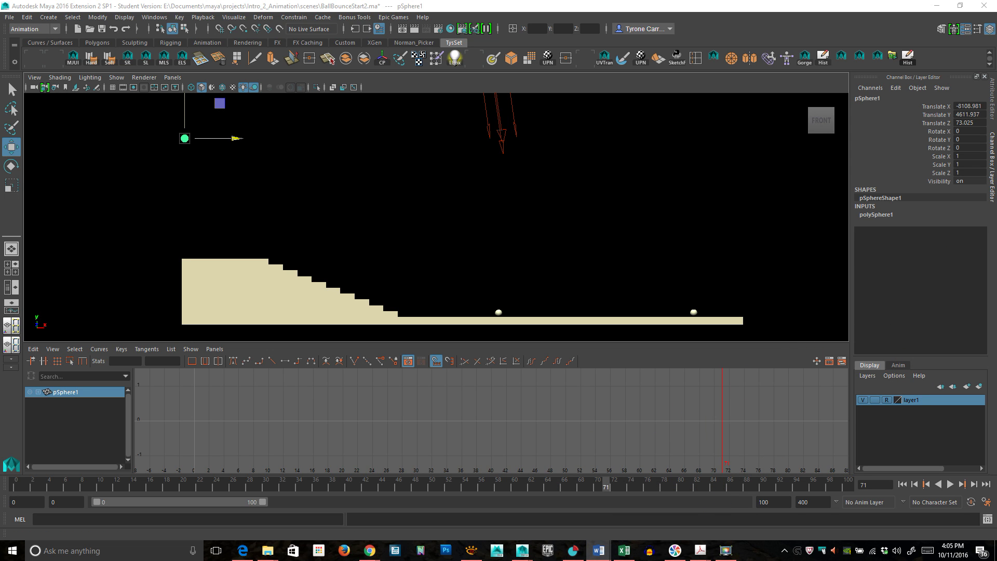
# - Read the Bouncing Ball Assignment document in Word, covering the ball types, questions and Graph Editor notes, and return to Maya
pyautogui.hotkey('alt', 'Tab')
pyautogui.click(570, 9)
pyautogui.scroll(1, 576, 298)
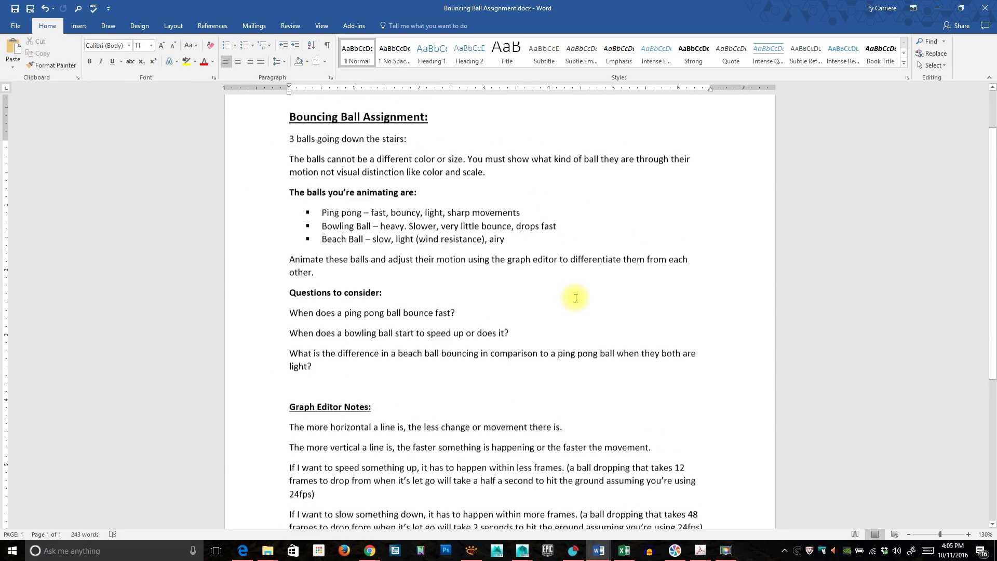
pyautogui.scroll(2, 576, 298)
pyautogui.scroll(-1, 589, 370)
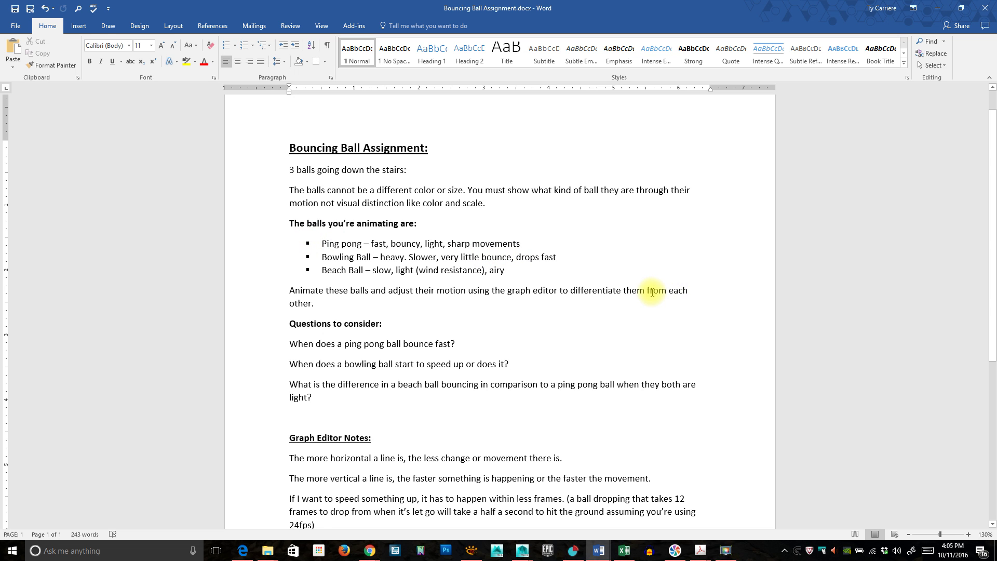
pyautogui.scroll(-1, 528, 436)
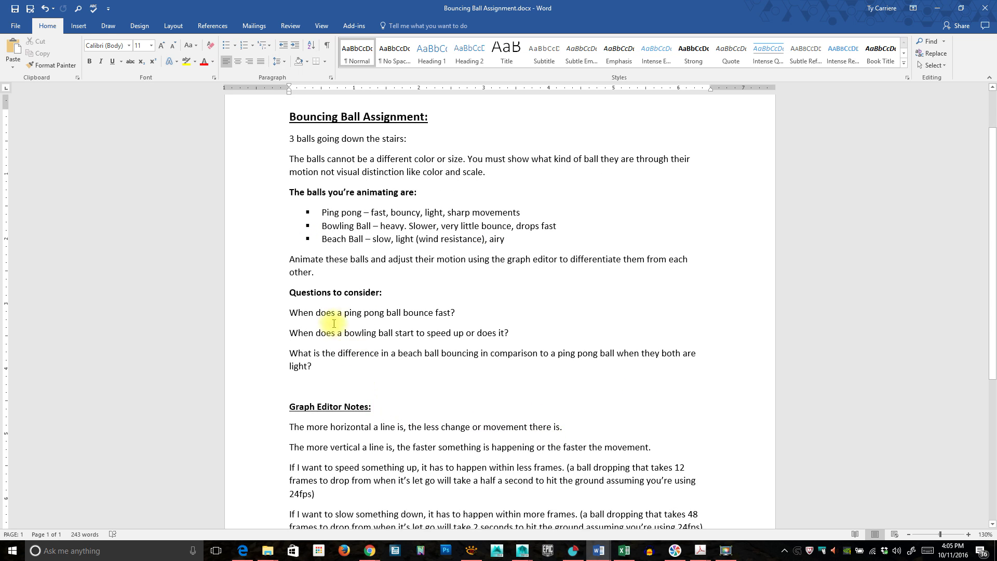
pyautogui.scroll(-2, 538, 421)
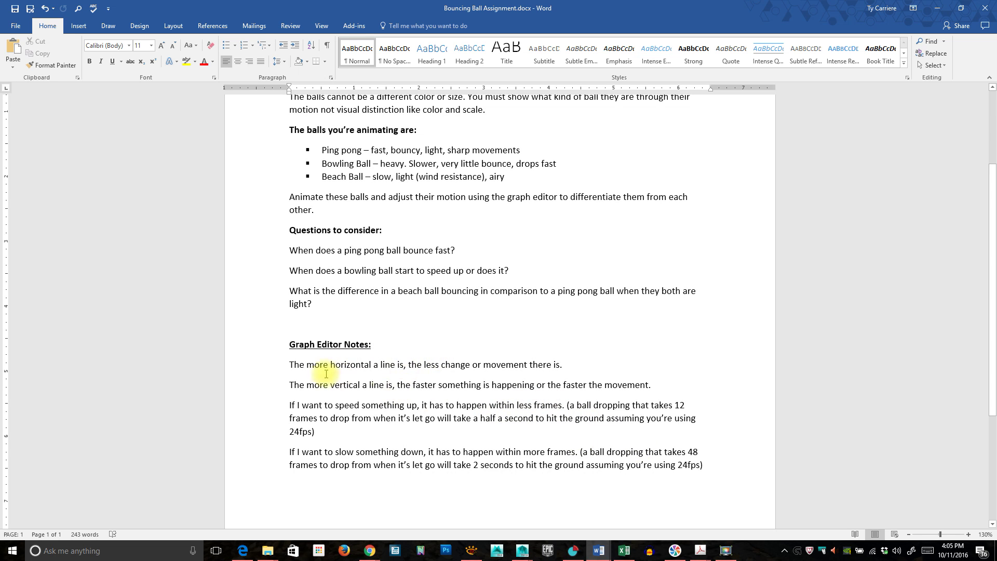
pyautogui.scroll(1, 673, 328)
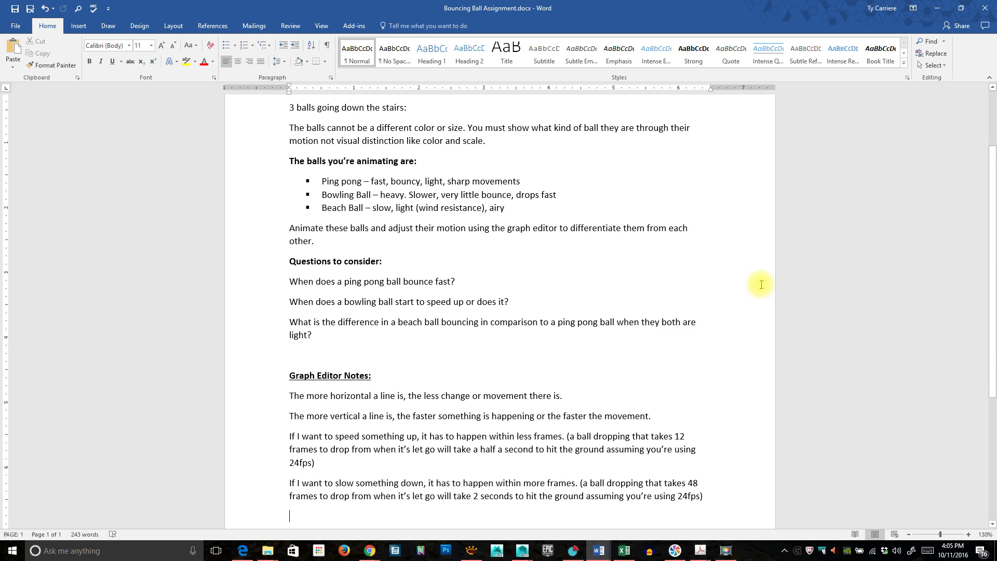
pyautogui.scroll(2, 762, 285)
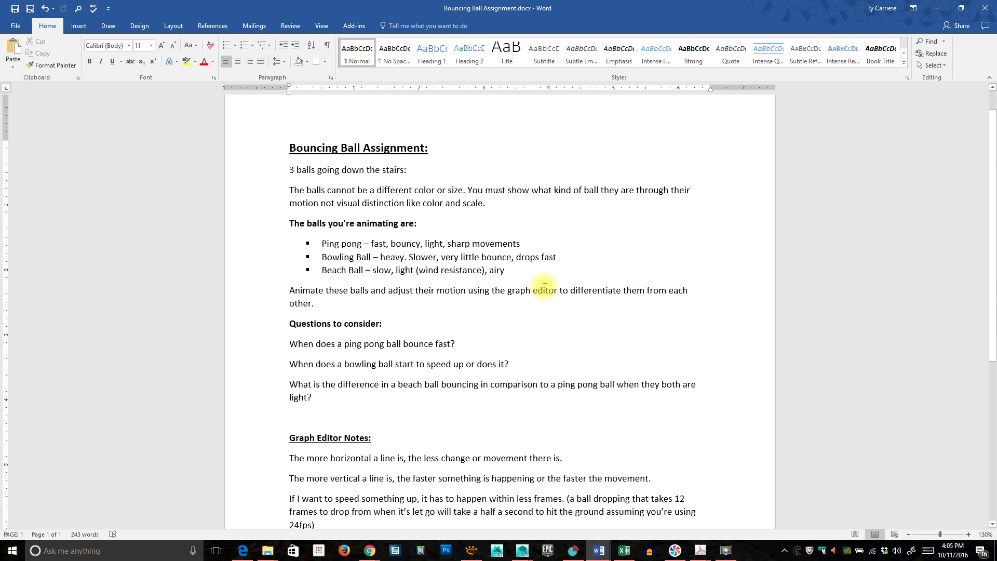
pyautogui.click(279, 168)
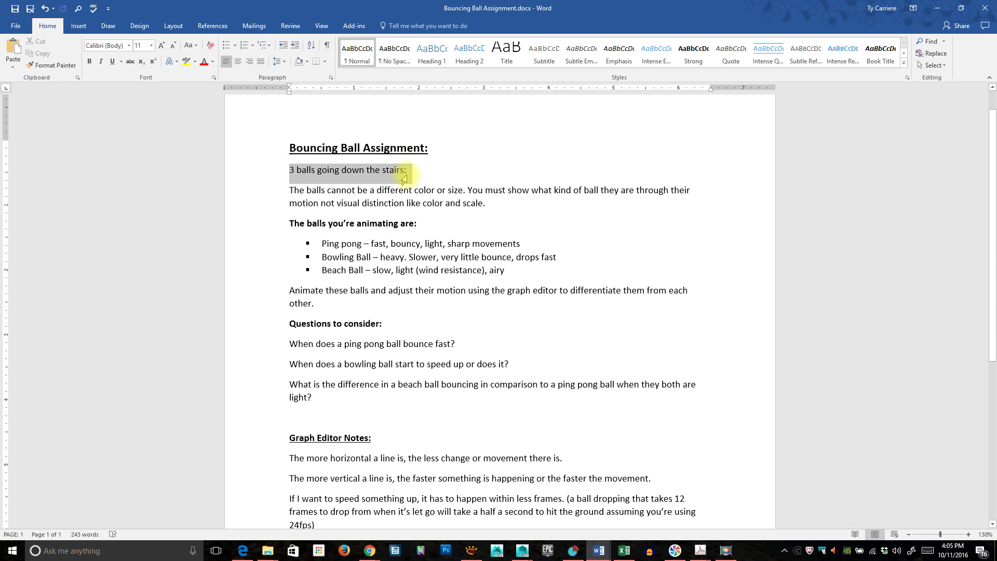
pyautogui.click(629, 246)
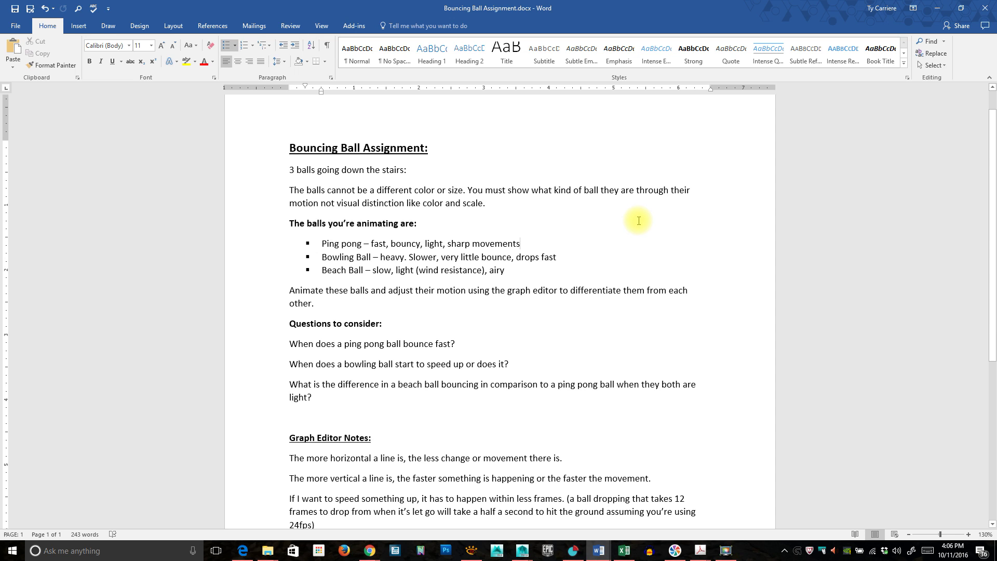
pyautogui.click(609, 221)
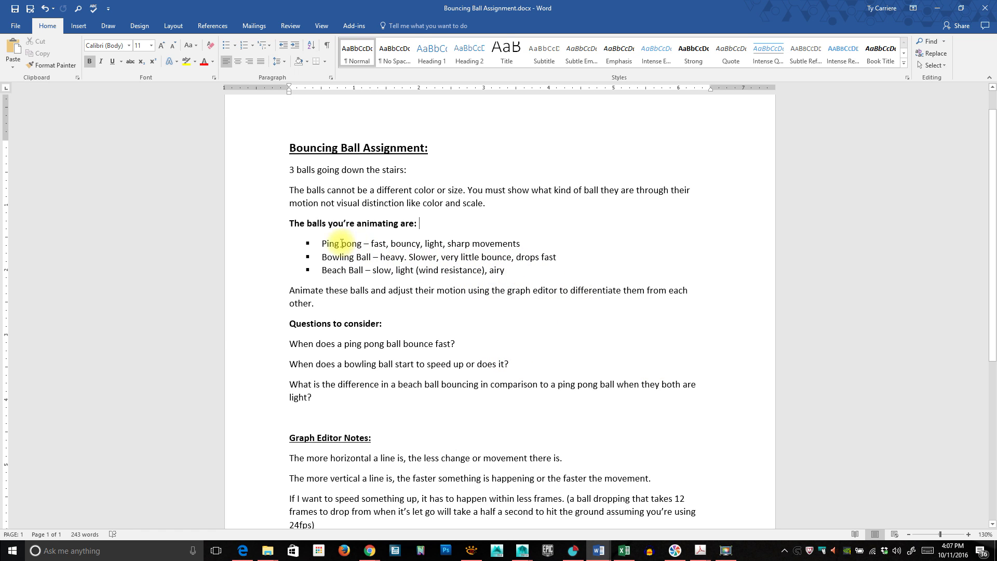
pyautogui.moveTo(322, 243); pyautogui.dragTo(357, 244)
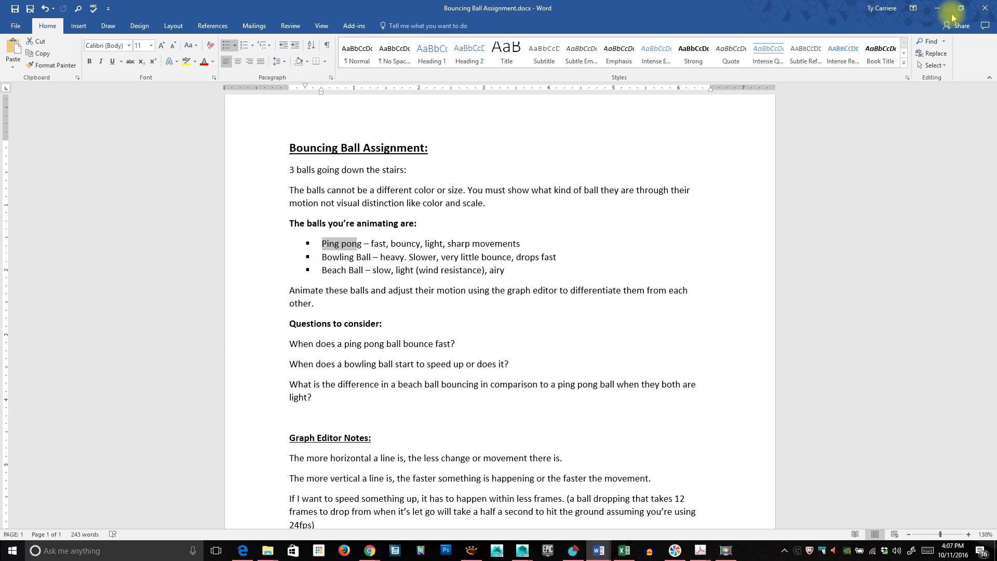
pyautogui.click(938, 8)
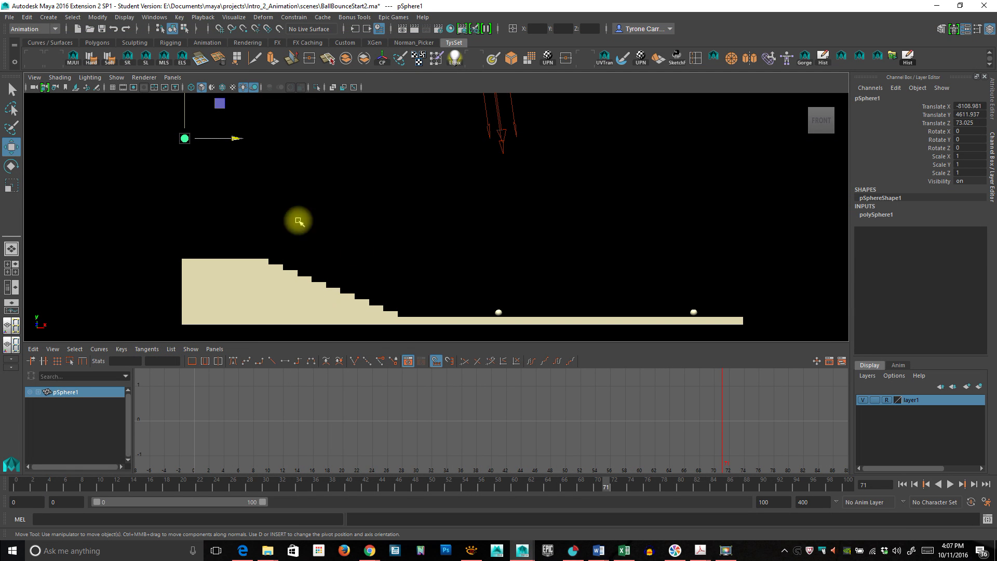
# - Position the ball above the platform's outer edge, duplicate it, and move the copy away from the stairs to about X -10429
pyautogui.moveTo(474, 250)
pyautogui.keyDown('alt'); pyautogui.mouseDown(button='middle')
pyautogui.moveTo(457, 270)
pyautogui.moveTo(467, 257)
pyautogui.mouseUp(button='middle'); pyautogui.keyUp('alt')
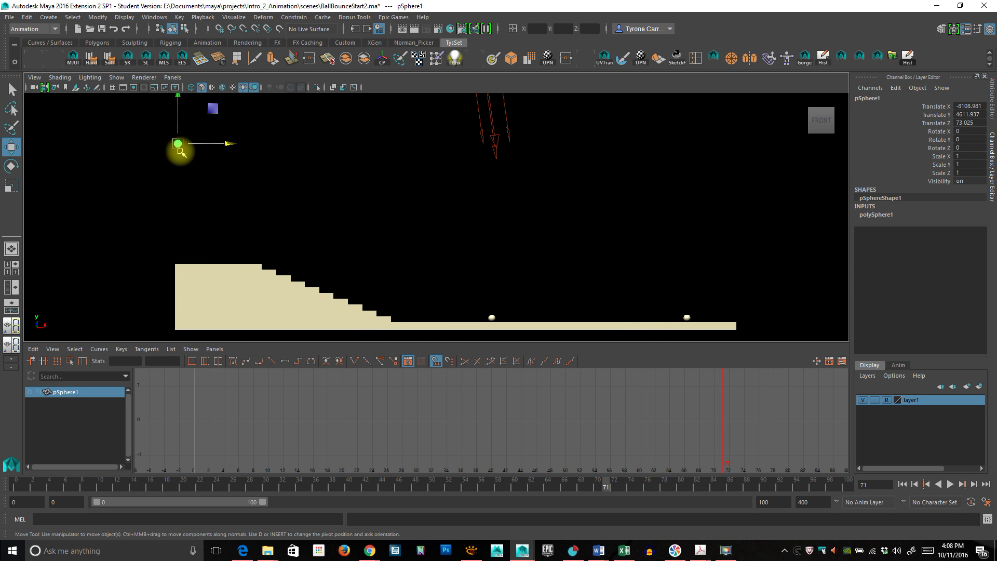
pyautogui.moveTo(178, 143); pyautogui.dragTo(175, 136)
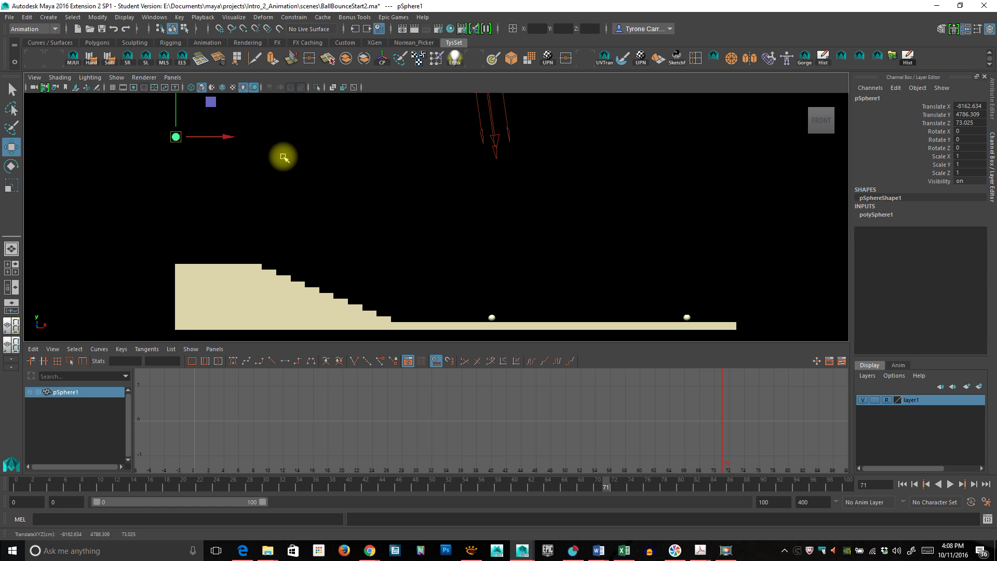
pyautogui.hotkey('alt', 'd')
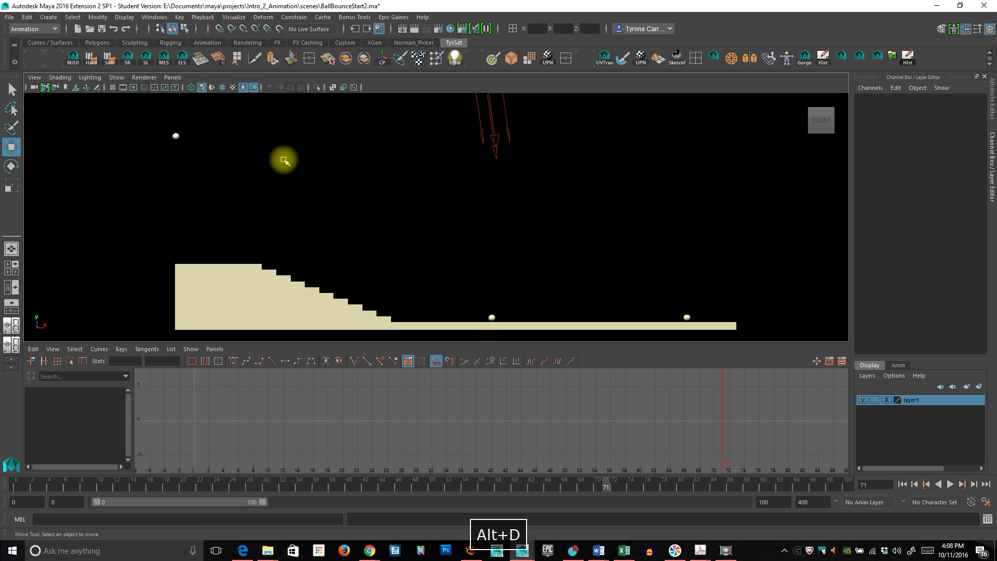
pyautogui.click(176, 137)
pyautogui.hotkey('ctrl', 'd')
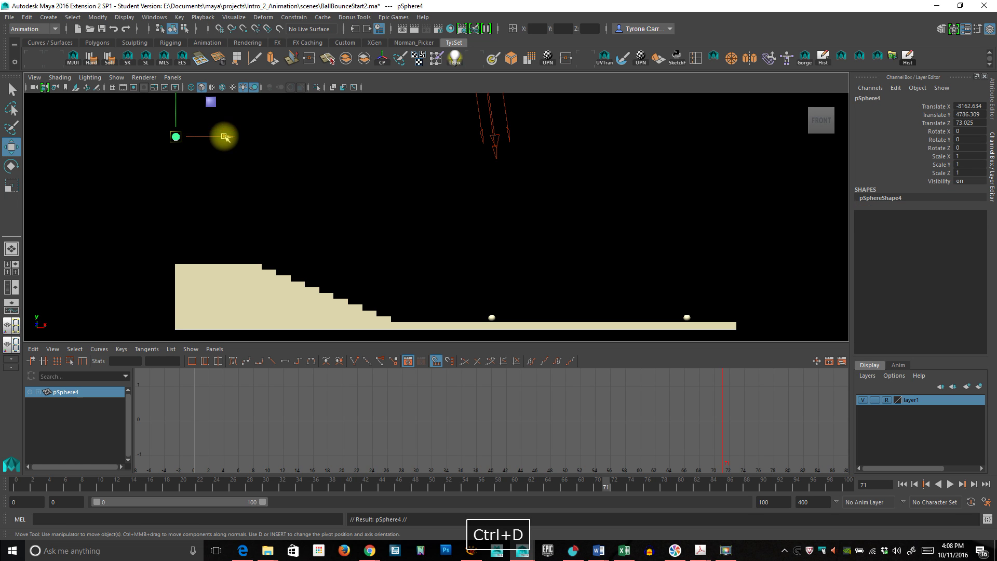
pyautogui.moveTo(224, 135); pyautogui.dragTo(135, 136)
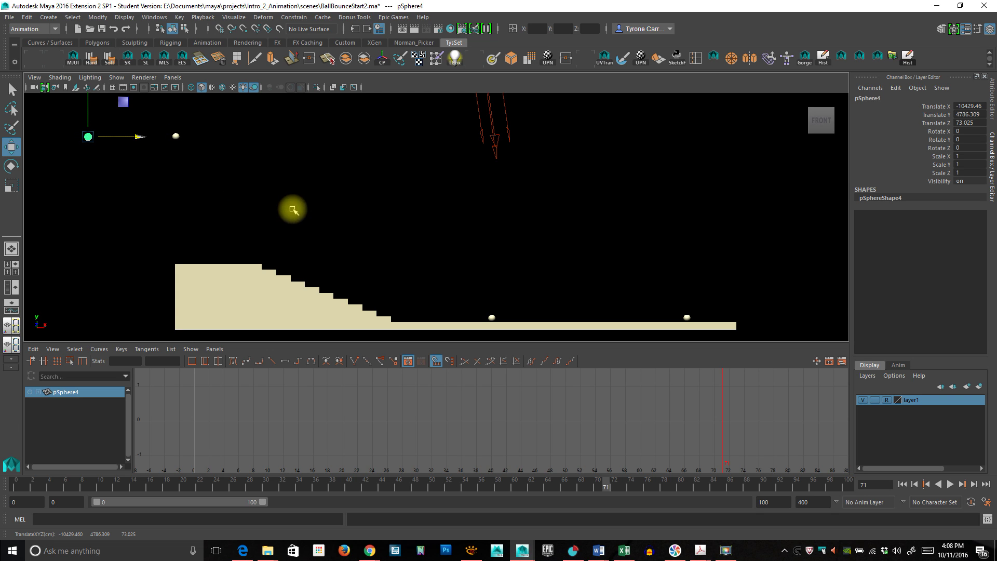
# - Select the original ball above the platform and shift it towards the stairs to about X -7921
pyautogui.click(175, 136)
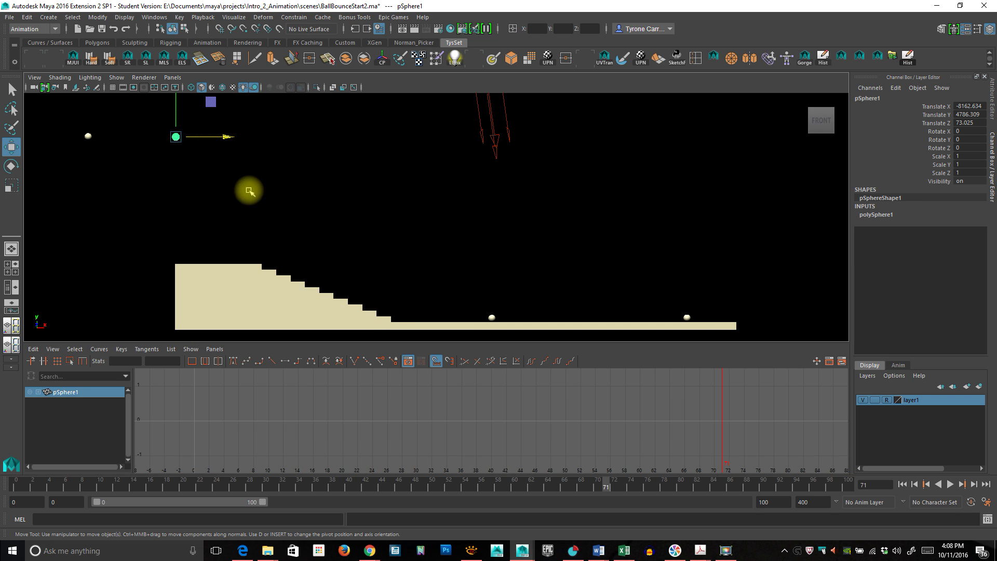
pyautogui.moveTo(223, 136)
pyautogui.mouseDown()
pyautogui.moveTo(256, 137)
pyautogui.moveTo(234, 133)
pyautogui.mouseUp()
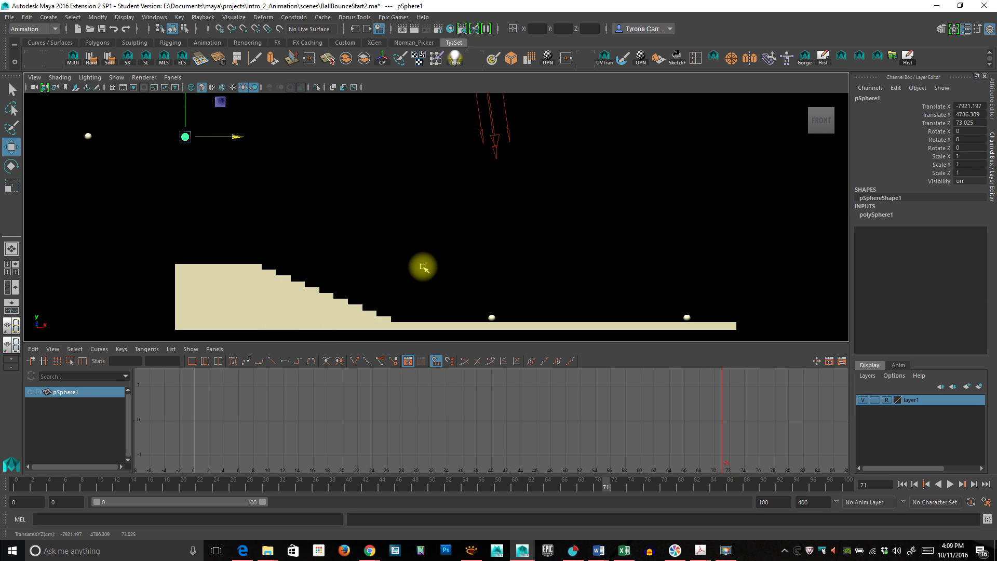
pyautogui.keyDown('alt'); pyautogui.moveTo(421, 267); pyautogui.dragTo(382, 267, button='middle'); pyautogui.keyUp('alt')
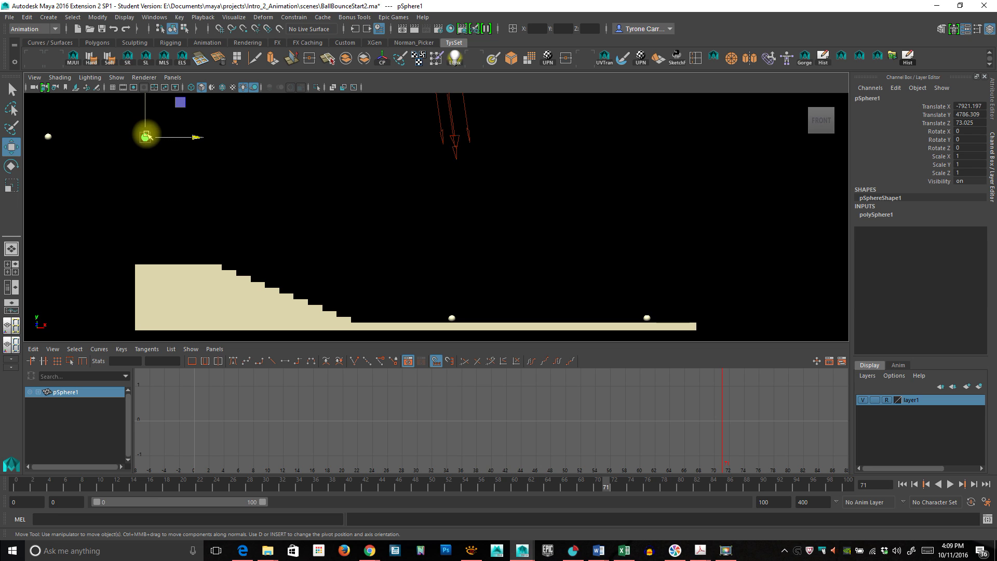
pyautogui.moveTo(147, 135); pyautogui.dragTo(424, 289)
pyautogui.click(424, 307)
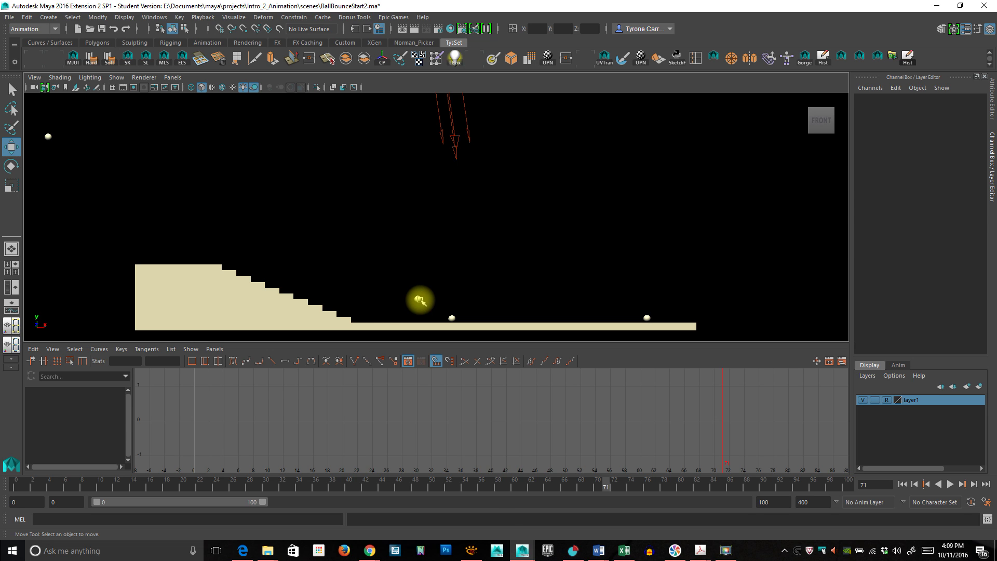
pyautogui.hotkey('ctrl', 'z')
pyautogui.hotkey('ctrl', 'z')
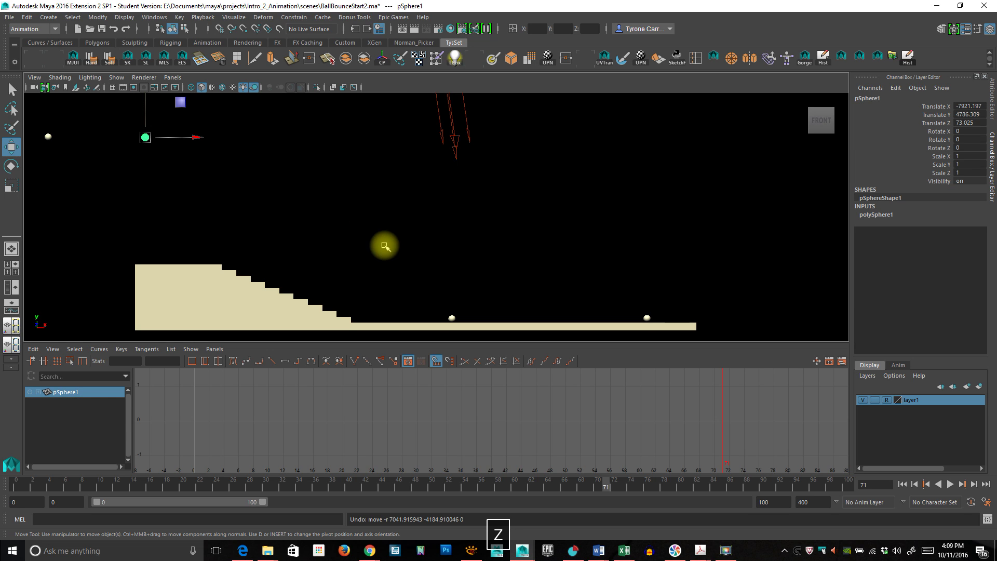
# - Raise the ball above the platform to about X -7908, Y 5444 and set a key on it at frame 0
pyautogui.moveTo(147, 139); pyautogui.dragTo(146, 125)
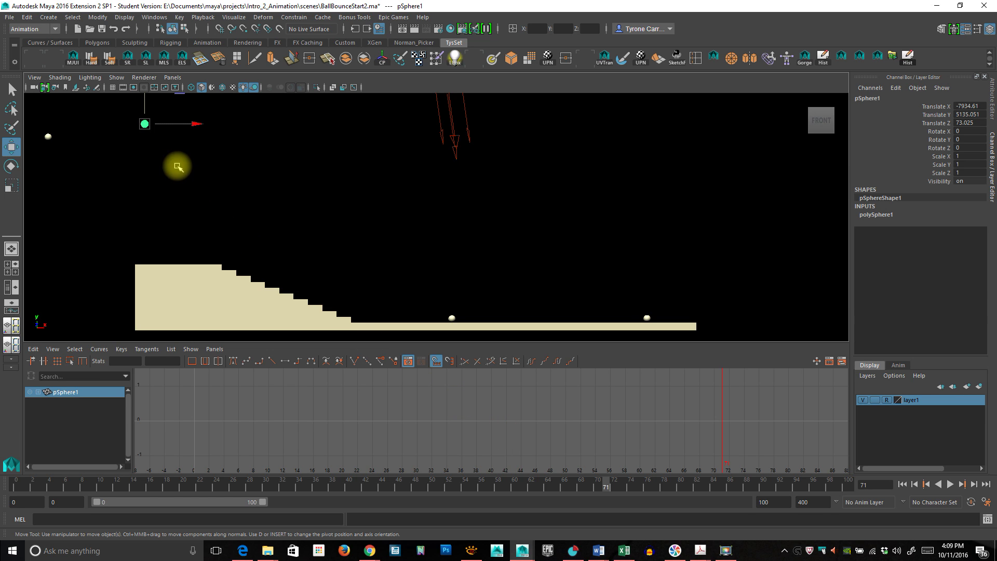
pyautogui.moveTo(145, 124); pyautogui.dragTo(146, 111)
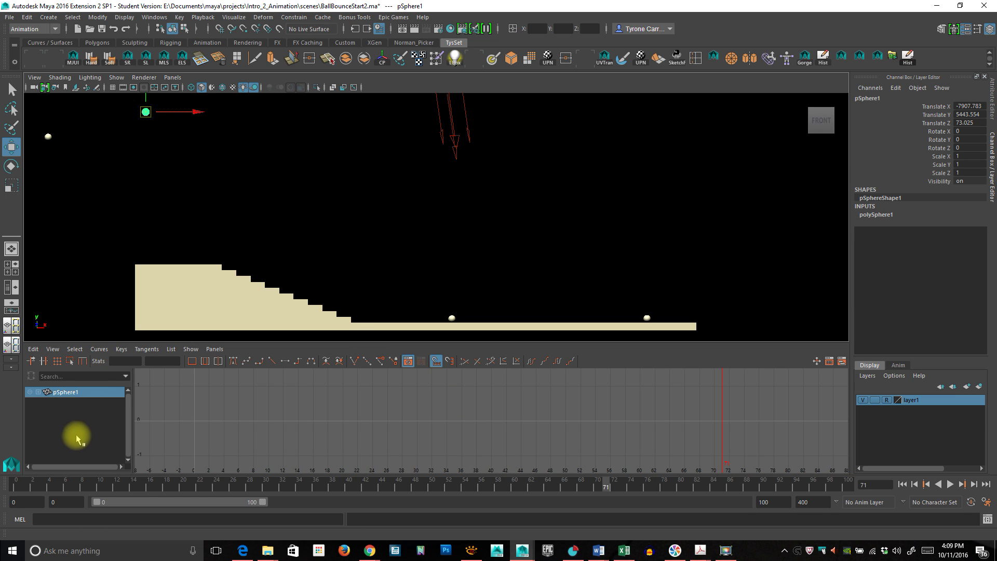
pyautogui.click(91, 483)
pyautogui.hotkey('alt', 'v')
pyautogui.click(8, 486)
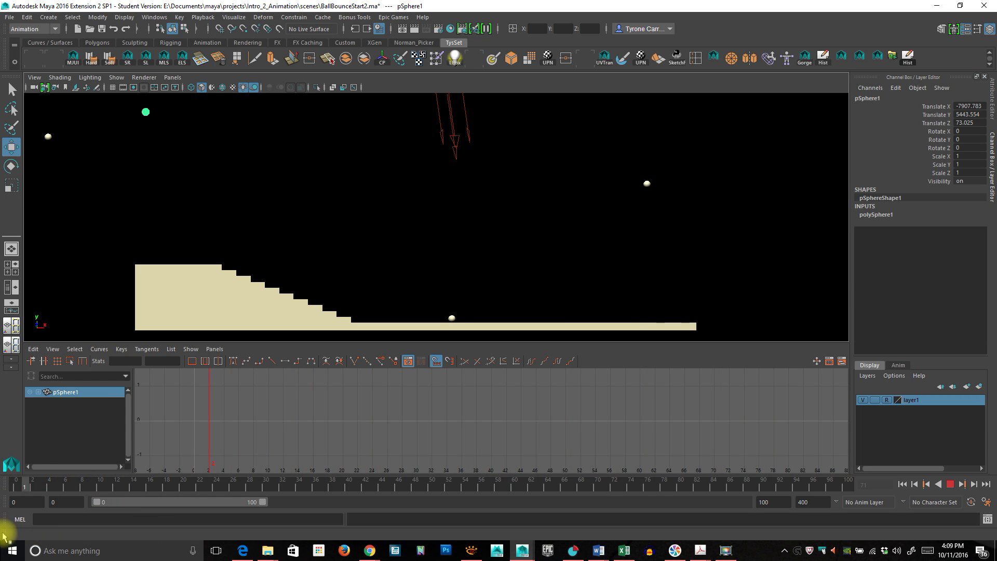
pyautogui.hotkey('alt', 'v')
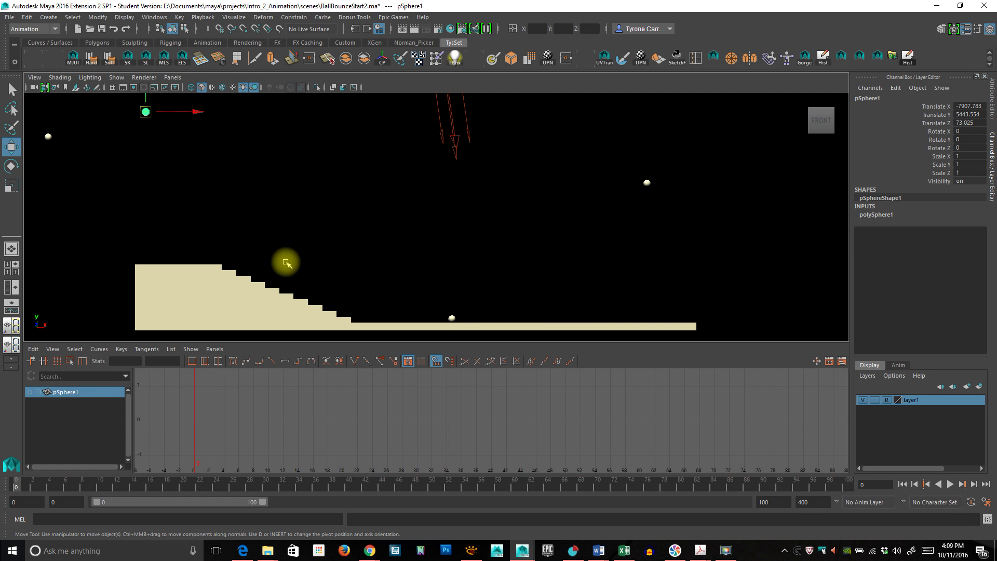
pyautogui.press('s')
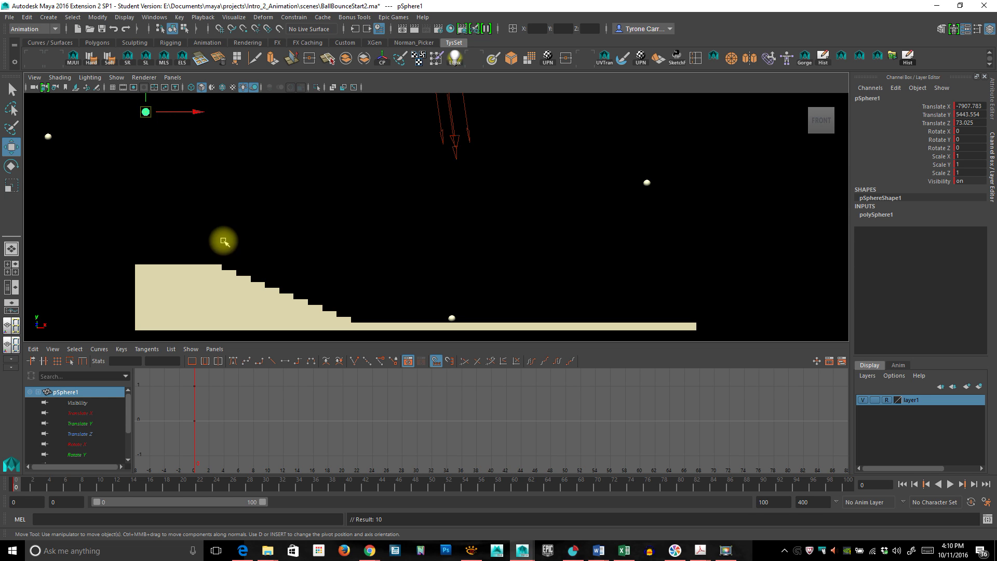
# - Scrub and play back the animation to examine the drop timing of the bouncing example ball near the floor's far end
pyautogui.moveTo(150, 484)
pyautogui.mouseDown()
pyautogui.moveTo(356, 494)
pyautogui.moveTo(131, 500)
pyautogui.moveTo(167, 512)
pyautogui.moveTo(514, 543)
pyautogui.mouseUp()
pyautogui.moveTo(371, 541)
pyautogui.mouseDown()
pyautogui.moveTo(42, 535)
pyautogui.moveTo(276, 550)
pyautogui.moveTo(237, 547)
pyautogui.mouseUp()
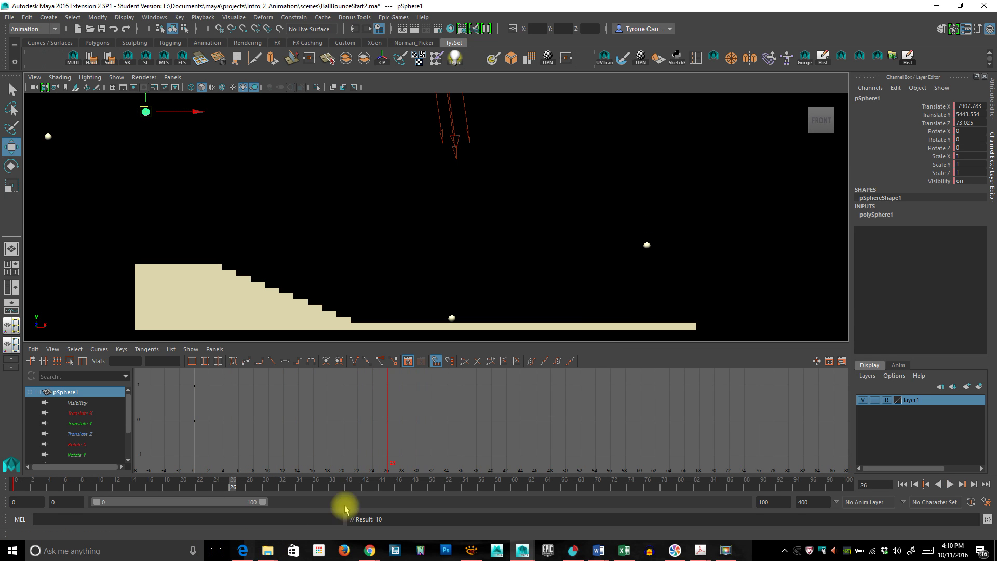
pyautogui.hotkey('alt', 'v')
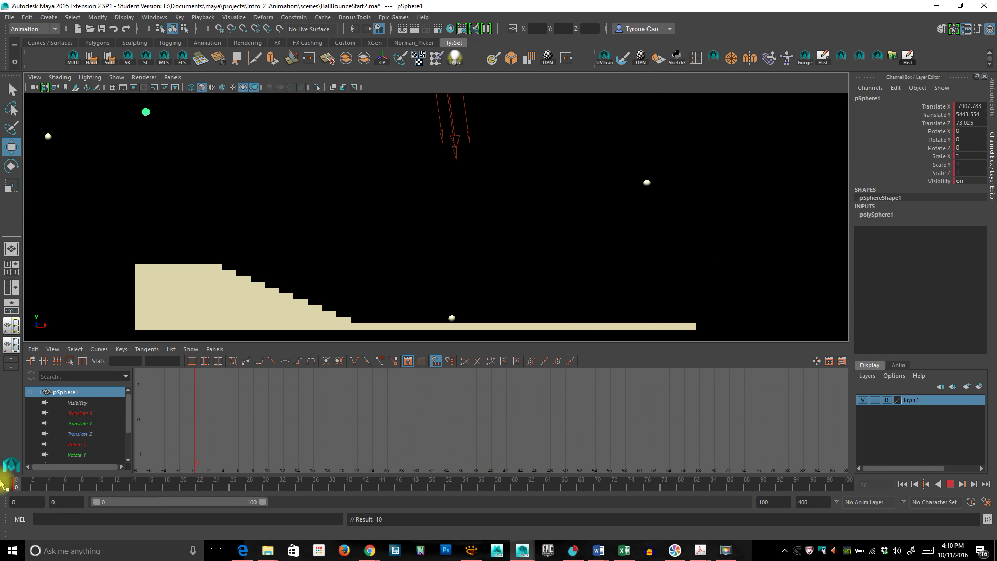
pyautogui.hotkey('alt', 'v')
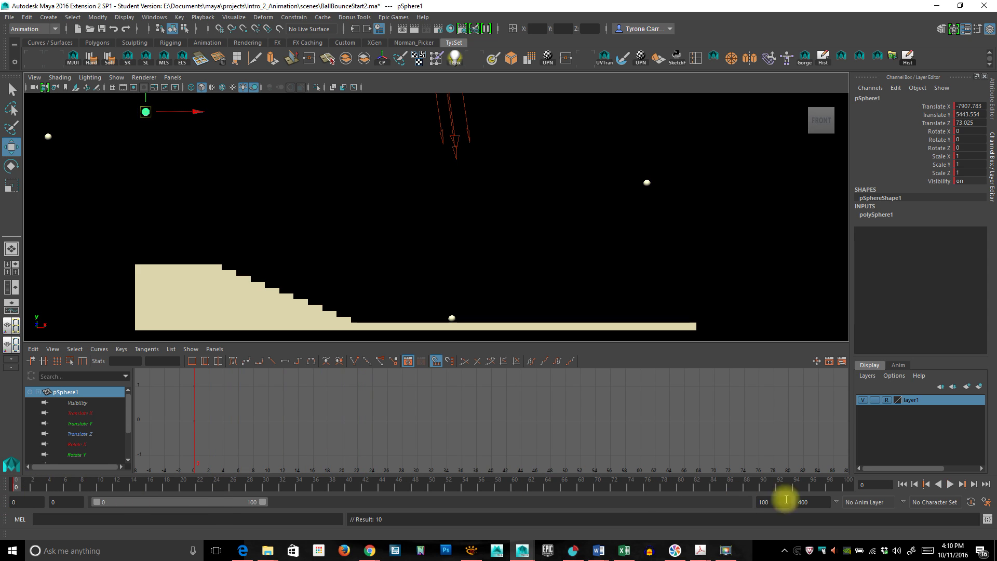
pyautogui.click(952, 485)
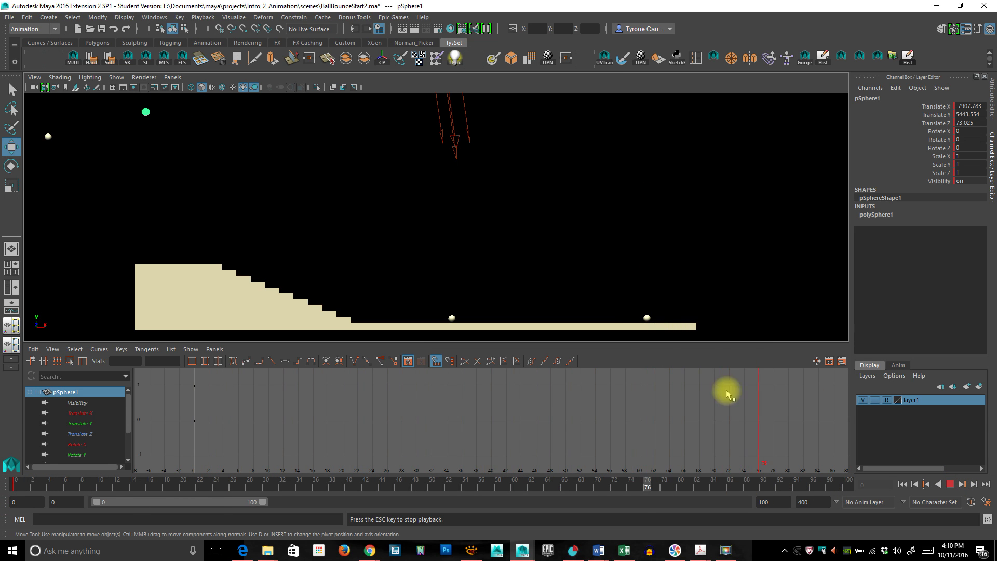
pyautogui.click(950, 484)
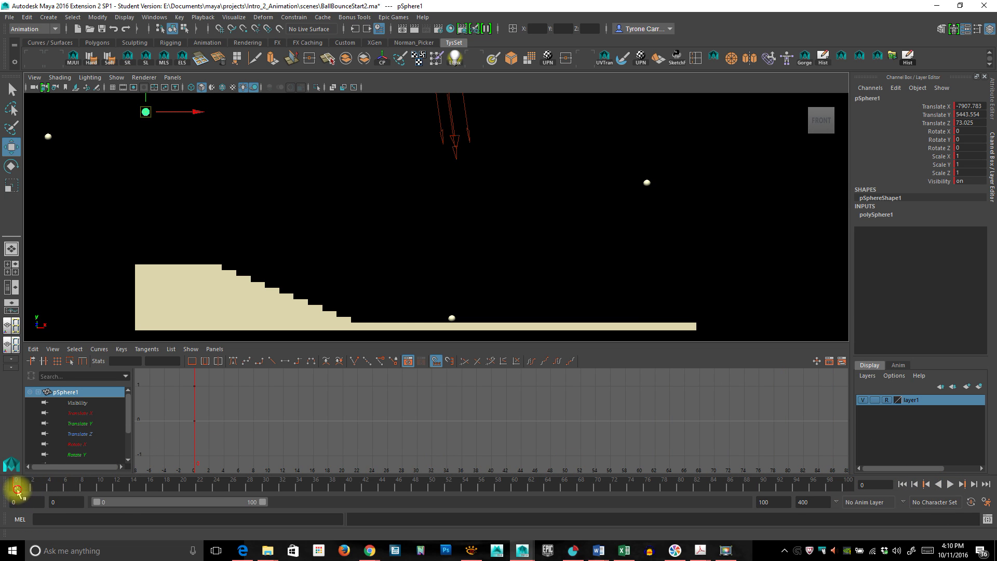
# - At frame 12, move the ball down onto the platform at the head of the stairs, at about X -6450, Y 1600
pyautogui.hotkey('alt', 'v')
pyautogui.moveTo(40, 487); pyautogui.dragTo(130, 512)
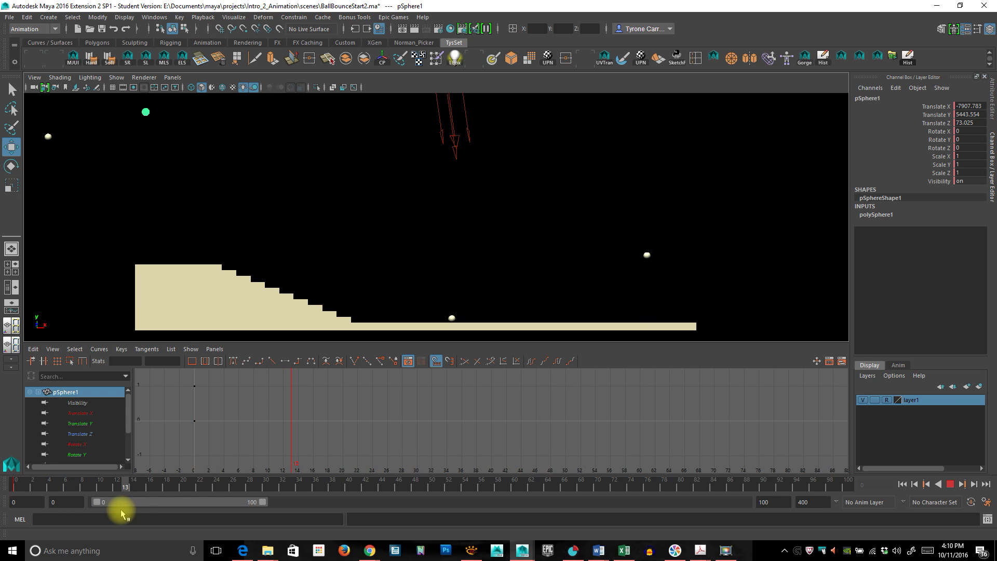
pyautogui.hotkey('alt', 'v')
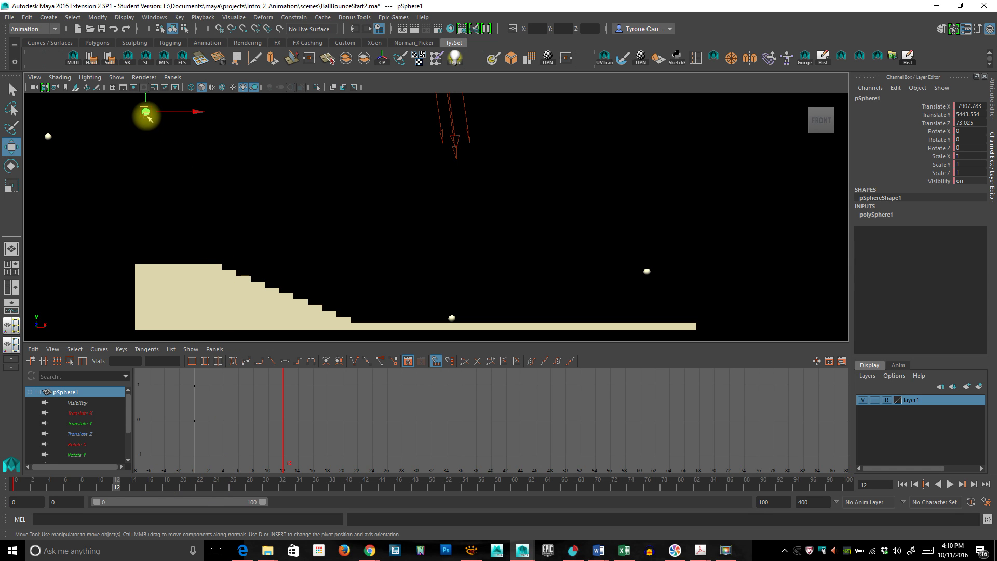
pyautogui.moveTo(147, 113); pyautogui.dragTo(191, 252)
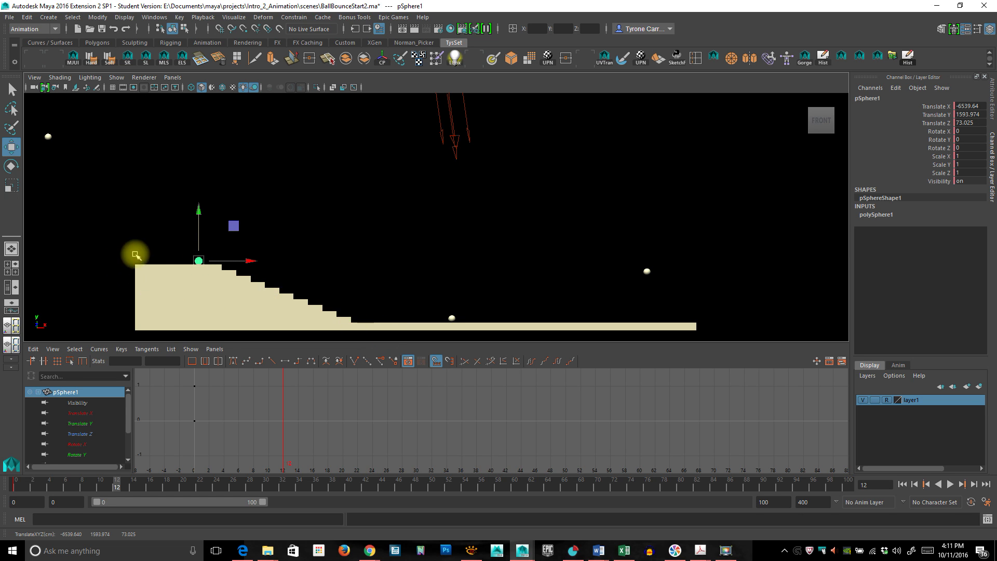
pyautogui.keyDown('alt'); pyautogui.moveTo(136, 255); pyautogui.dragTo(665, 220, button='right'); pyautogui.keyUp('alt')
pyautogui.moveTo(312, 211); pyautogui.dragTo(331, 209)
pyautogui.keyDown('alt'); pyautogui.moveTo(335, 213); pyautogui.dragTo(192, 223, button='right'); pyautogui.keyUp('alt')
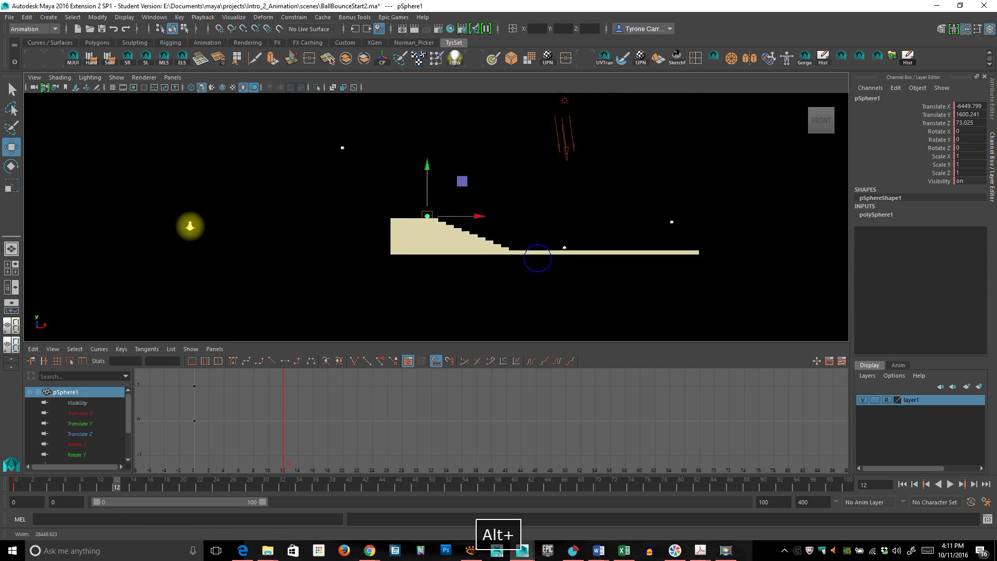
# - Set a key at frame 12 for the ball resting on the platform at the head of the stairs
pyautogui.keyDown('alt'); pyautogui.moveTo(192, 223); pyautogui.dragTo(365, 287, button='middle'); pyautogui.keyUp('alt')
pyautogui.keyDown('alt'); pyautogui.moveTo(365, 286); pyautogui.dragTo(554, 375, button='right'); pyautogui.keyUp('alt')
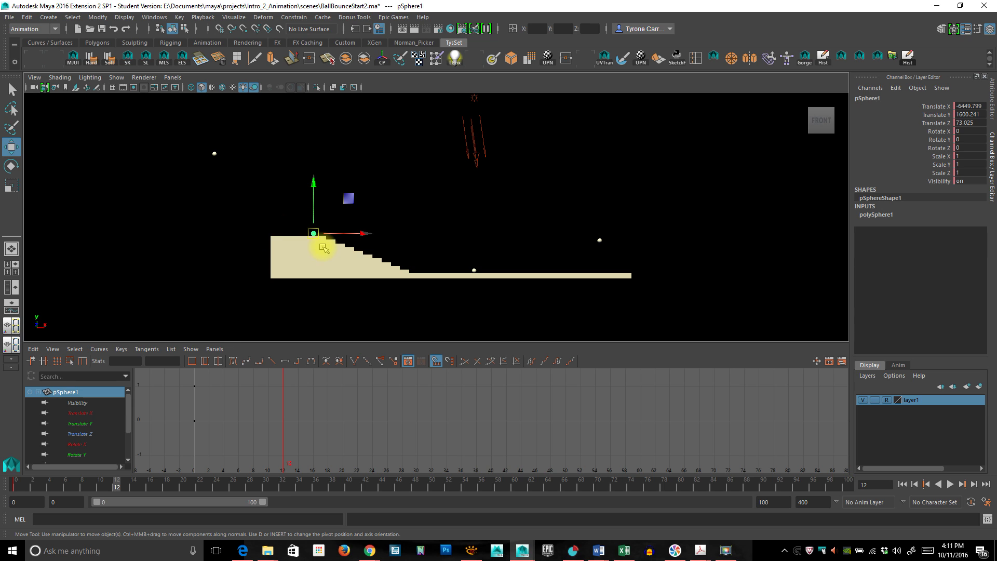
pyautogui.press('s')
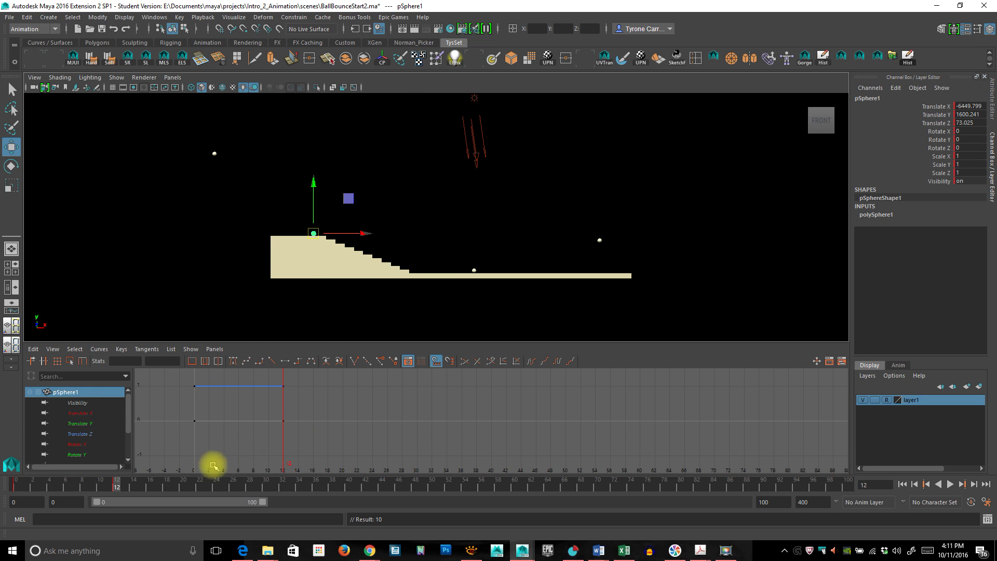
# - At frame 24, raise the ball above the stairs to about X -5198, Y 4457 and set a key
pyautogui.moveTo(96, 481); pyautogui.dragTo(219, 505)
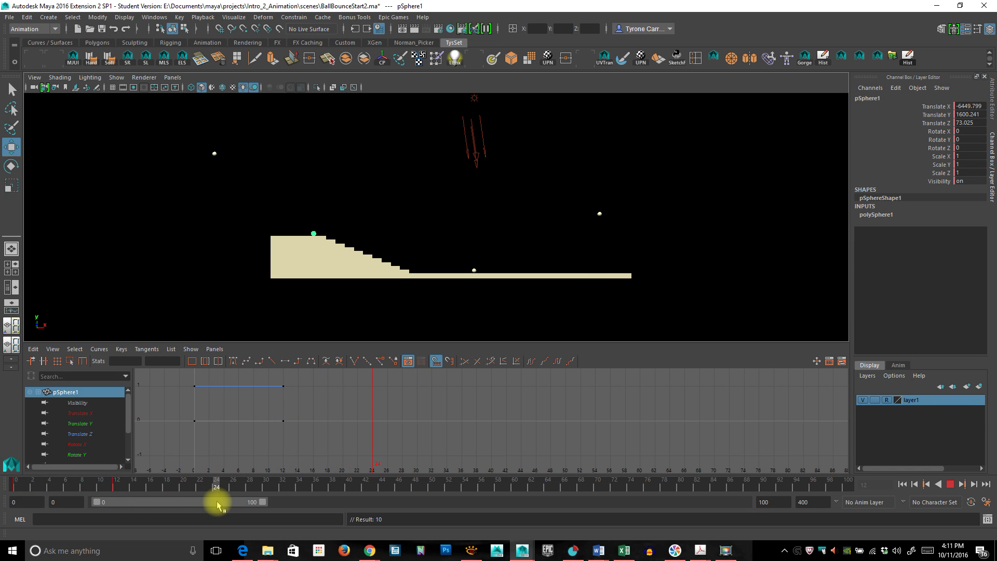
pyautogui.moveTo(315, 180); pyautogui.dragTo(319, 123)
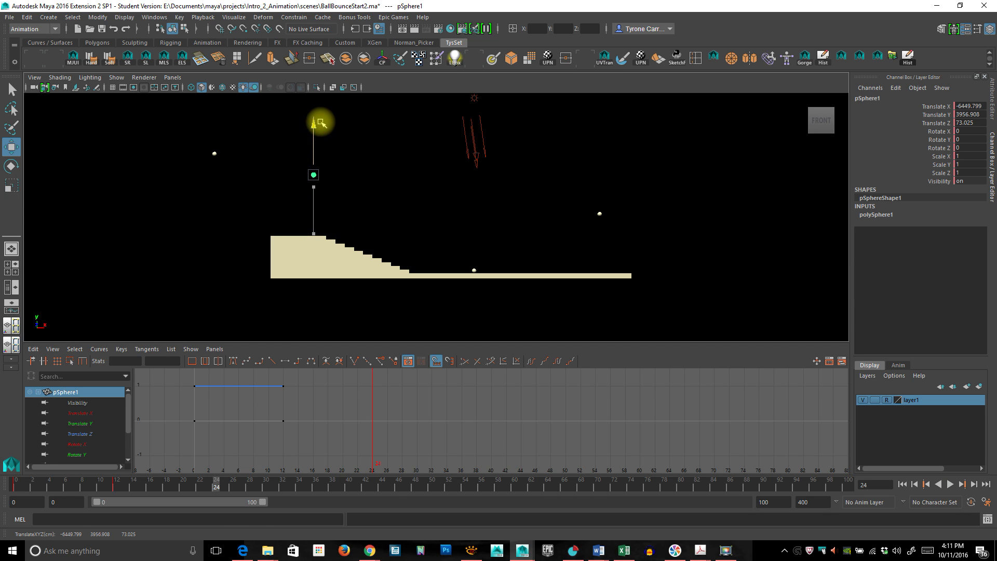
pyautogui.moveTo(365, 174); pyautogui.dragTo(396, 175)
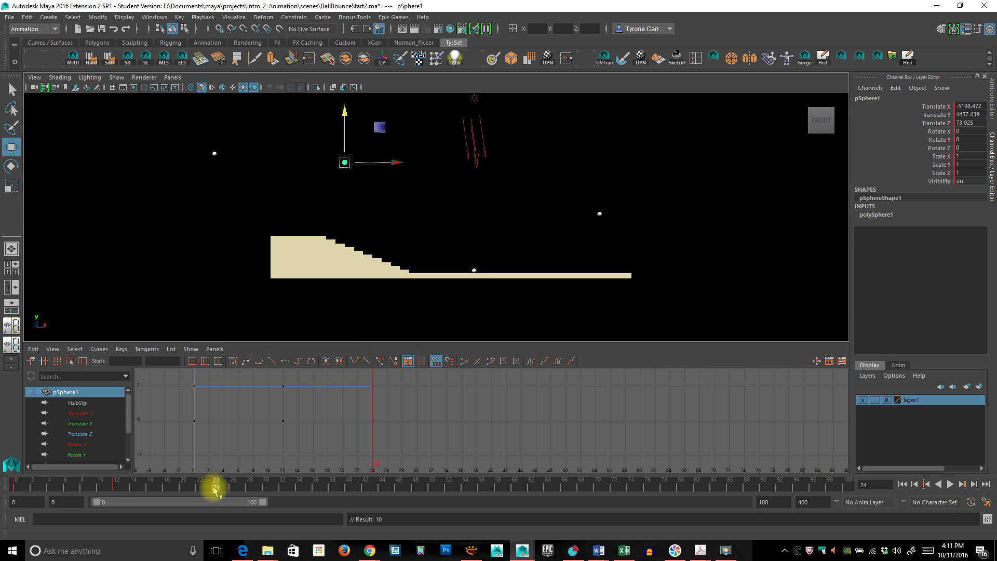
# - At frame 36, place the ball on a step partway down the stairs at about X -4615, Y 1001 and key it
pyautogui.moveTo(216, 487); pyautogui.dragTo(314, 496)
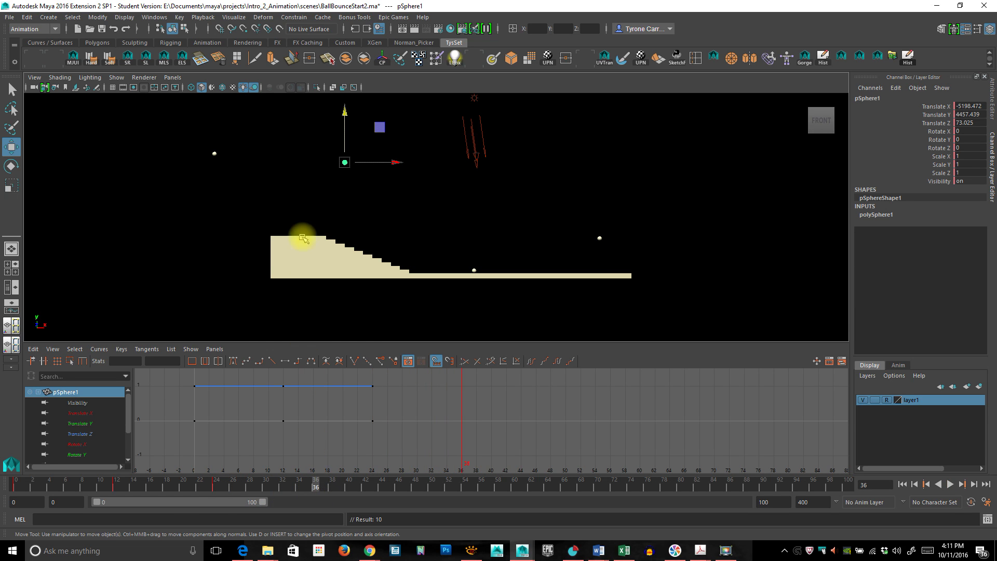
pyautogui.moveTo(347, 164); pyautogui.dragTo(366, 243)
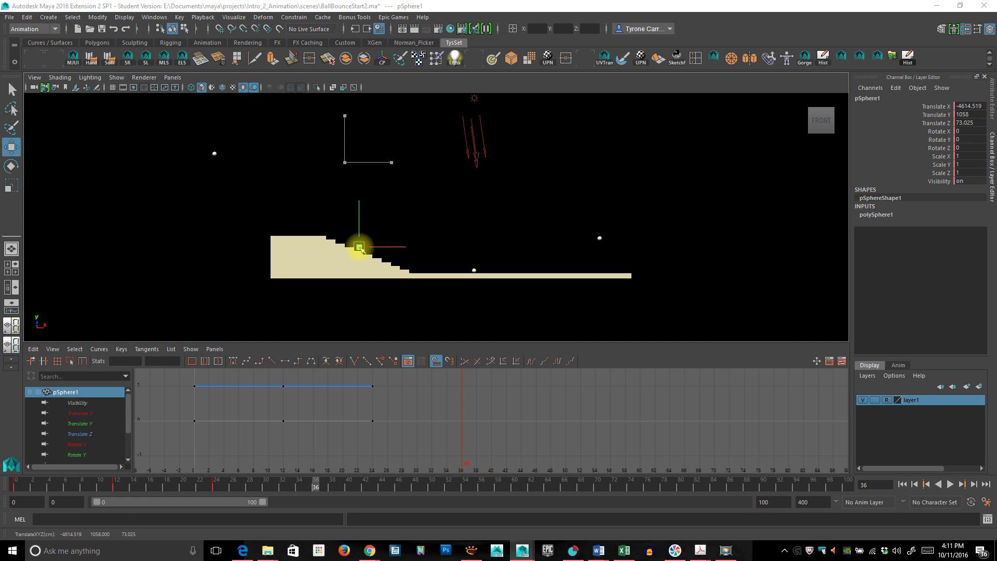
pyautogui.keyDown('alt'); pyautogui.moveTo(286, 286); pyautogui.dragTo(613, 236, button='right'); pyautogui.keyUp('alt')
pyautogui.moveTo(419, 127); pyautogui.dragTo(418, 127)
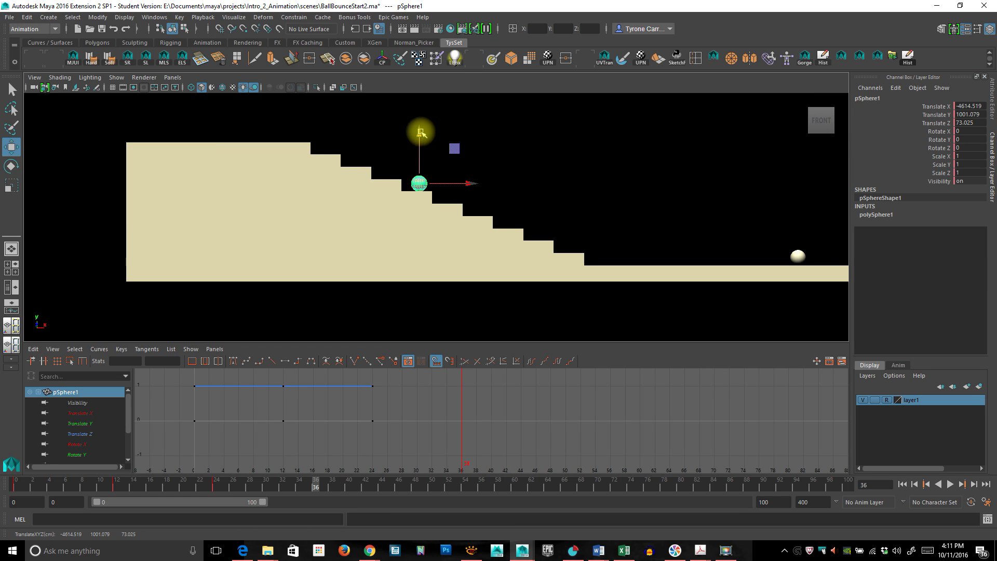
pyautogui.keyDown('alt'); pyautogui.moveTo(421, 133); pyautogui.dragTo(542, 224, button='right'); pyautogui.keyUp('alt')
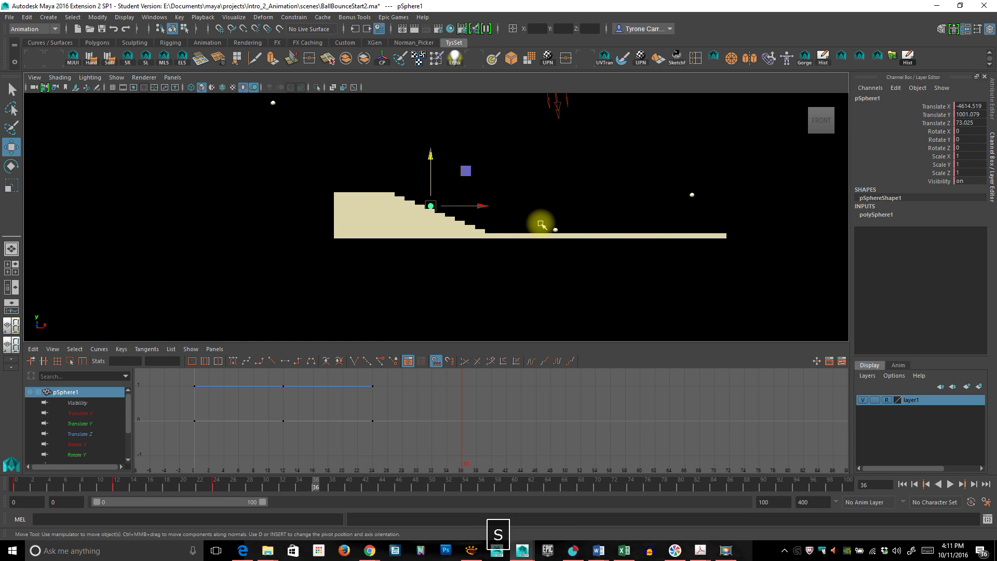
pyautogui.press('s')
# - Play back the bounces, and raise the ball's starting position at frame 0 to about Y 6620 with a new key
pyautogui.keyDown('alt'); pyautogui.moveTo(648, 227); pyautogui.dragTo(534, 229, button='right'); pyautogui.keyUp('alt')
pyautogui.keyDown('alt'); pyautogui.moveTo(534, 229); pyautogui.dragTo(412, 312, button='middle'); pyautogui.keyUp('alt')
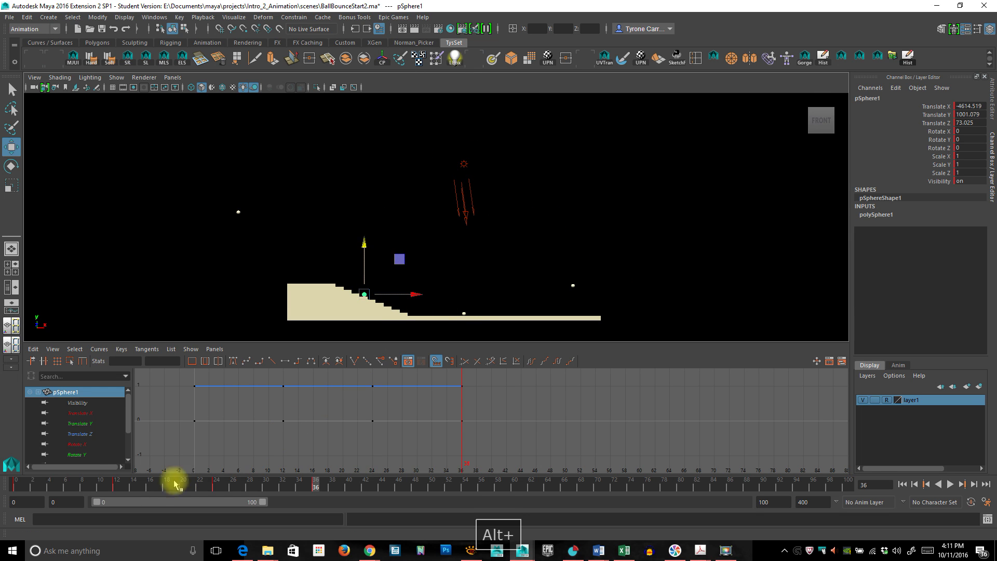
pyautogui.hotkey('alt', 'v')
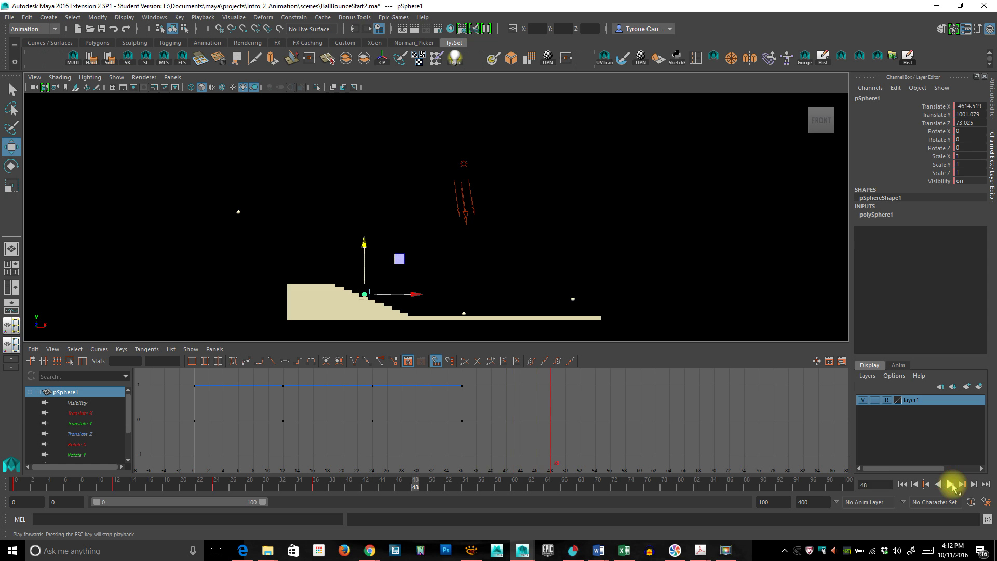
pyautogui.click(951, 484)
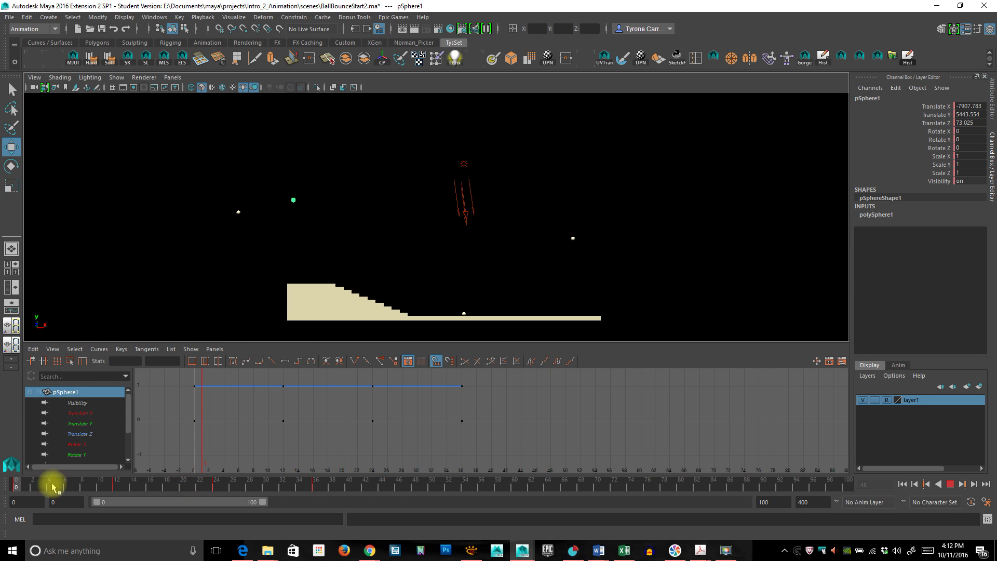
pyautogui.moveTo(52, 487); pyautogui.dragTo(3, 494)
pyautogui.moveTo(289, 147); pyautogui.dragTo(292, 147)
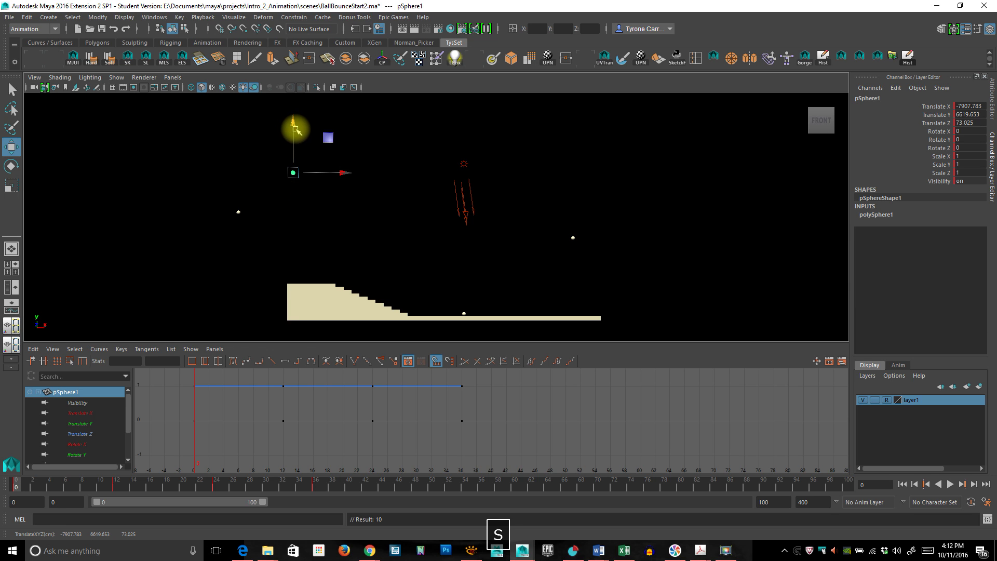
# - Raise the ball's bounce peak at frame 24 to about Y 5346 and update its key
pyautogui.moveTo(18, 486); pyautogui.dragTo(236, 513)
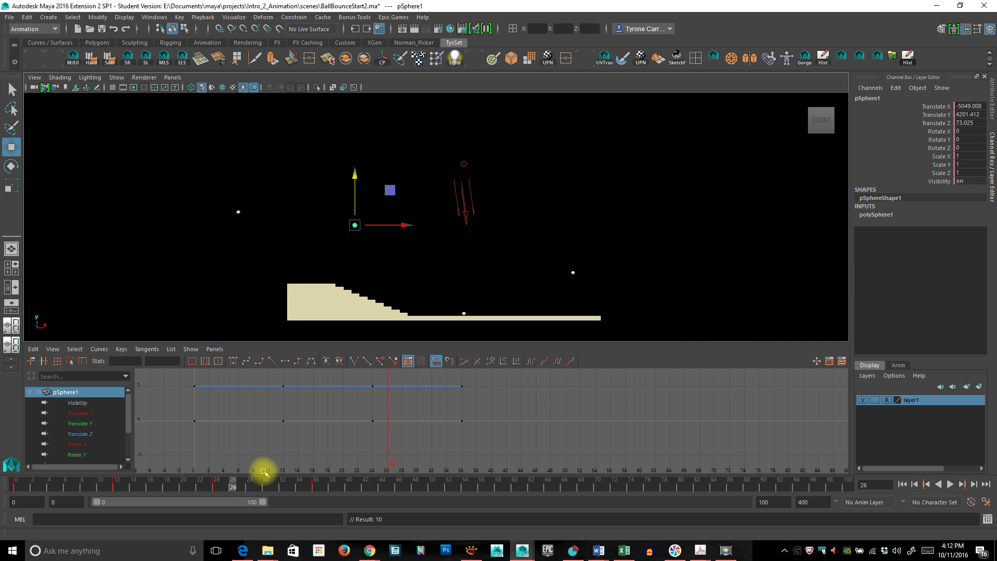
pyautogui.click(929, 484)
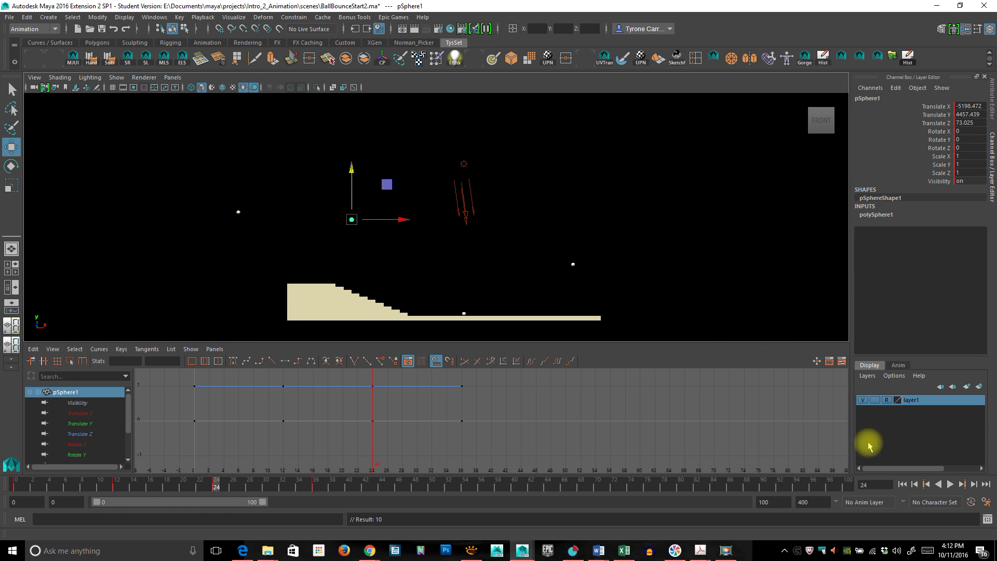
pyautogui.moveTo(351, 166); pyautogui.dragTo(352, 154)
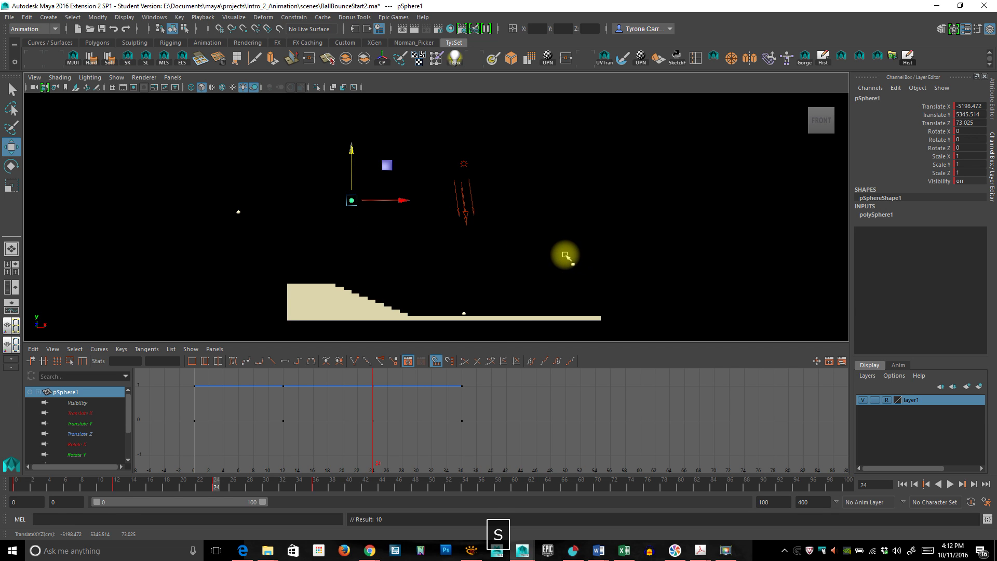
# - At frame 48, move the ball up over the lower stairs to about X -3462, Y 4721 and set a key
pyautogui.moveTo(208, 483); pyautogui.dragTo(387, 513)
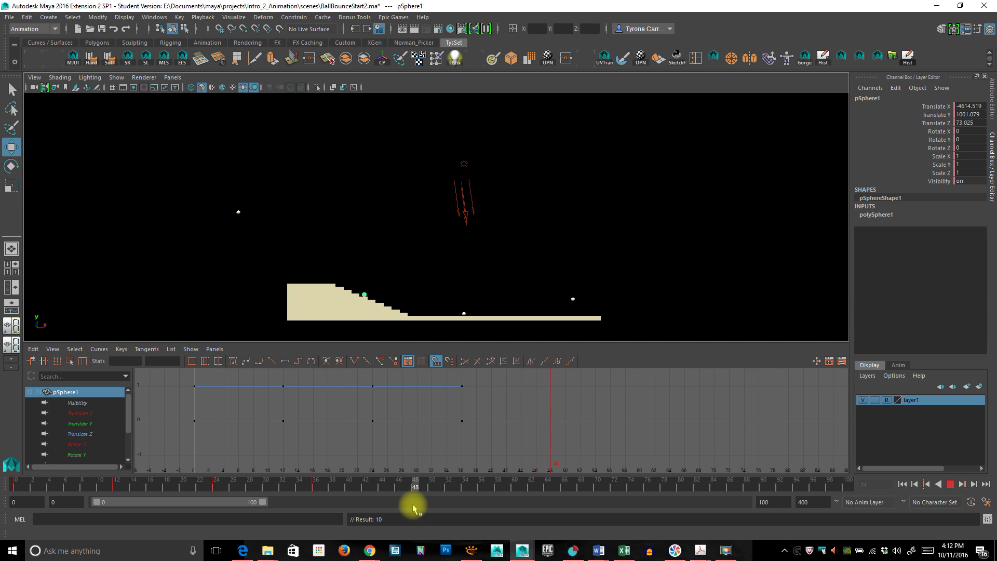
pyautogui.moveTo(415, 508); pyautogui.dragTo(413, 508)
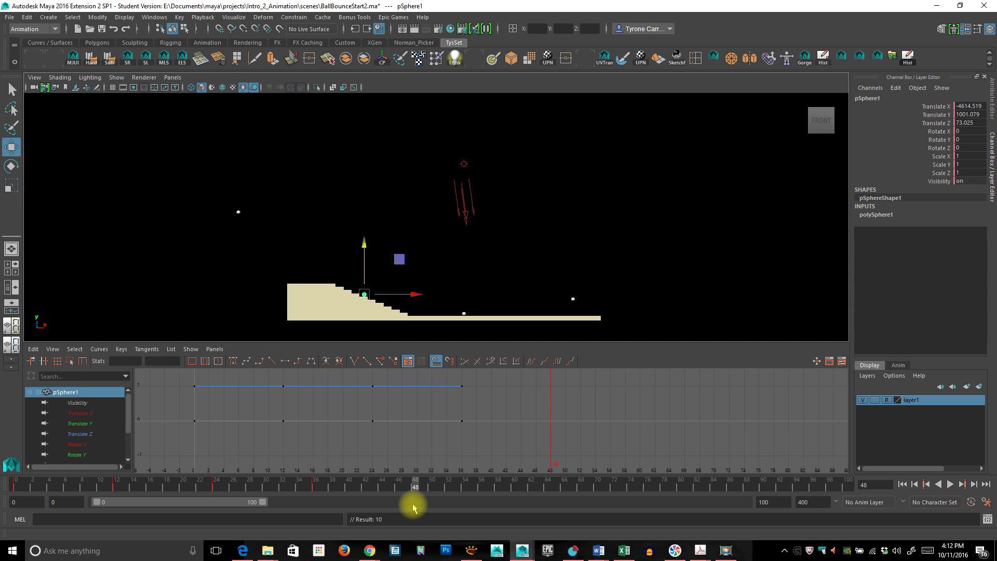
pyautogui.click(419, 297)
pyautogui.moveTo(435, 295); pyautogui.dragTo(401, 168)
pyautogui.press('s')
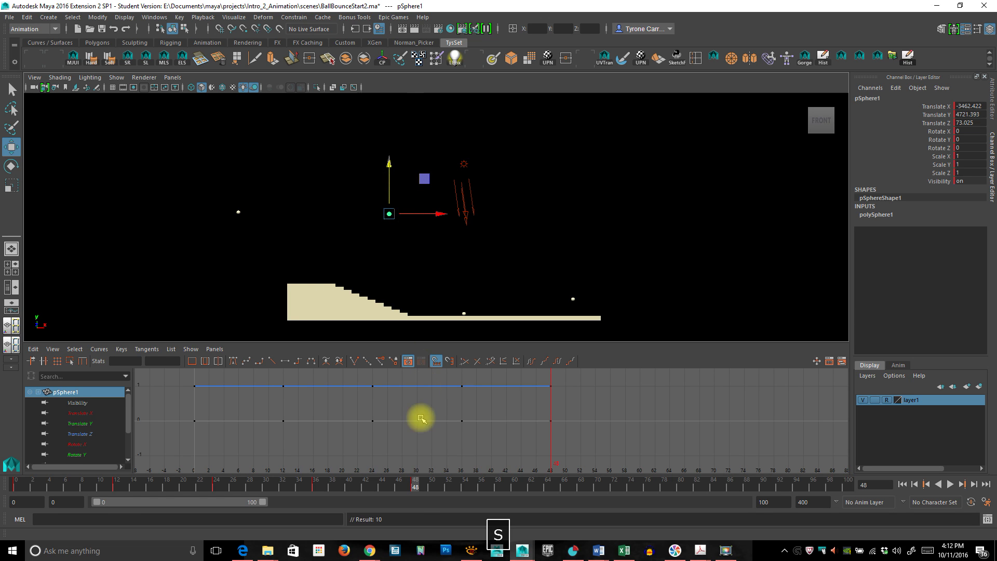
# - At frame 60, move the ball down onto the floor just past the stairs, at about X -2046, Y 113, and key it
pyautogui.moveTo(415, 491); pyautogui.dragTo(513, 492)
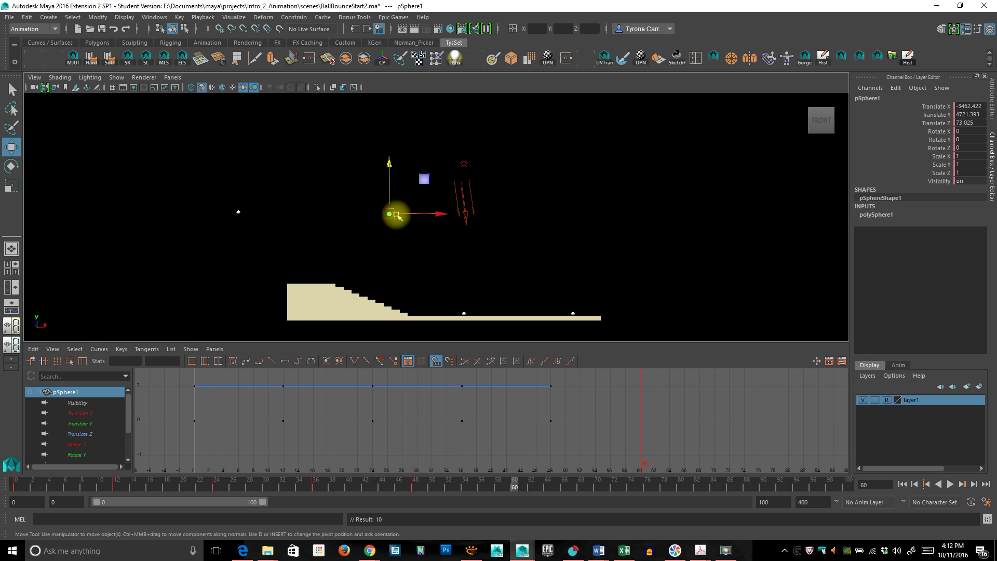
pyautogui.moveTo(433, 213); pyautogui.dragTo(463, 212)
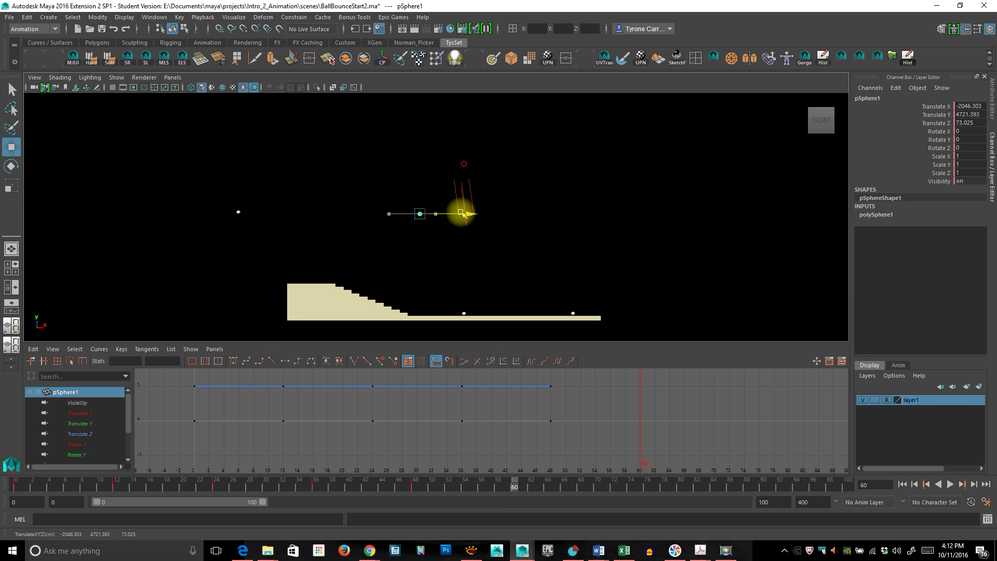
pyautogui.moveTo(420, 162); pyautogui.dragTo(421, 258)
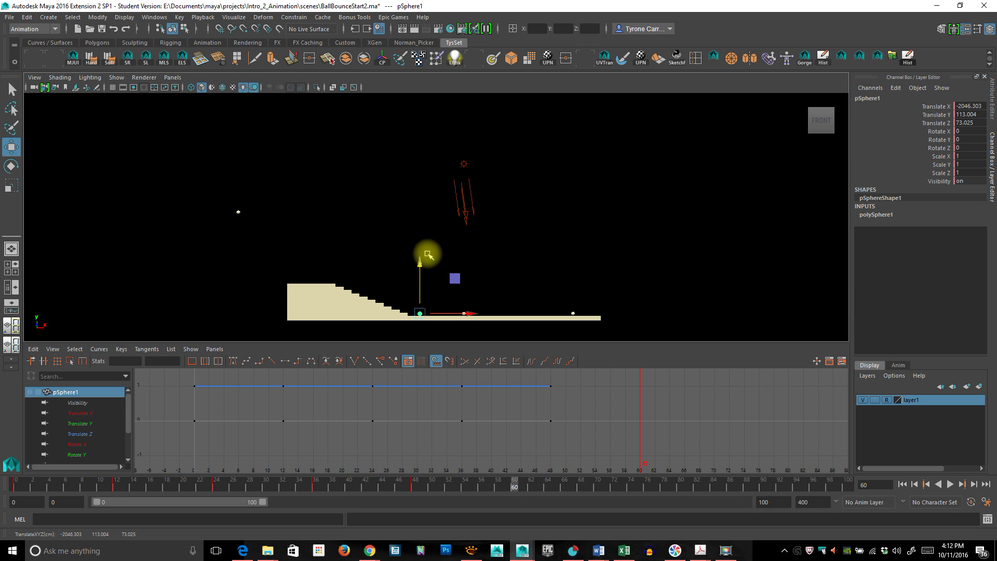
pyautogui.press('s')
# - Play back the animation, and lower the bounce peak at frame 48 to about Y 4241 with an updated key
pyautogui.click(15, 484)
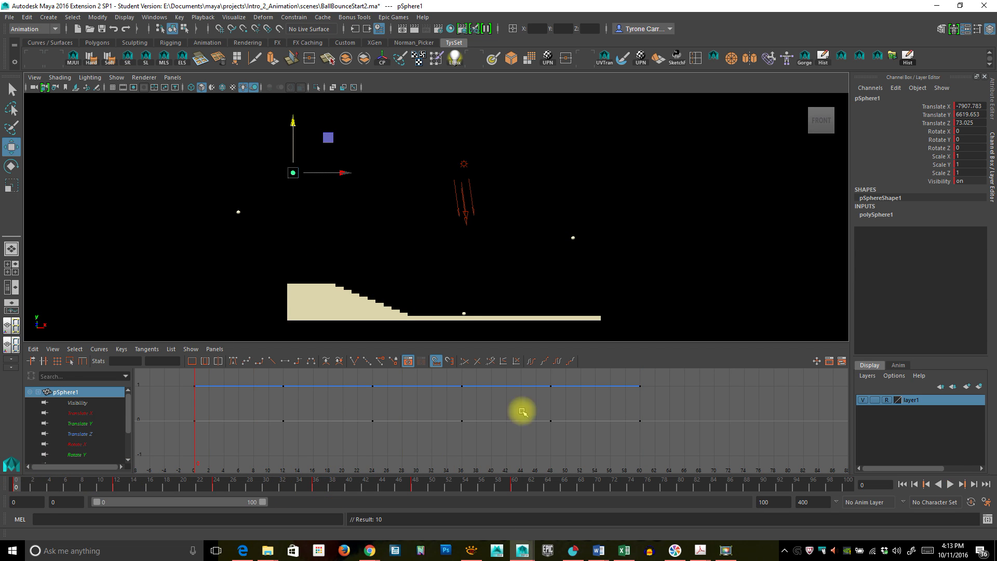
pyautogui.click(951, 485)
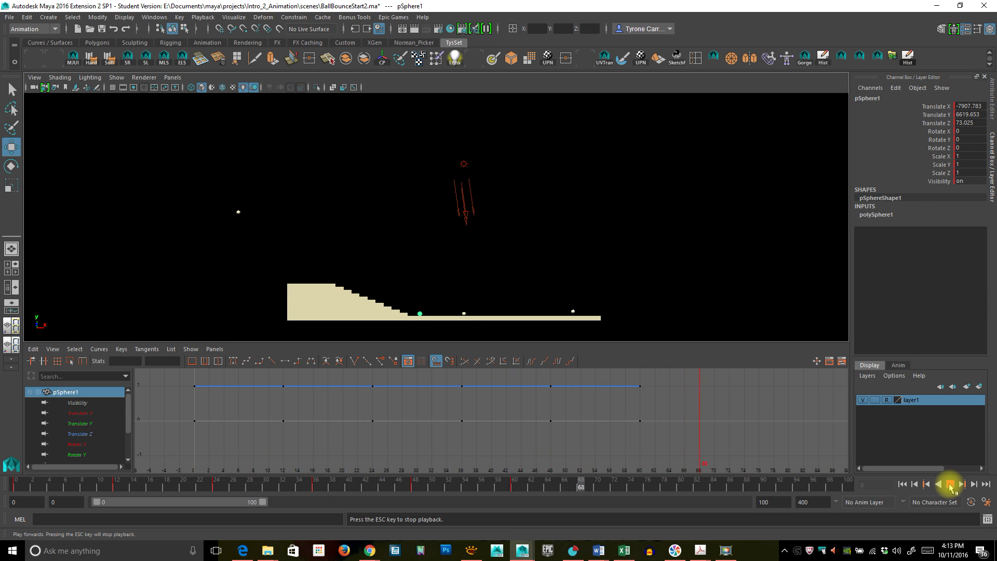
pyautogui.moveTo(337, 483)
pyautogui.mouseDown()
pyautogui.moveTo(11, 485)
pyautogui.moveTo(429, 518)
pyautogui.moveTo(208, 512)
pyautogui.moveTo(413, 519)
pyautogui.mouseUp()
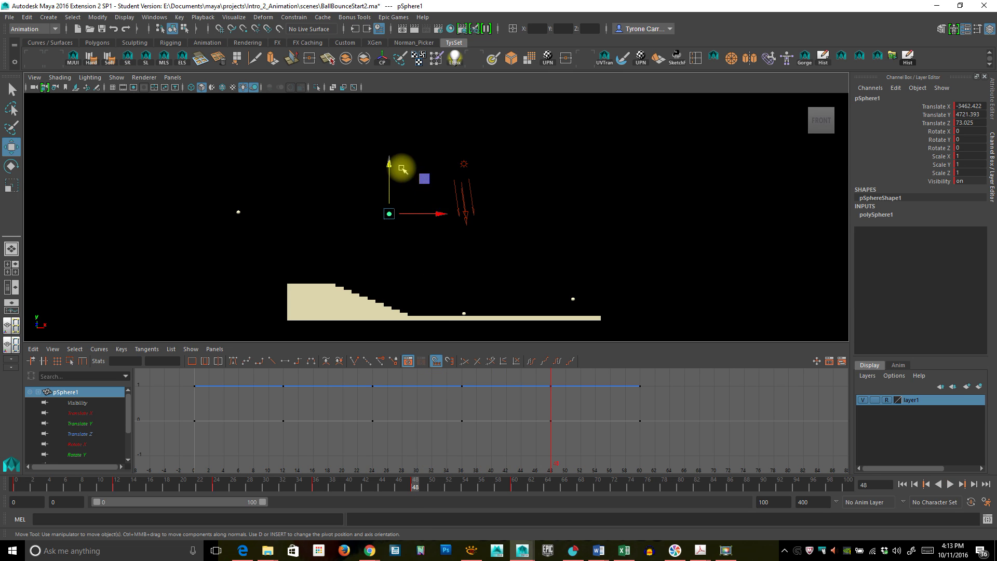
pyautogui.click(964, 485)
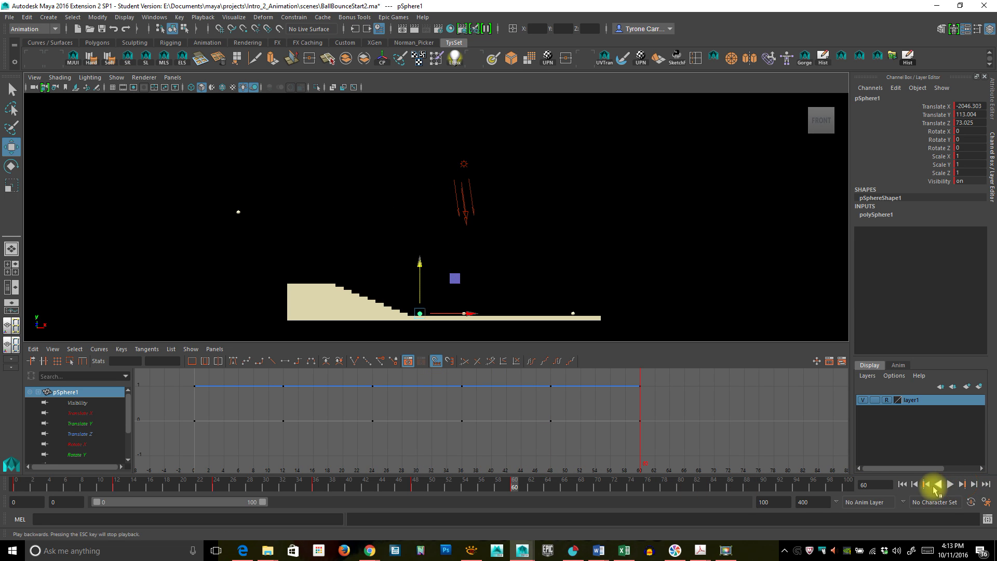
pyautogui.click(926, 485)
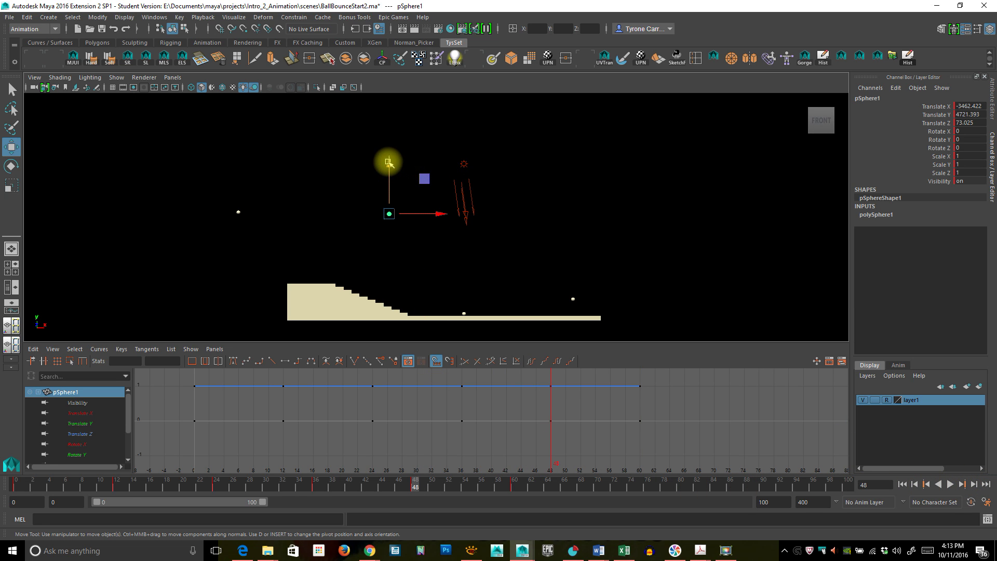
pyautogui.moveTo(388, 162); pyautogui.dragTo(390, 167)
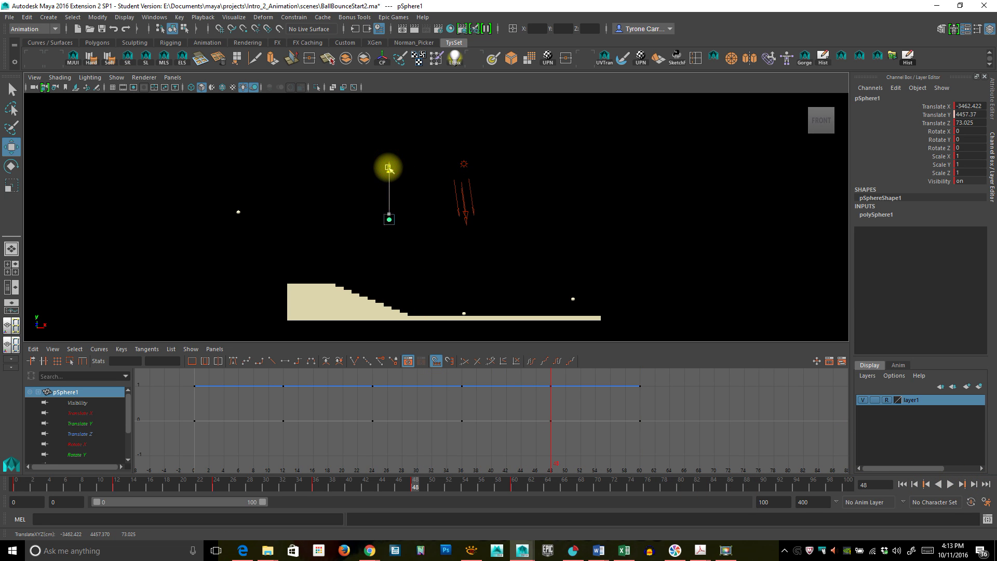
pyautogui.press('s')
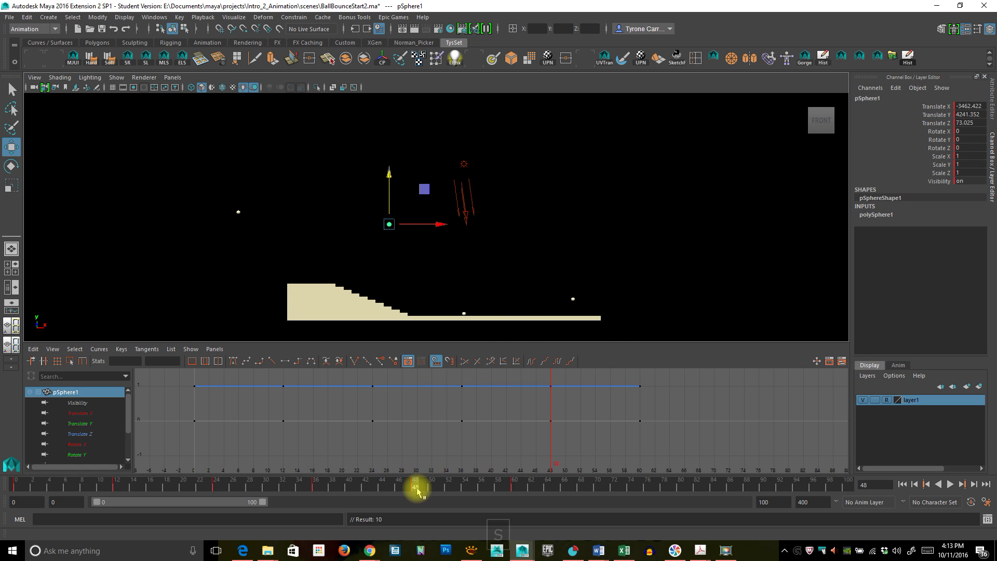
# - At frame 72, move the ball forward and up above the floor to about X -846, Y 2801 and set a key
pyautogui.moveTo(416, 481); pyautogui.dragTo(615, 508)
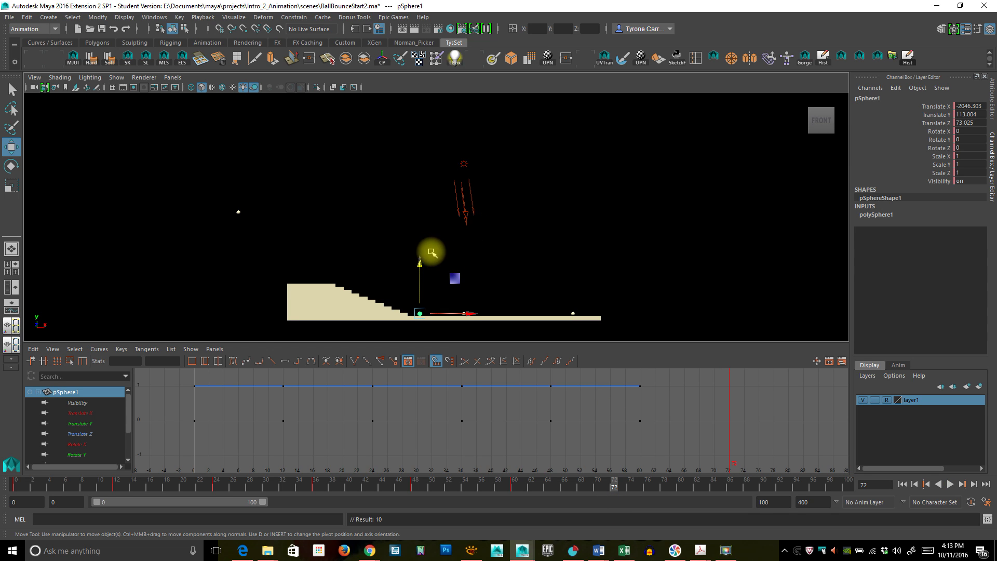
pyautogui.moveTo(465, 314); pyautogui.dragTo(498, 310)
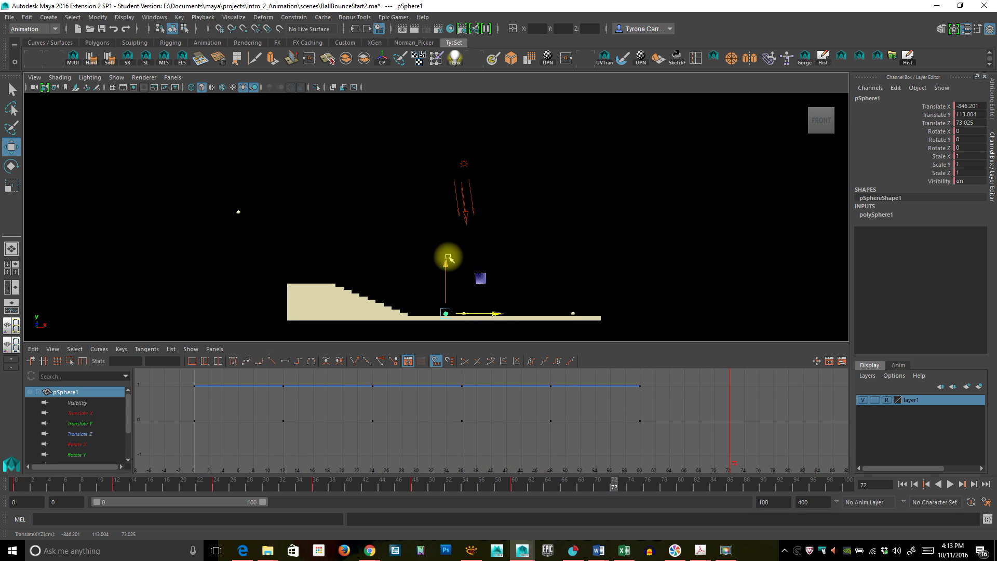
pyautogui.moveTo(448, 260); pyautogui.dragTo(450, 218)
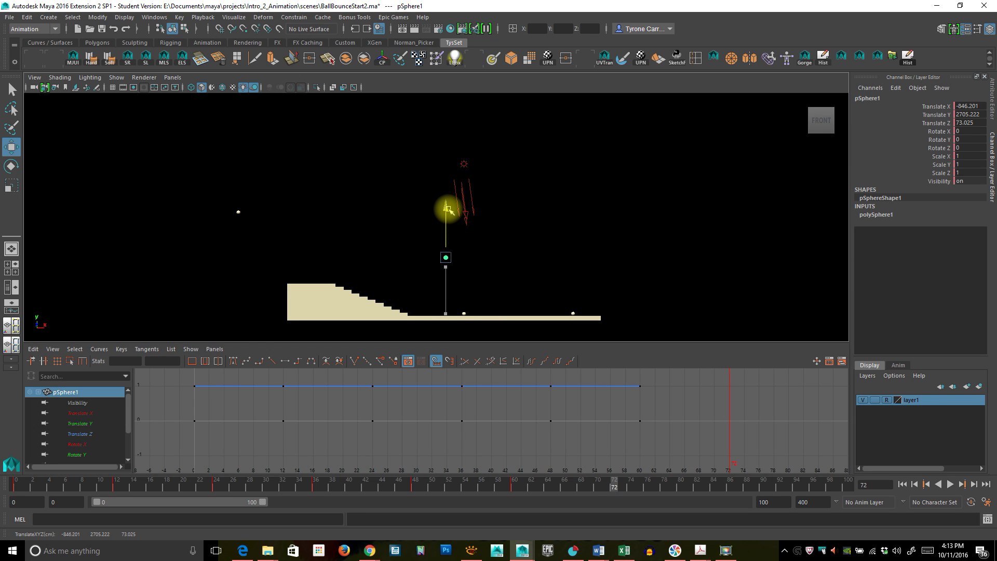
pyautogui.press('s')
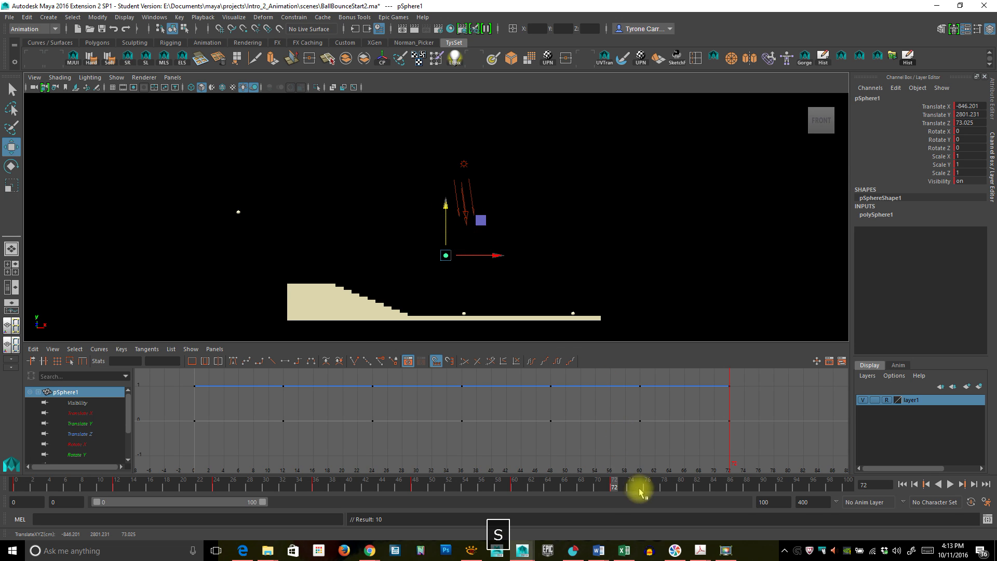
# - At frame 82, move the ball forward and down onto the floor at about X 90, Y 137 and set a key
pyautogui.moveTo(639, 487); pyautogui.dragTo(696, 488)
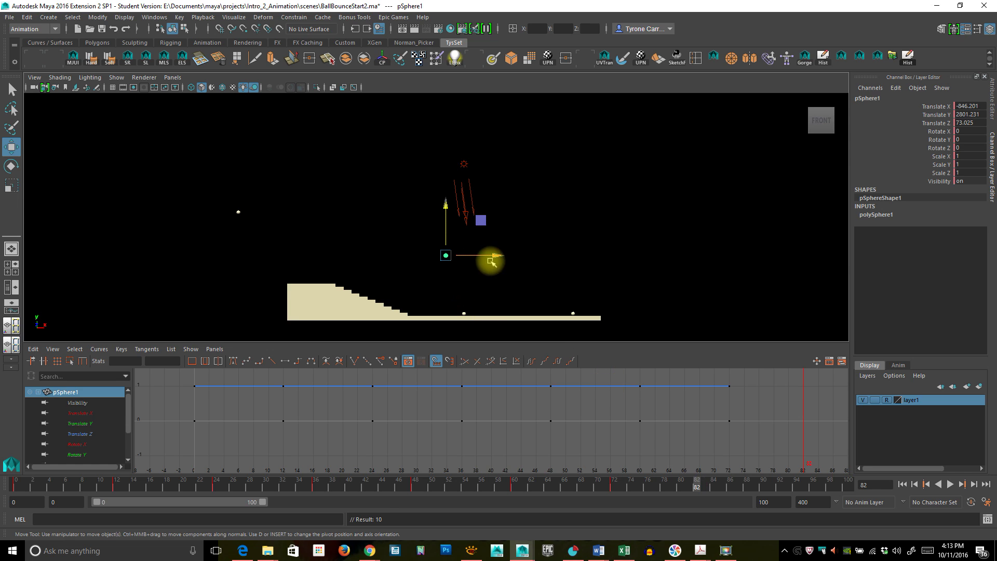
pyautogui.moveTo(496, 255); pyautogui.dragTo(511, 255)
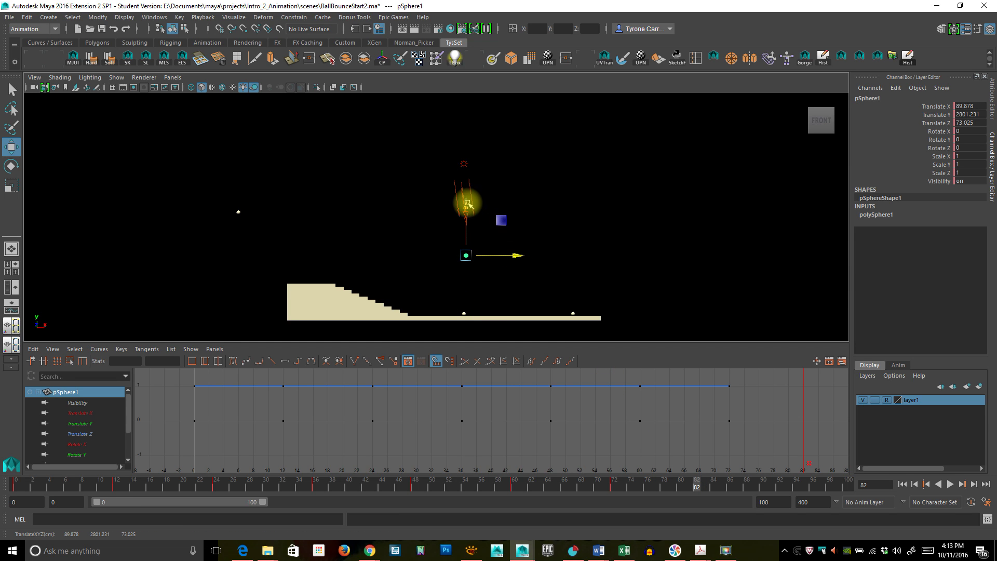
pyautogui.moveTo(466, 204); pyautogui.dragTo(469, 245)
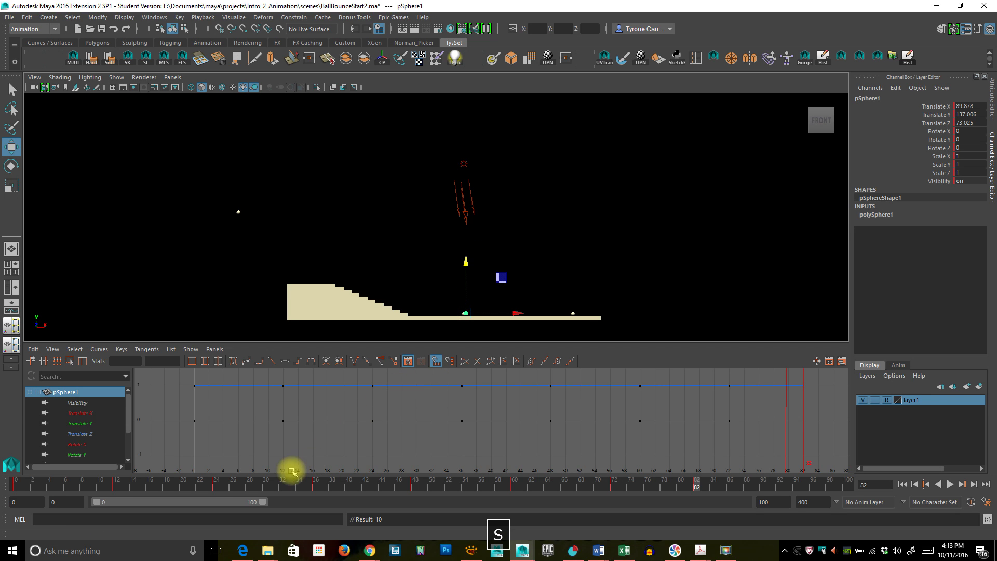
# - Play back the animation from frame 0, and scrub the opening frames to review the bounces
pyautogui.moveTo(291, 482); pyautogui.dragTo(5, 485)
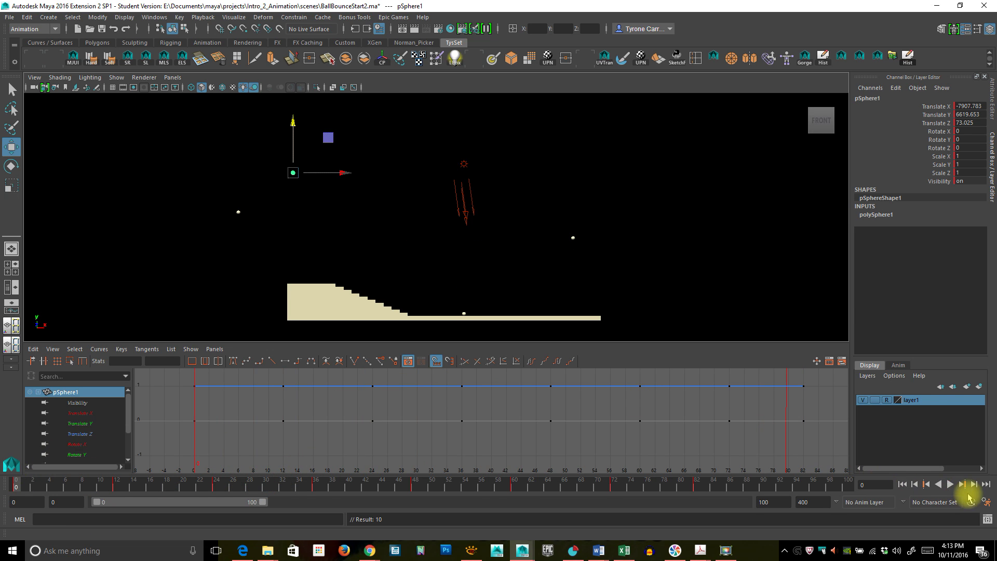
pyautogui.click(950, 484)
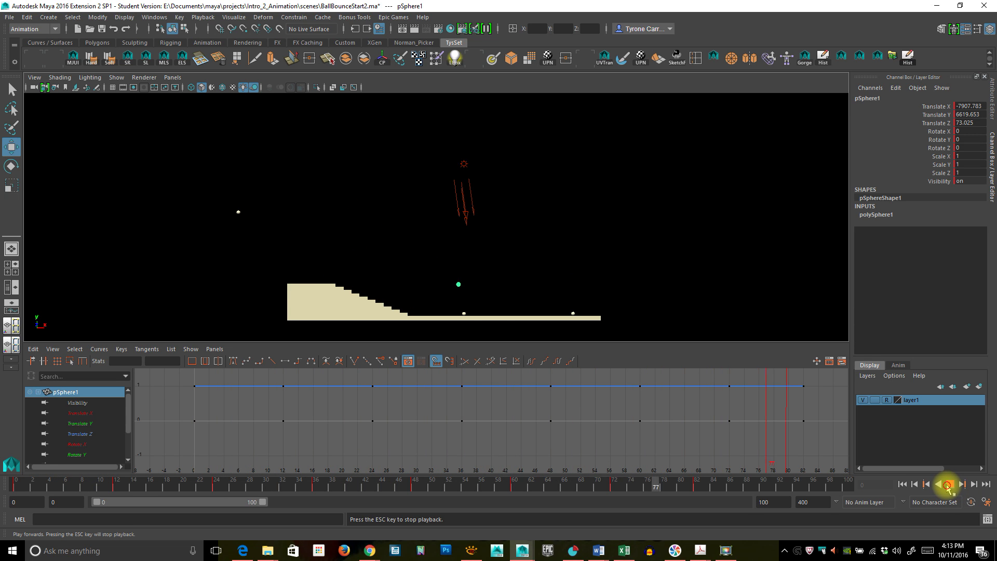
pyautogui.click(948, 485)
pyautogui.keyDown('alt'); pyautogui.moveTo(455, 301); pyautogui.dragTo(654, 270, button='right'); pyautogui.keyUp('alt')
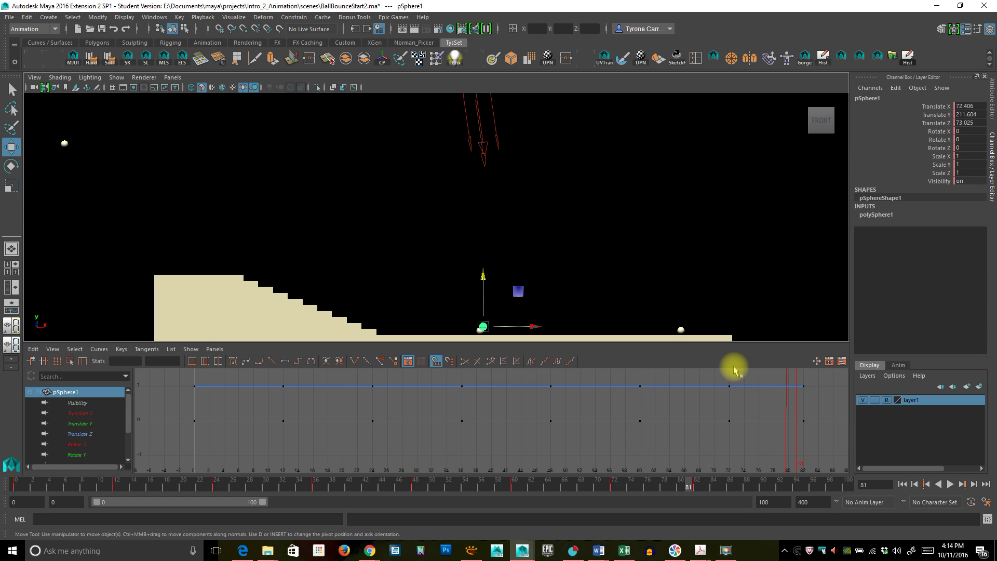
pyautogui.moveTo(203, 484); pyautogui.dragTo(58, 483)
# - Enlarge the Graph Editor area, select all of the ball's keys and frame its animation curves
pyautogui.keyDown('alt'); pyautogui.moveTo(568, 432); pyautogui.dragTo(519, 431, button='right'); pyautogui.keyUp('alt')
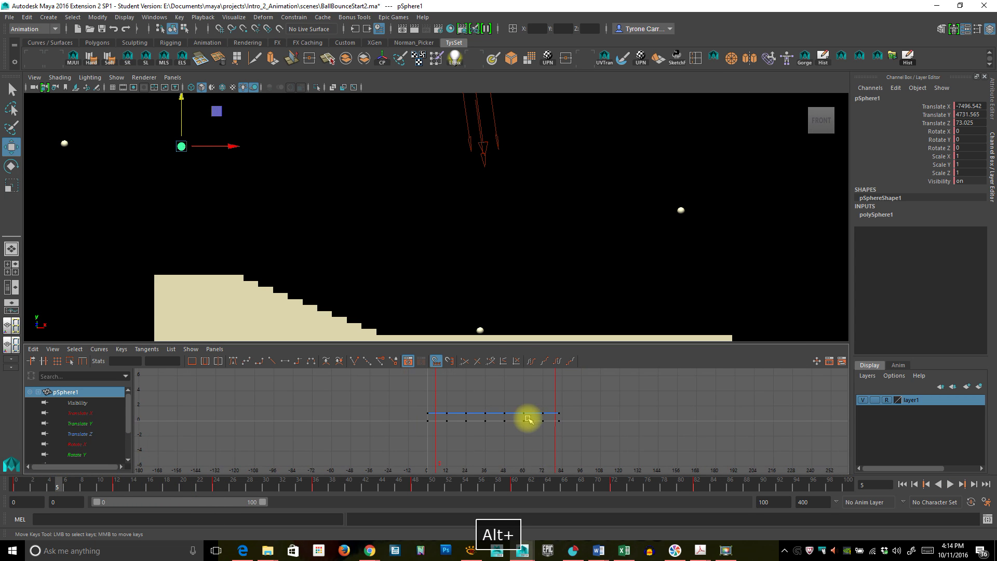
pyautogui.moveTo(526, 342); pyautogui.dragTo(527, 287)
pyautogui.keyDown('alt'); pyautogui.moveTo(630, 378); pyautogui.dragTo(269, 395, button='right'); pyautogui.keyUp('alt')
pyautogui.keyDown('alt'); pyautogui.moveTo(481, 379); pyautogui.dragTo(493, 356, button='right'); pyautogui.keyUp('alt')
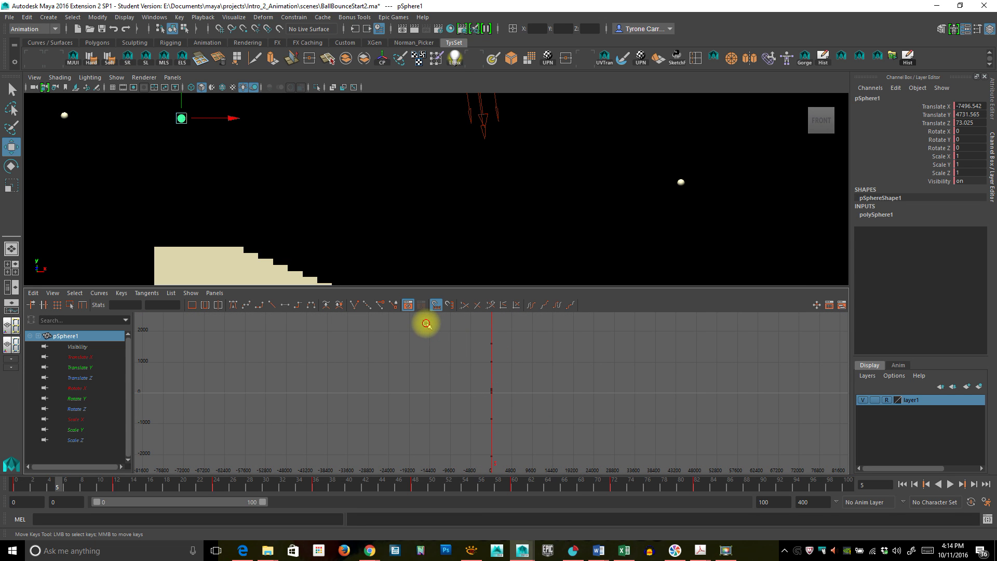
pyautogui.moveTo(426, 323); pyautogui.dragTo(579, 494)
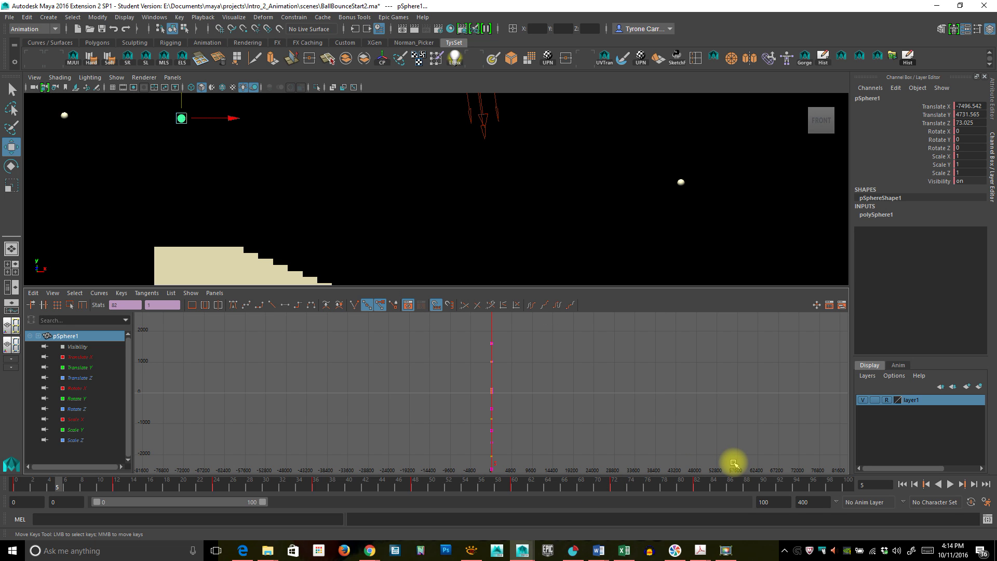
pyautogui.press('f')
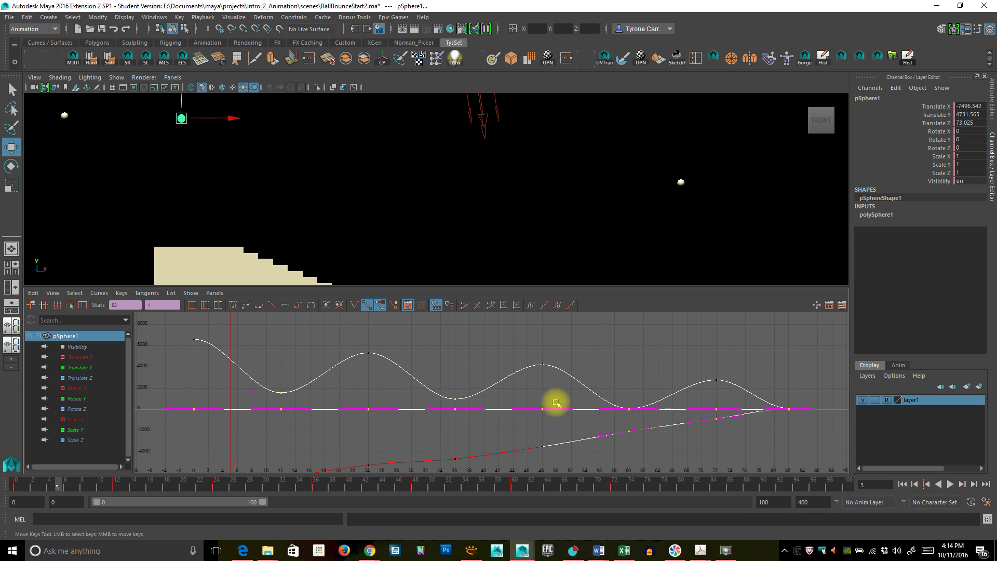
# - Isolate the Translate Y curve, select all of its keys and frame the curve in the Graph Editor
pyautogui.moveTo(717, 426)
pyautogui.keyDown('alt'); pyautogui.mouseDown(button='right')
pyautogui.moveTo(704, 430)
pyautogui.moveTo(724, 423)
pyautogui.moveTo(714, 427)
pyautogui.mouseUp(button='right'); pyautogui.keyUp('alt')
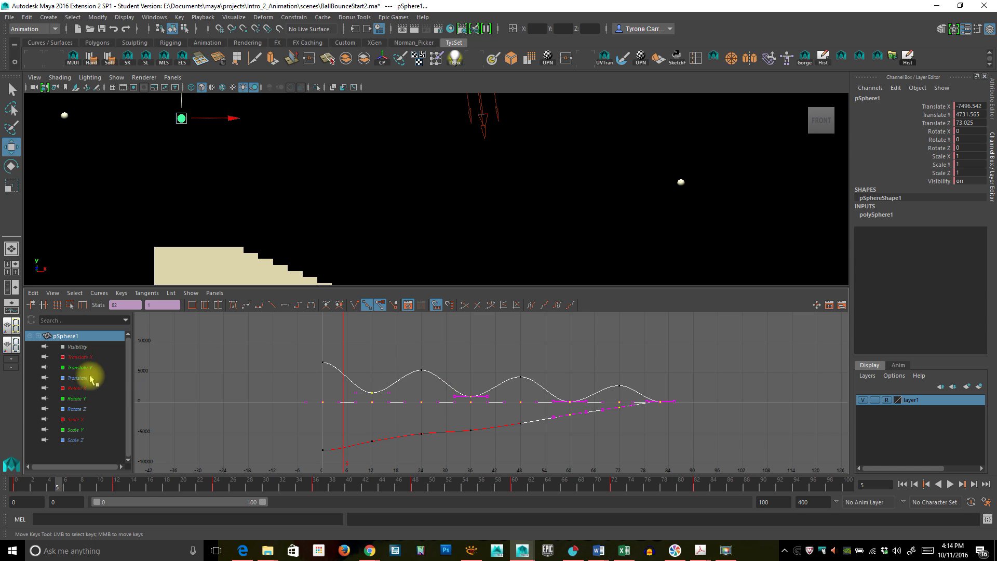
pyautogui.click(76, 368)
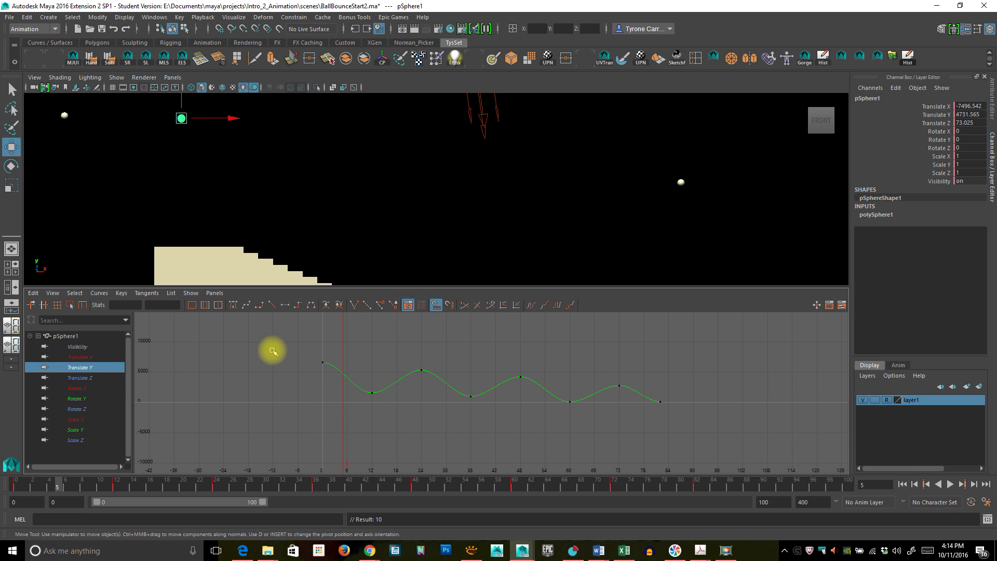
pyautogui.moveTo(267, 350); pyautogui.dragTo(714, 451)
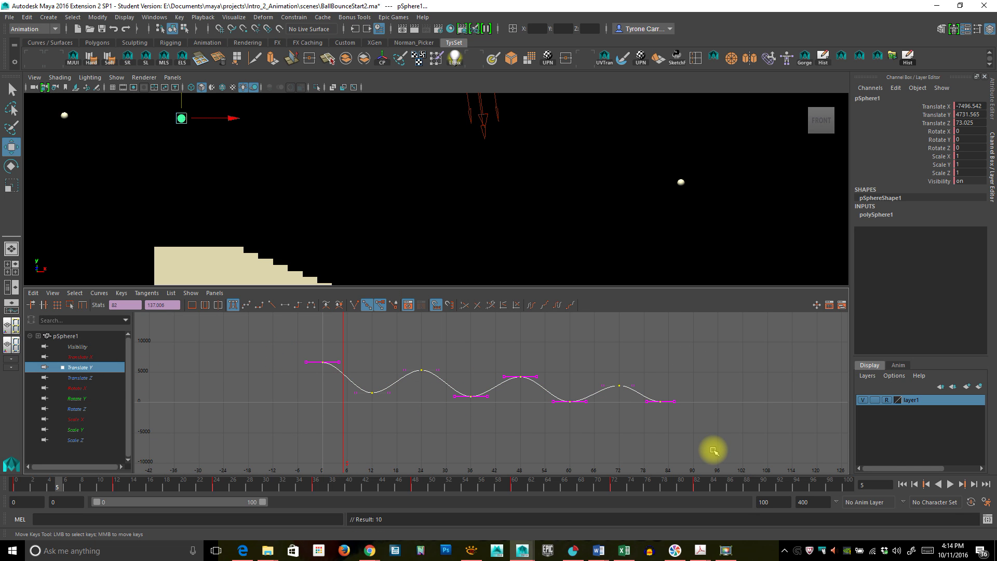
pyautogui.press('f')
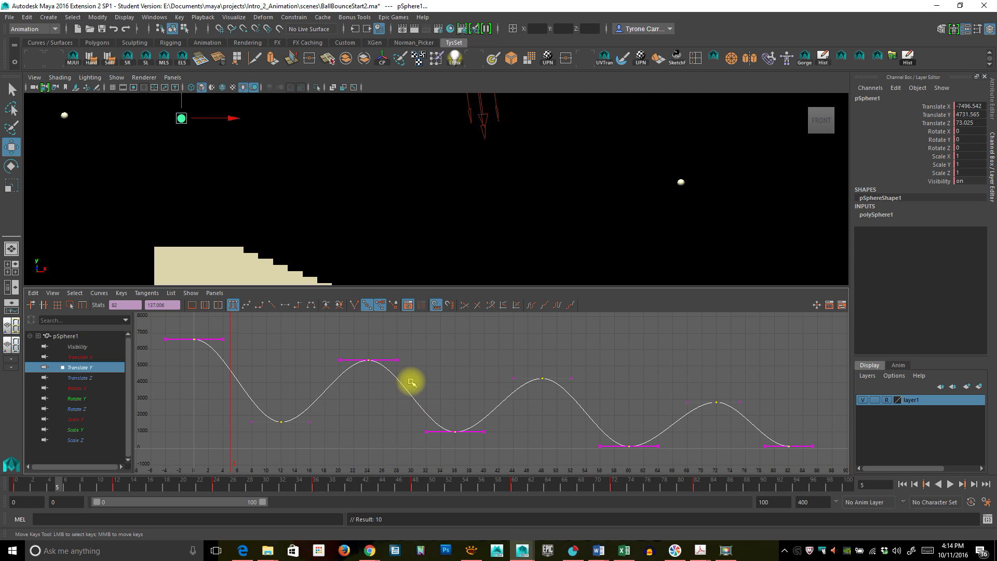
# - Scrub and play through the animation to compare the ball's motion with its Translate Y curve
pyautogui.keyDown('alt'); pyautogui.moveTo(445, 201); pyautogui.dragTo(350, 219, button='right'); pyautogui.keyUp('alt')
pyautogui.keyDown('alt'); pyautogui.moveTo(495, 236); pyautogui.dragTo(447, 216, button='middle'); pyautogui.keyUp('alt')
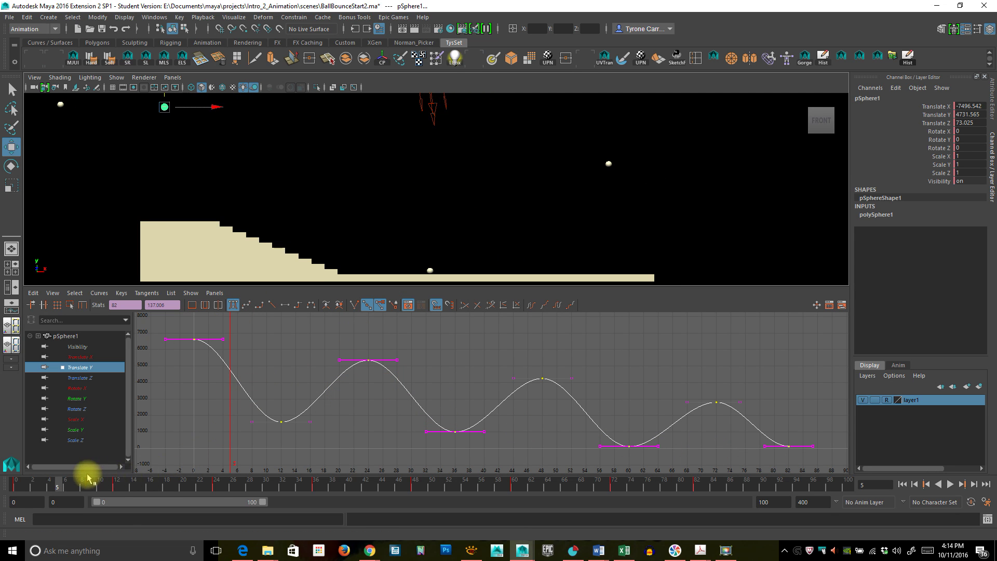
pyautogui.moveTo(85, 475)
pyautogui.mouseDown()
pyautogui.moveTo(9, 477)
pyautogui.moveTo(579, 560)
pyautogui.mouseUp()
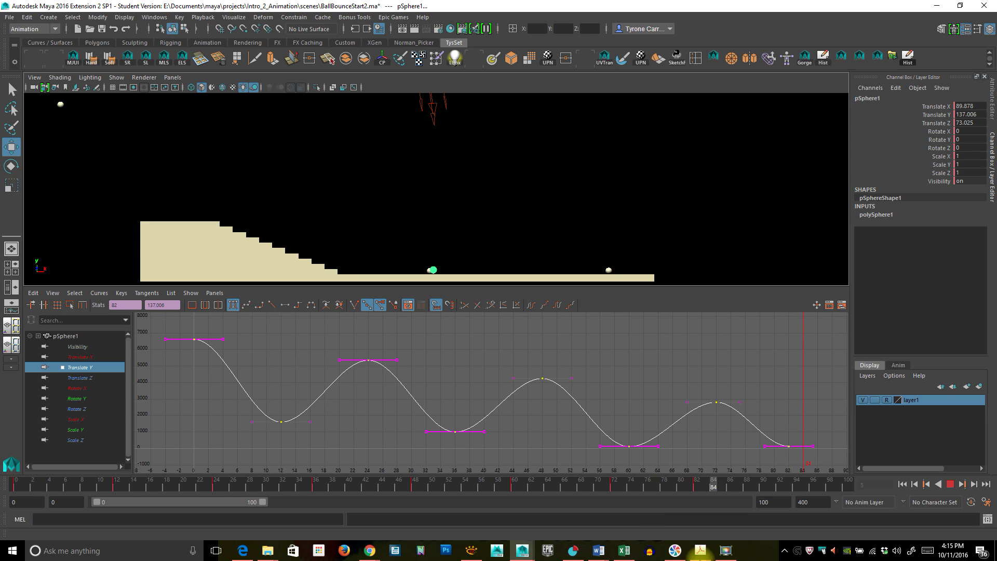
pyautogui.moveTo(700, 556); pyautogui.dragTo(3, 517)
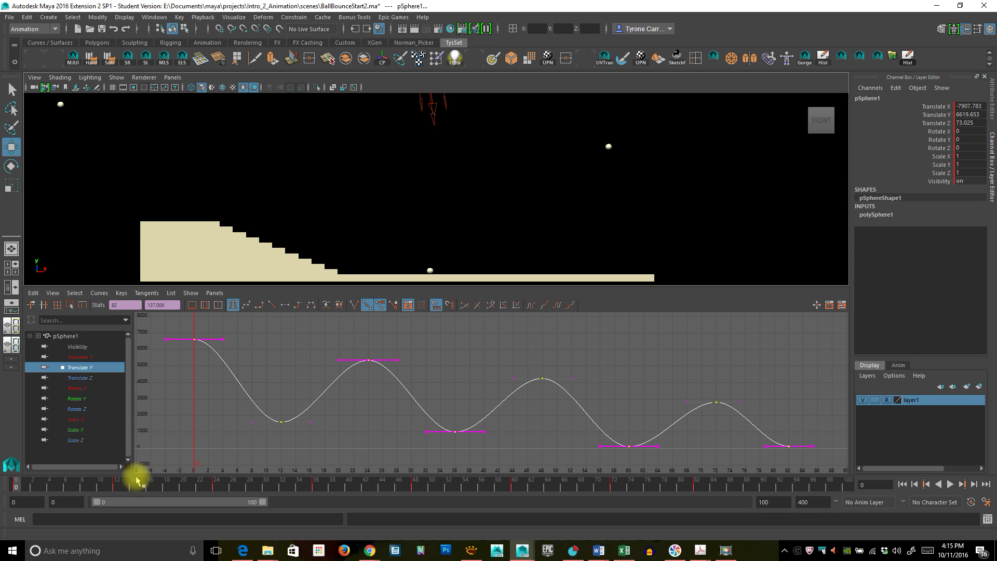
pyautogui.moveTo(138, 475)
pyautogui.mouseDown()
pyautogui.moveTo(31, 479)
pyautogui.moveTo(152, 502)
pyautogui.moveTo(460, 501)
pyautogui.moveTo(678, 523)
pyautogui.moveTo(74, 486)
pyautogui.moveTo(349, 492)
pyautogui.moveTo(234, 494)
pyautogui.moveTo(357, 501)
pyautogui.moveTo(267, 507)
pyautogui.mouseUp()
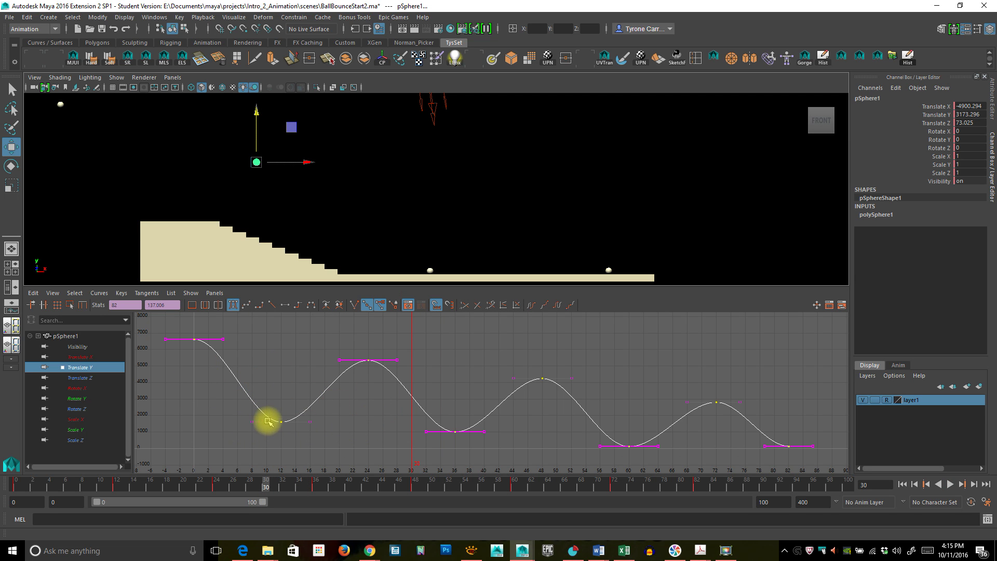
# - Examine the contact points of the Translate Y curve up close and select only the key at frame 12
pyautogui.keyDown('alt'); pyautogui.moveTo(277, 426); pyautogui.dragTo(426, 428, button='right'); pyautogui.keyUp('alt')
pyautogui.keyDown('alt'); pyautogui.moveTo(426, 428); pyautogui.dragTo(56, 490, button='middle'); pyautogui.keyUp('alt')
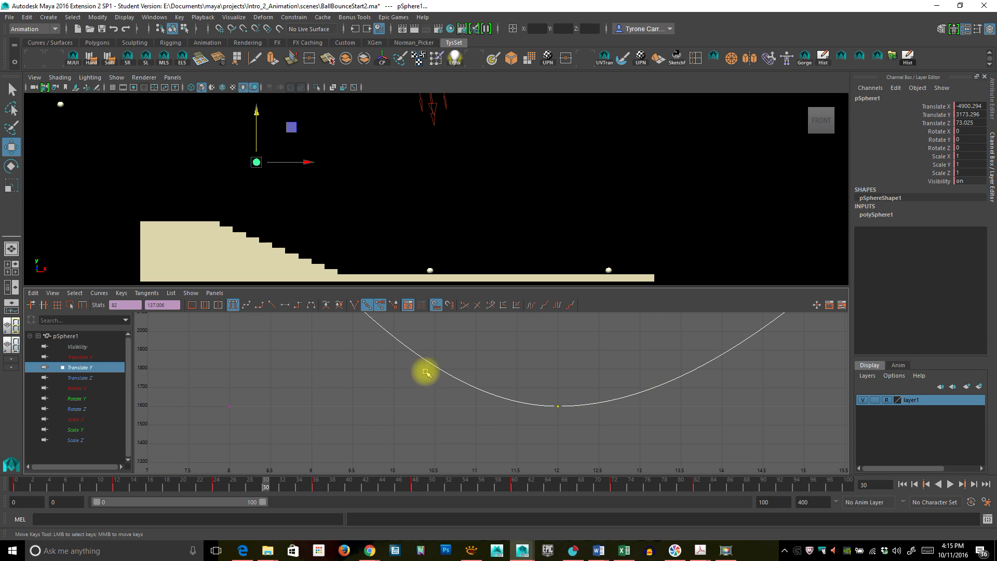
pyautogui.click(497, 401)
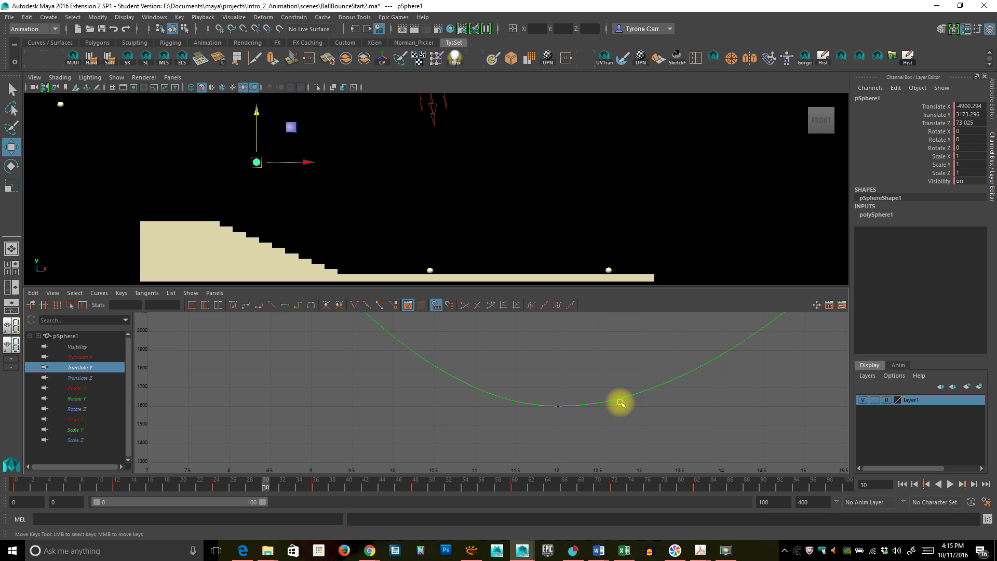
pyautogui.keyDown('alt'); pyautogui.moveTo(762, 379); pyautogui.dragTo(500, 387, button='right'); pyautogui.keyUp('alt')
pyautogui.keyDown('alt'); pyautogui.moveTo(407, 390); pyautogui.dragTo(459, 391, button='right'); pyautogui.keyUp('alt')
pyautogui.keyDown('alt'); pyautogui.moveTo(546, 396); pyautogui.dragTo(463, 394, button='right'); pyautogui.keyUp('alt')
pyautogui.moveTo(463, 391); pyautogui.dragTo(554, 416)
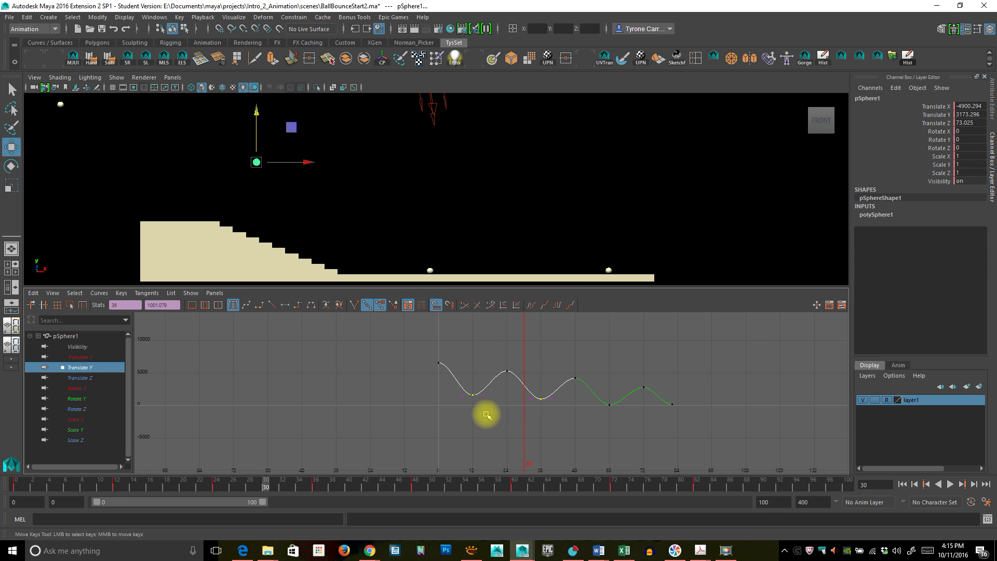
pyautogui.keyDown('alt'); pyautogui.scroll(5, 434, 395); pyautogui.keyUp('alt')
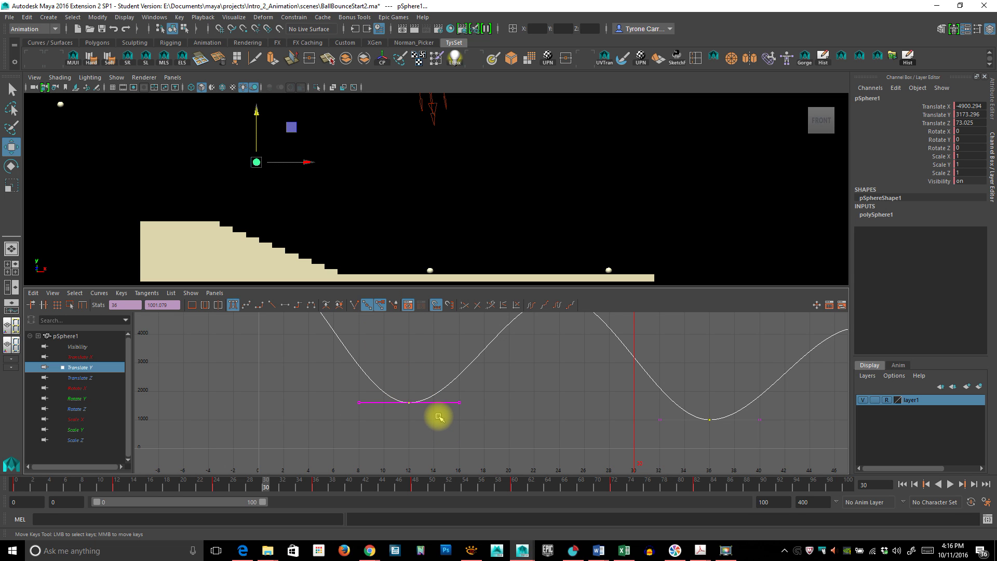
pyautogui.moveTo(379, 375); pyautogui.dragTo(427, 432)
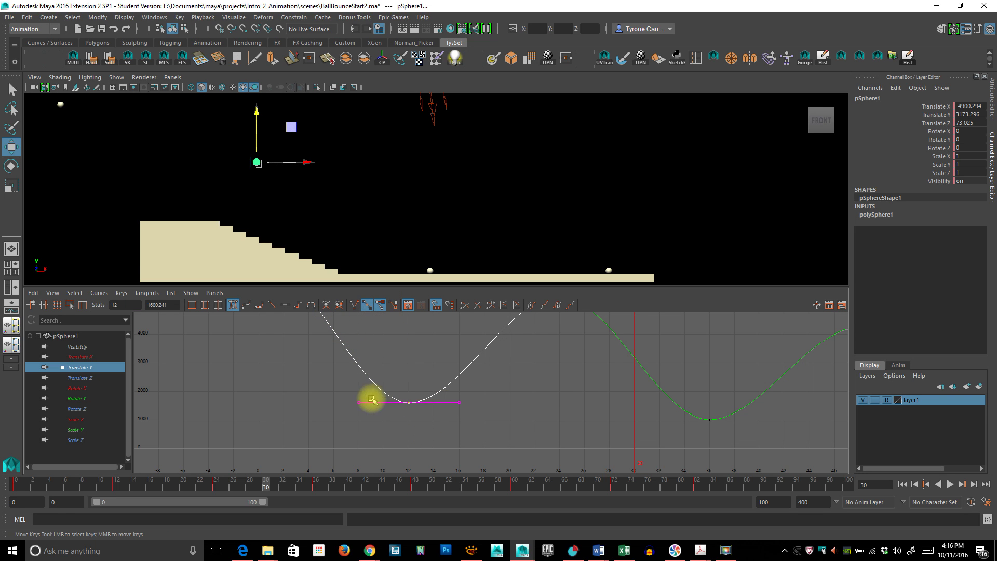
# - Try to adjust the incoming tangent of the frame 12 key without breaking its tangents, and undo the change
pyautogui.moveTo(338, 387); pyautogui.dragTo(378, 427)
pyautogui.moveTo(340, 432)
pyautogui.mouseDown(button='middle')
pyautogui.moveTo(349, 405)
pyautogui.moveTo(338, 457)
pyautogui.moveTo(353, 435)
pyautogui.mouseUp(button='middle')
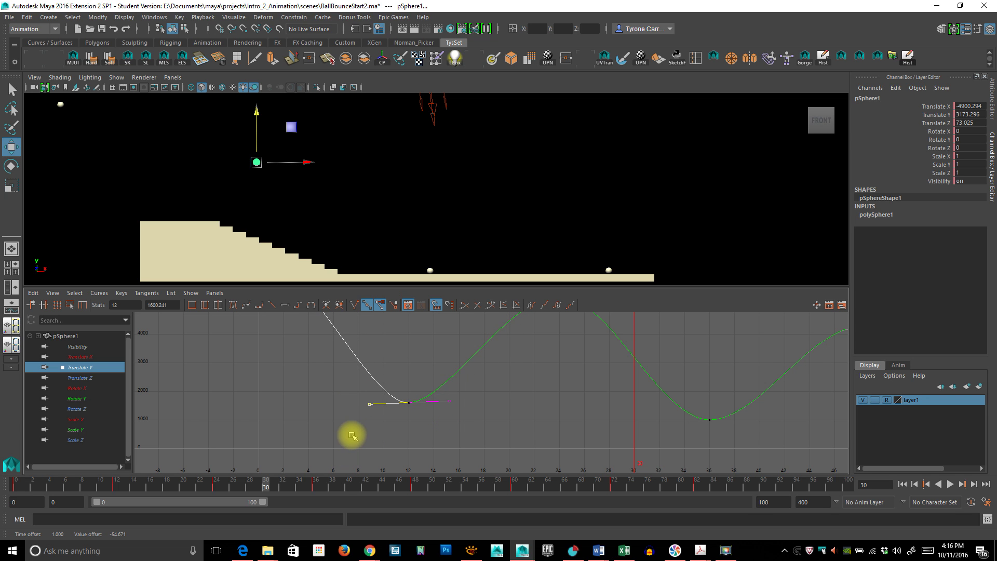
pyautogui.hotkey('ctrl', 'z')
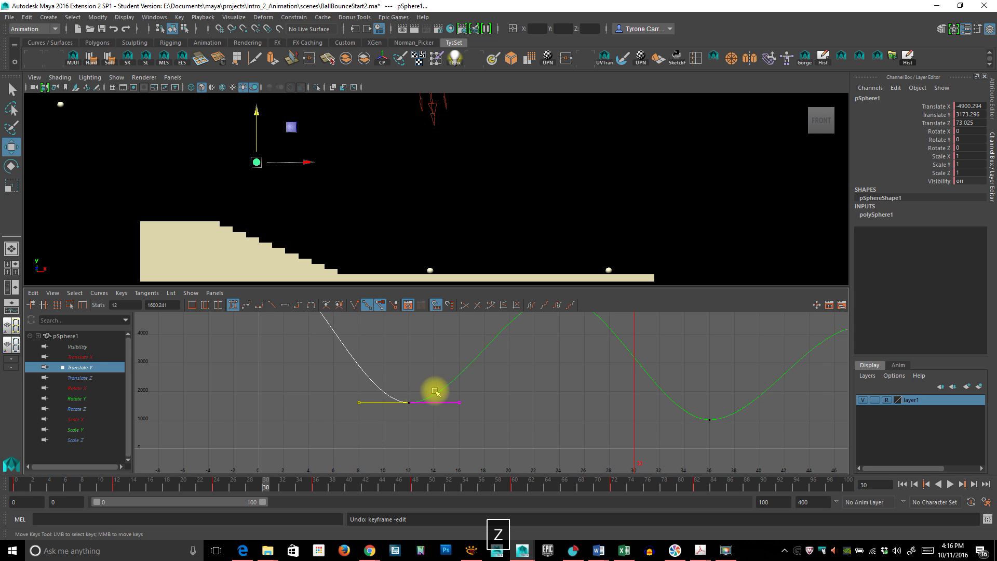
# - Break the tangents of the Translate Y key at frame 12 and pull both handles steeply upward into a sharp V-shaped contact
pyautogui.click(355, 307)
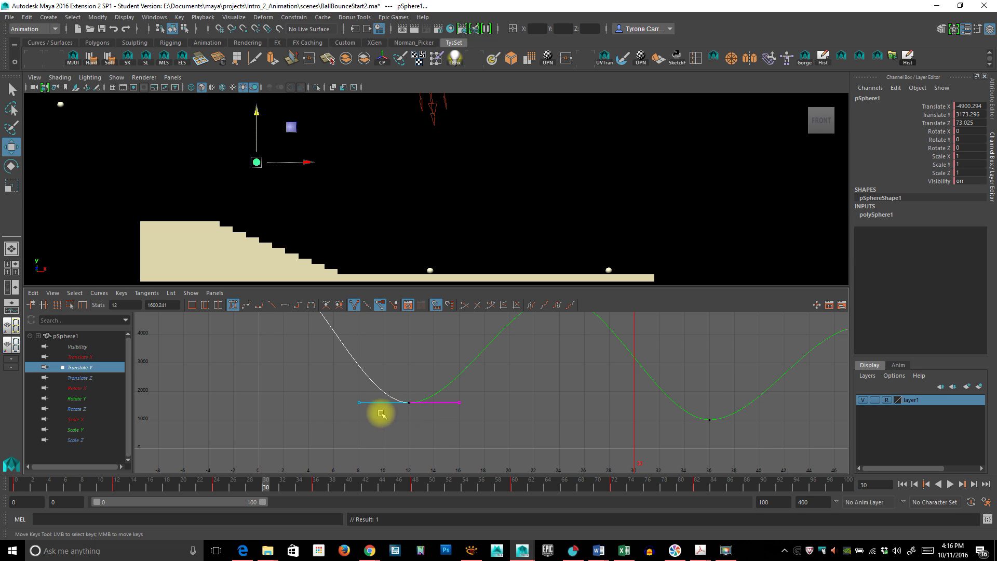
pyautogui.moveTo(352, 410); pyautogui.dragTo(392, 327, button='middle')
pyautogui.click(459, 402)
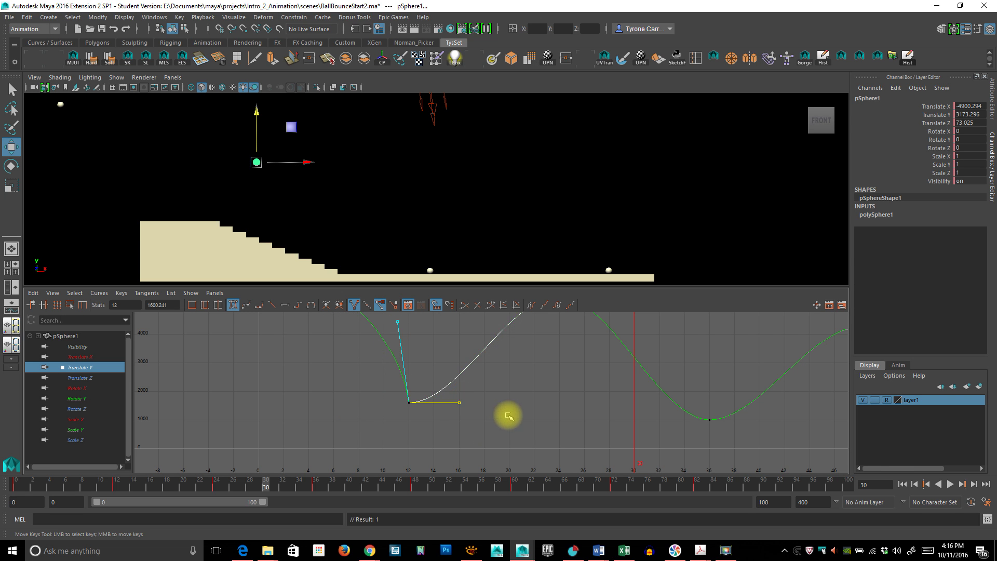
pyautogui.moveTo(508, 414); pyautogui.dragTo(476, 311, button='middle')
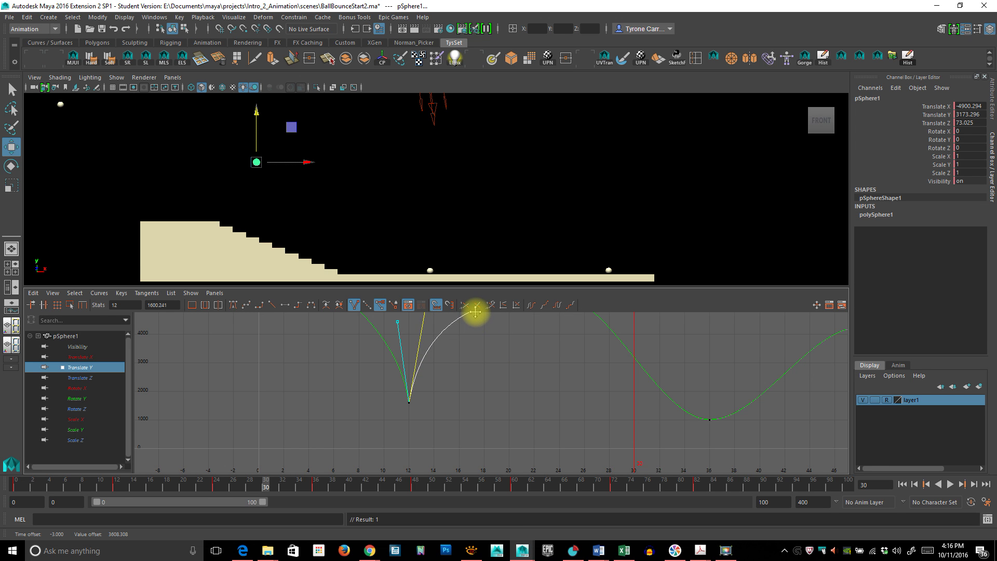
pyautogui.keyDown('alt'); pyautogui.moveTo(515, 363); pyautogui.dragTo(480, 356, button='right'); pyautogui.keyUp('alt')
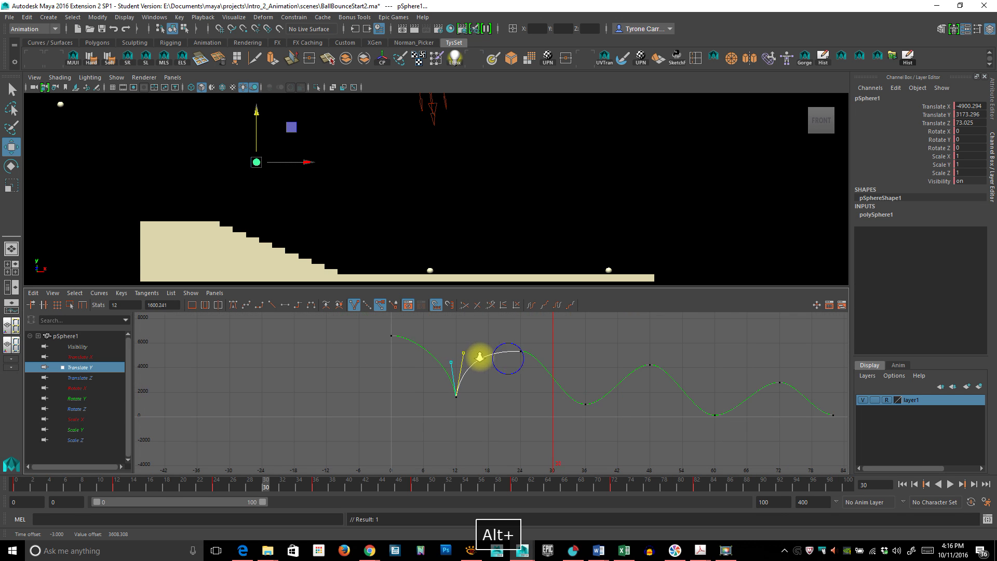
pyautogui.moveTo(463, 352); pyautogui.dragTo(461, 348, button='middle')
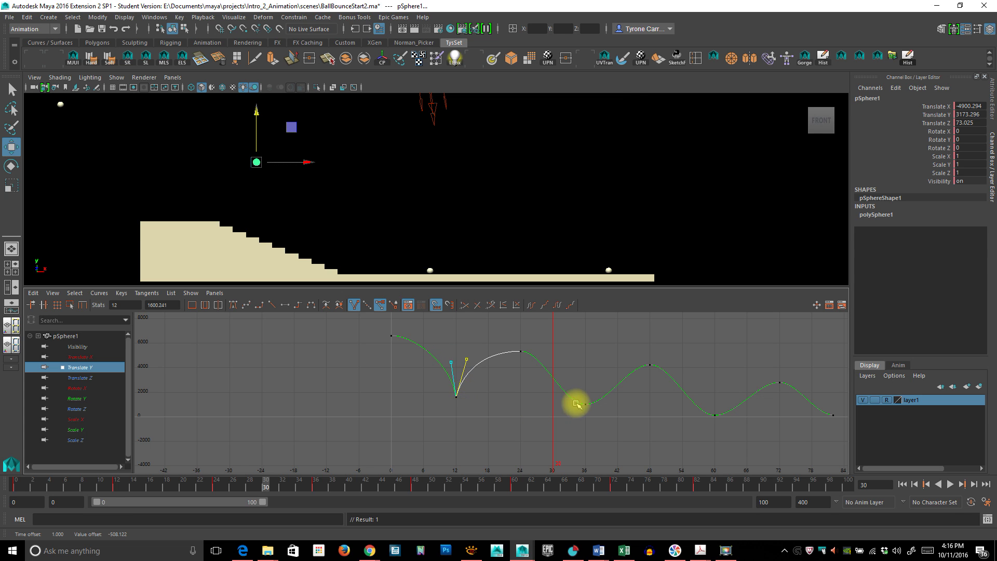
# - Break the tangents of the Translate Y key at frame 36 and angle both handles upward for a sharp bounce contact
pyautogui.moveTo(564, 384); pyautogui.dragTo(596, 419)
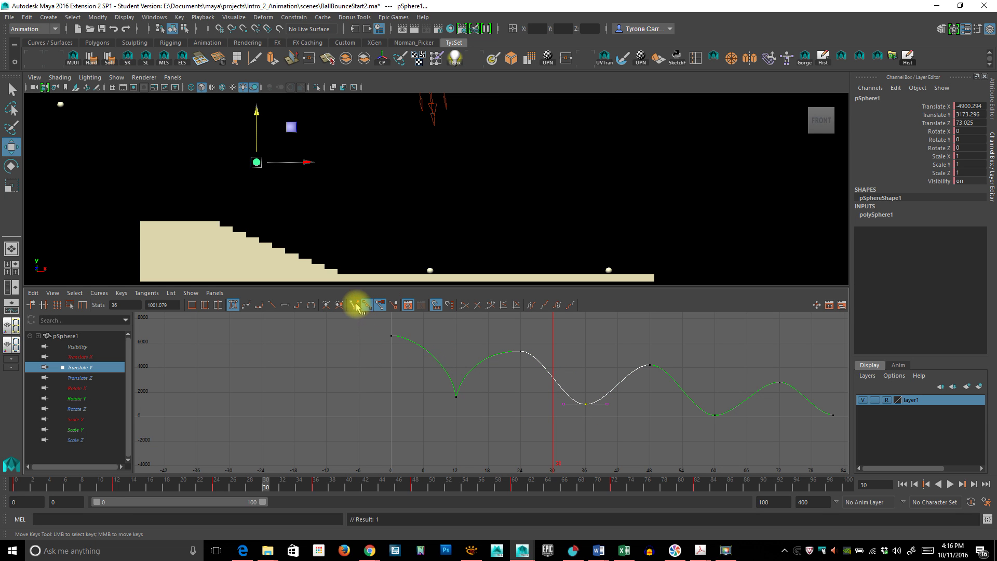
pyautogui.click(563, 404)
pyautogui.moveTo(574, 423); pyautogui.dragTo(569, 378, button='middle')
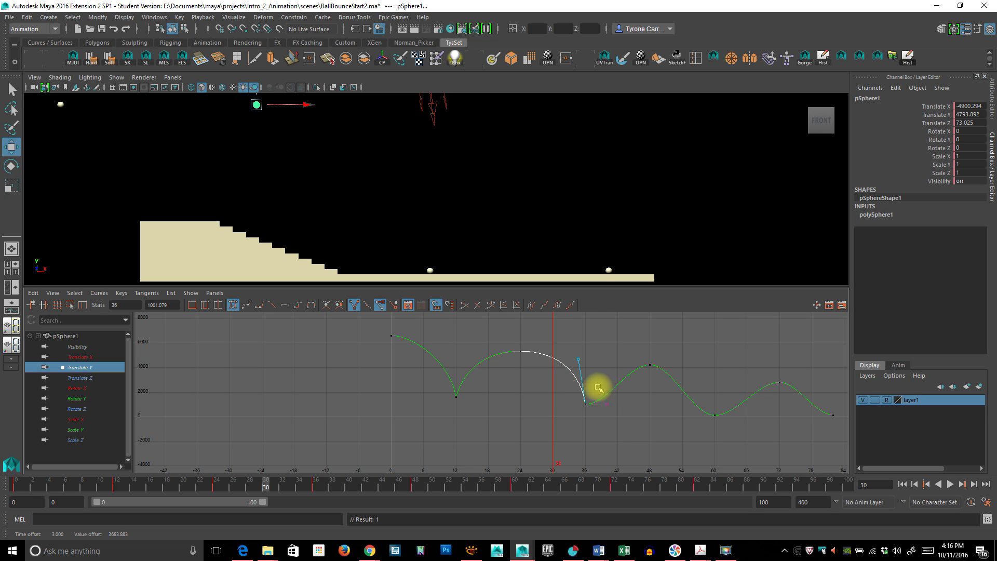
pyautogui.click(606, 404)
pyautogui.moveTo(630, 421); pyautogui.dragTo(625, 400, button='middle')
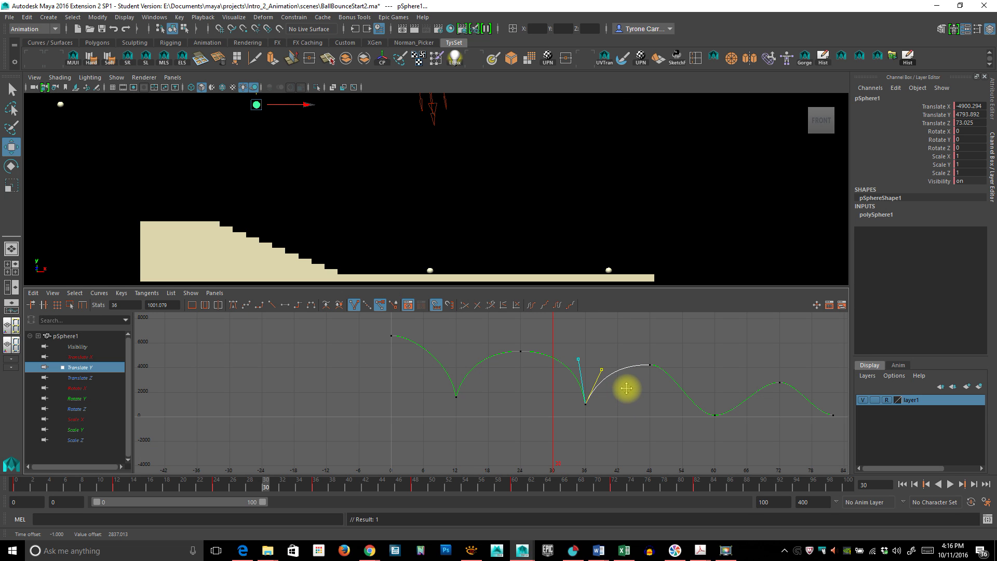
# - Break the tangents of the Translate Y key at frame 60 and angle both handles upward into a sharp bounce contact
pyautogui.moveTo(695, 396); pyautogui.dragTo(742, 430)
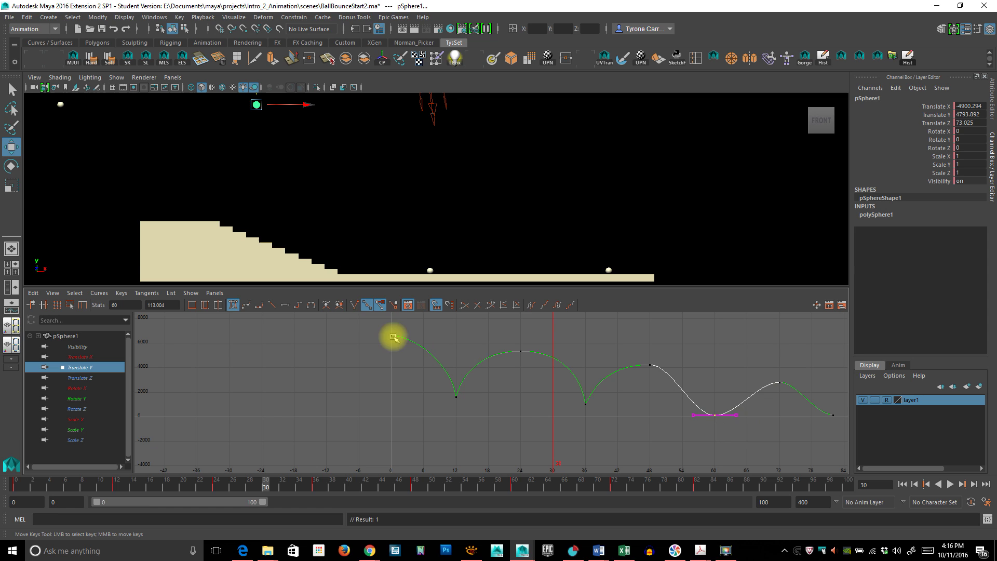
pyautogui.click(353, 307)
pyautogui.click(693, 415)
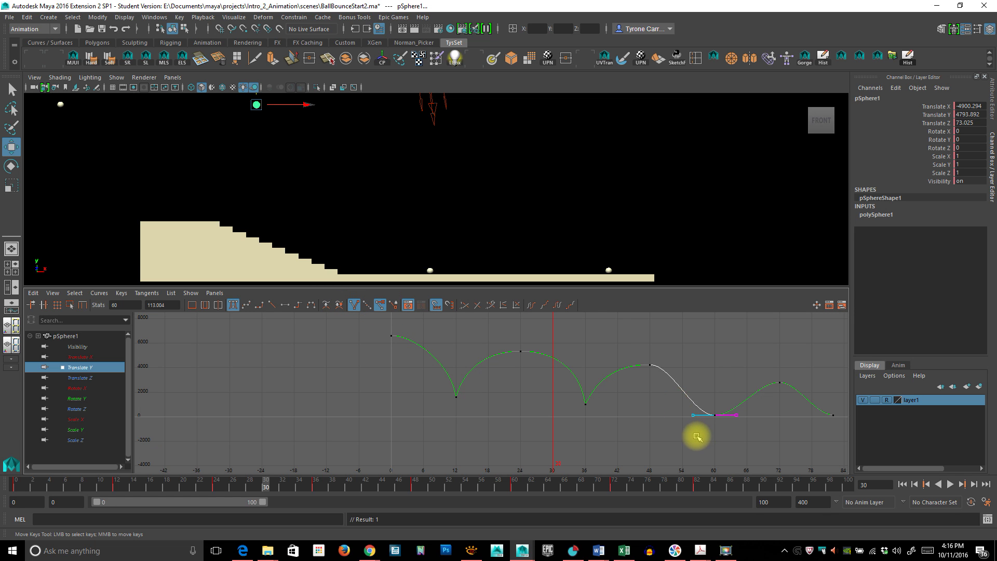
pyautogui.moveTo(697, 432); pyautogui.dragTo(700, 420, button='middle')
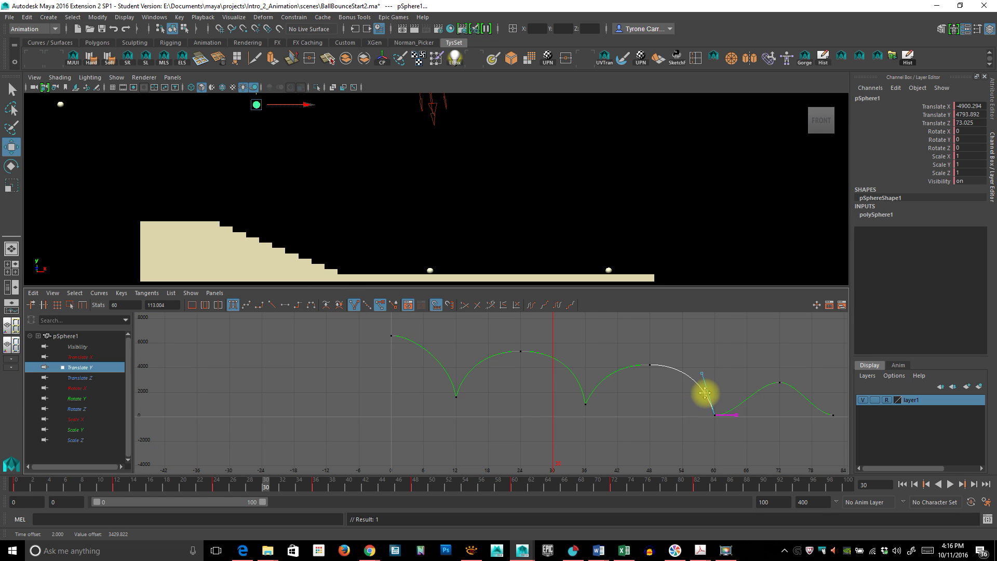
pyautogui.click(738, 415)
pyautogui.moveTo(757, 434); pyautogui.dragTo(728, 396, button='middle')
# - Angle the incoming tangent of the last Translate Y key at frame 82 upward so the ball drops in a rounded arc
pyautogui.moveTo(728, 397); pyautogui.dragTo(771, 444)
pyautogui.click(728, 415)
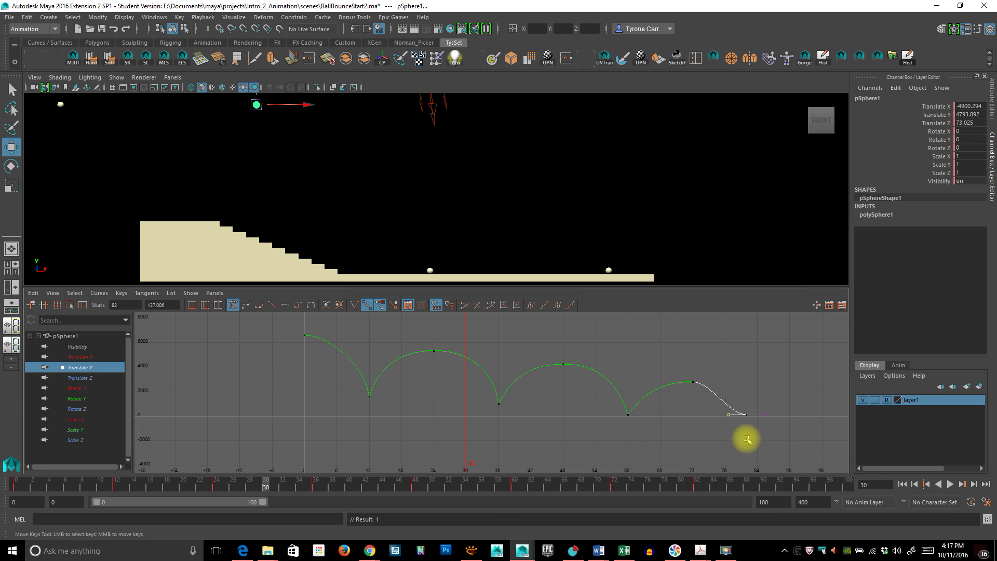
pyautogui.moveTo(727, 439); pyautogui.dragTo(730, 424, button='middle')
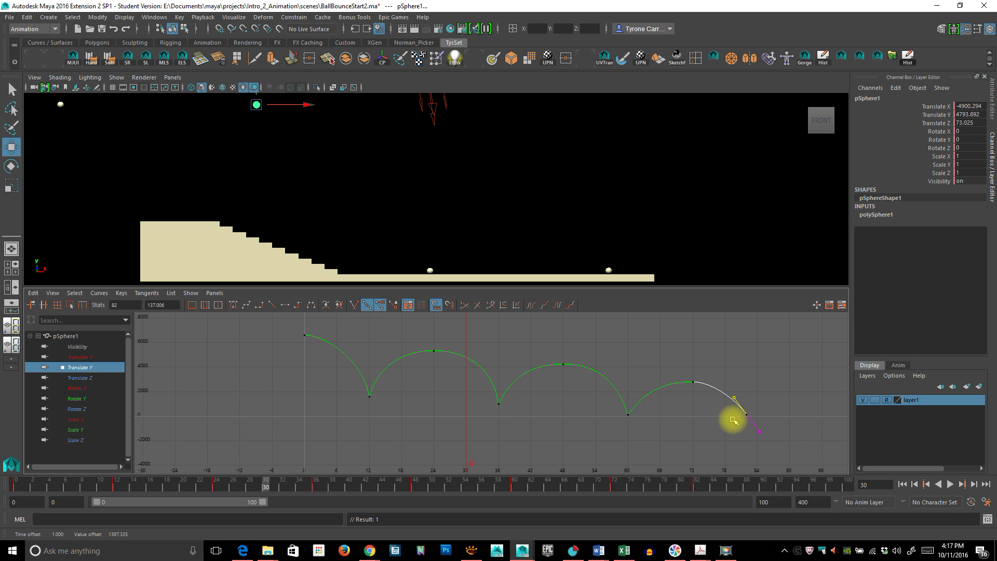
# - Review the whole Translate Y curve and lower the incoming tangent handle of the frame 60 key slightly
pyautogui.keyDown('alt'); pyautogui.moveTo(363, 379); pyautogui.dragTo(383, 401, button='middle'); pyautogui.keyUp('alt')
pyautogui.keyDown('alt'); pyautogui.moveTo(383, 400); pyautogui.dragTo(495, 406, button='right'); pyautogui.keyUp('alt')
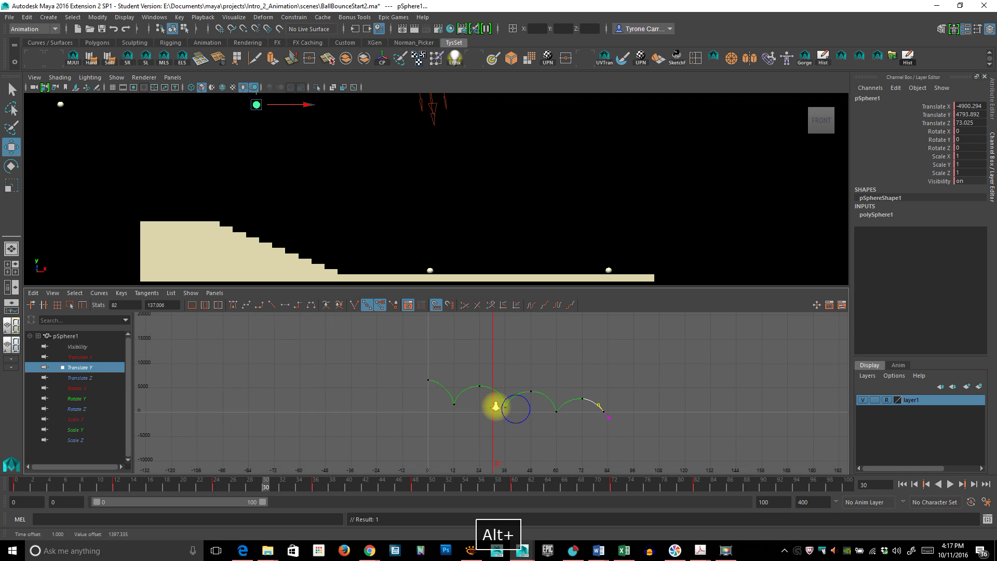
pyautogui.moveTo(367, 364); pyautogui.dragTo(687, 441)
pyautogui.press('f')
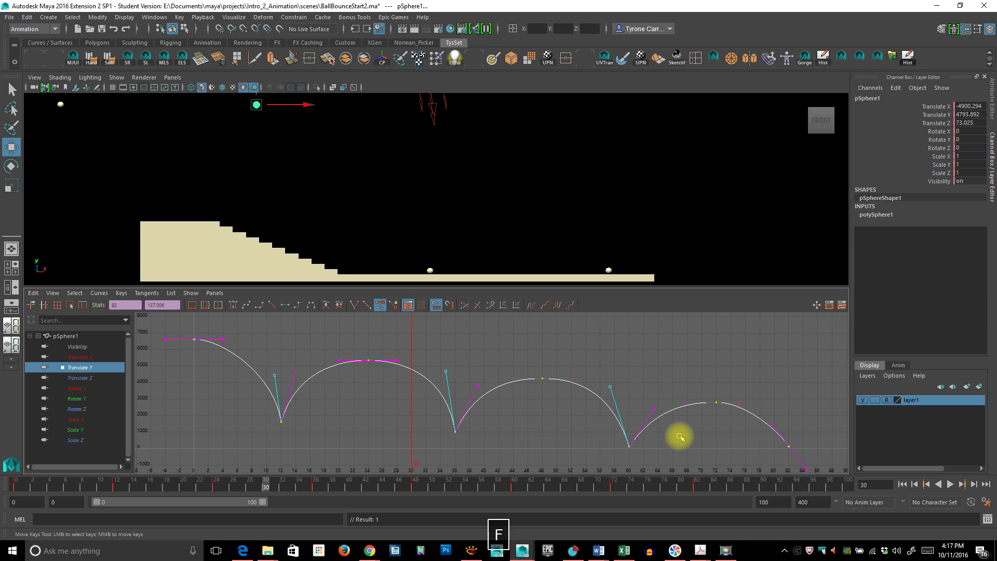
pyautogui.moveTo(592, 363); pyautogui.dragTo(621, 408)
pyautogui.moveTo(626, 373); pyautogui.dragTo(621, 373, button='middle')
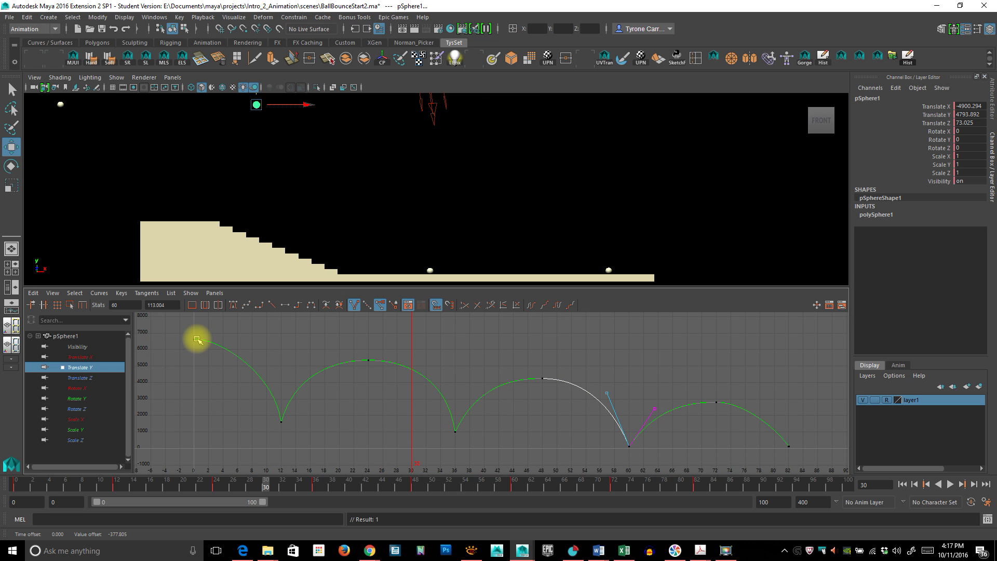
# - Play the bounce from frame 0 and scrub through the timeline to check the ball's motion
pyautogui.click(905, 484)
pyautogui.click(950, 485)
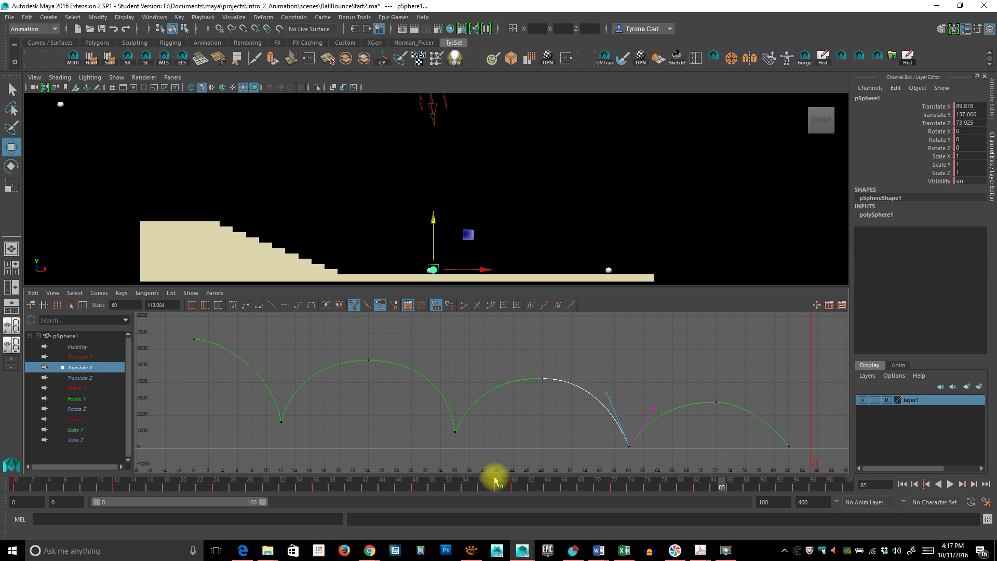
pyautogui.moveTo(494, 483)
pyautogui.mouseDown()
pyautogui.moveTo(334, 483)
pyautogui.moveTo(544, 495)
pyautogui.moveTo(196, 482)
pyautogui.moveTo(541, 503)
pyautogui.moveTo(481, 491)
pyautogui.mouseUp()
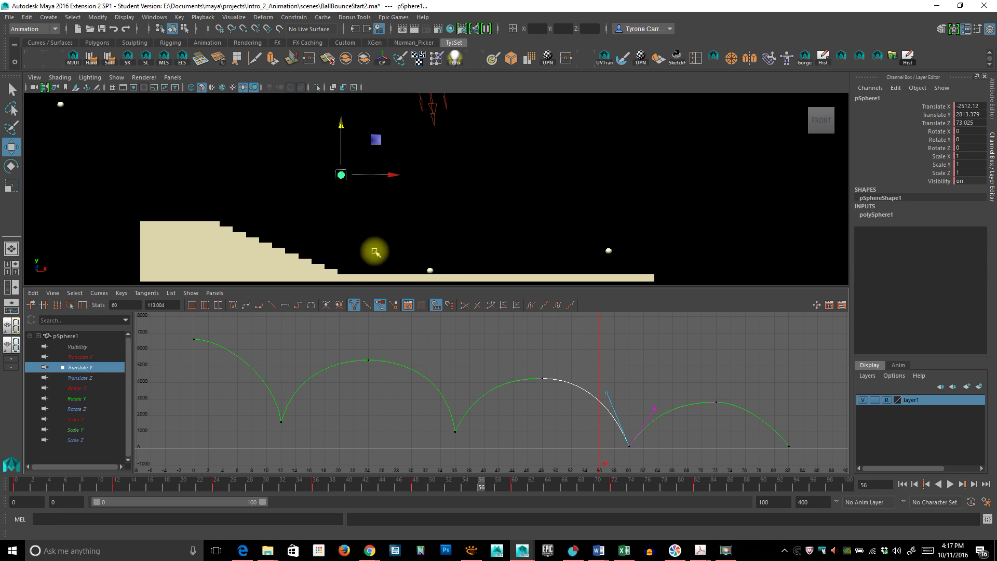
pyautogui.click(7, 487)
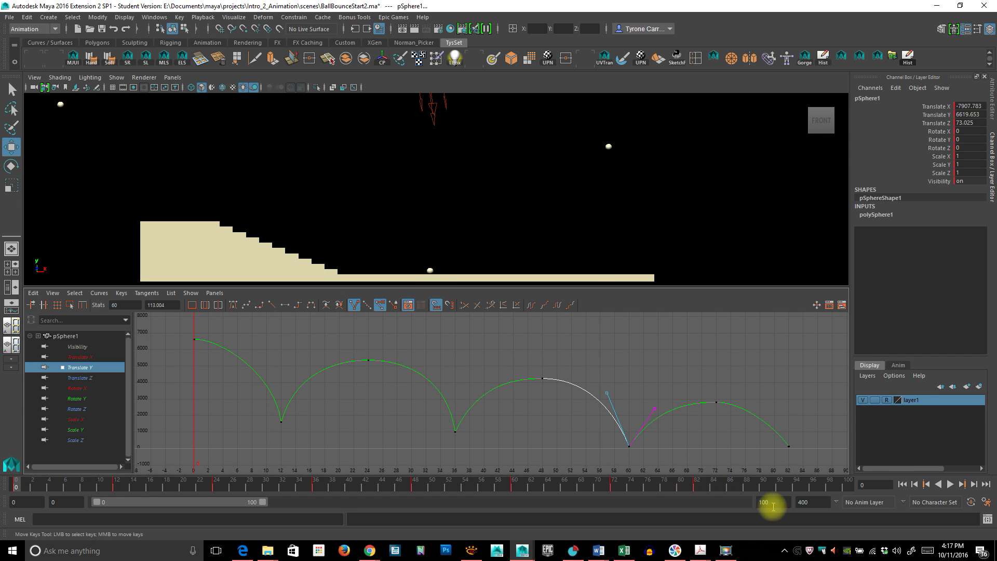
pyautogui.click(952, 486)
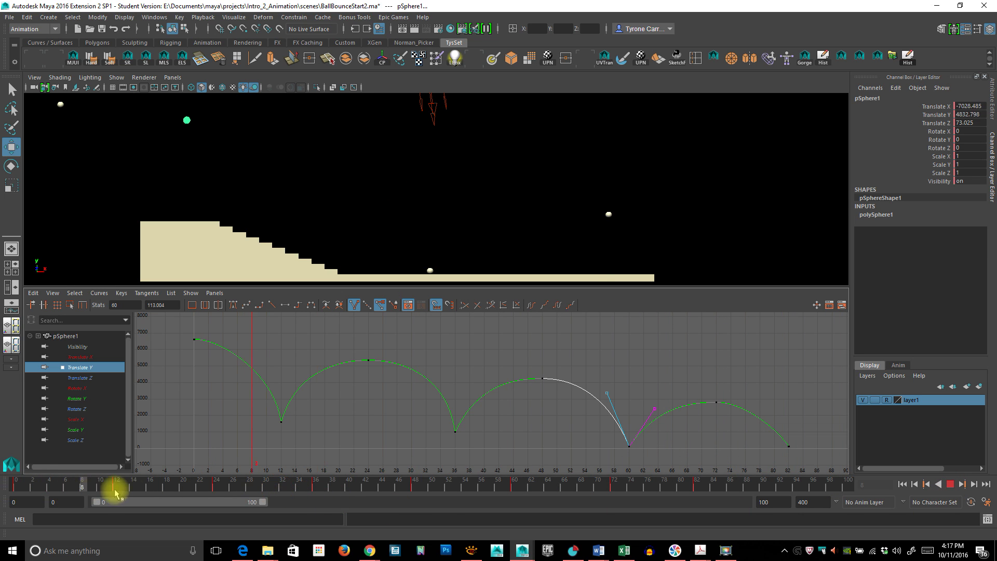
pyautogui.moveTo(115, 493); pyautogui.dragTo(634, 530)
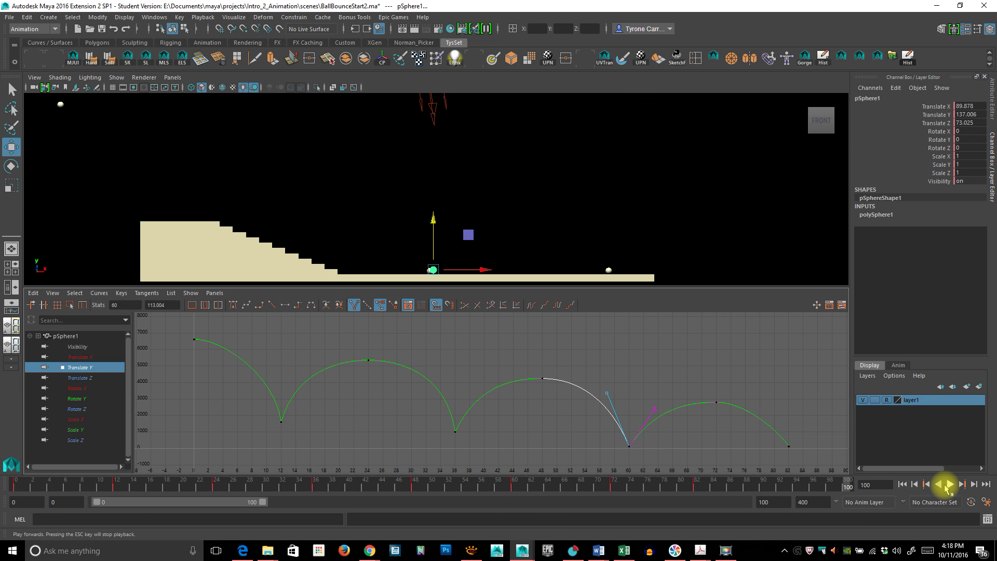
# - Show all of pSphere1's animation curves in the Graph Editor and select every key to examine them together
pyautogui.press('a')
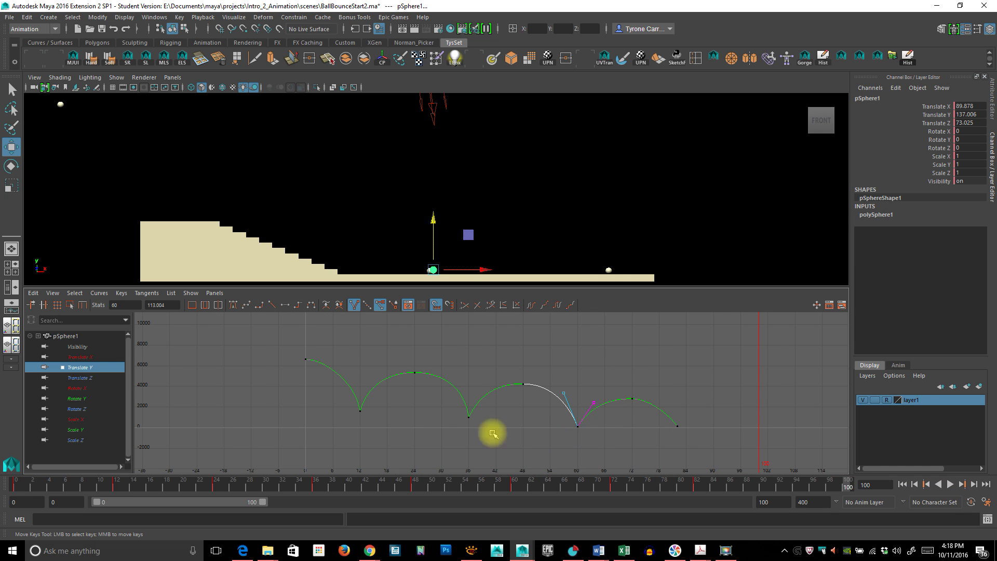
pyautogui.click(65, 336)
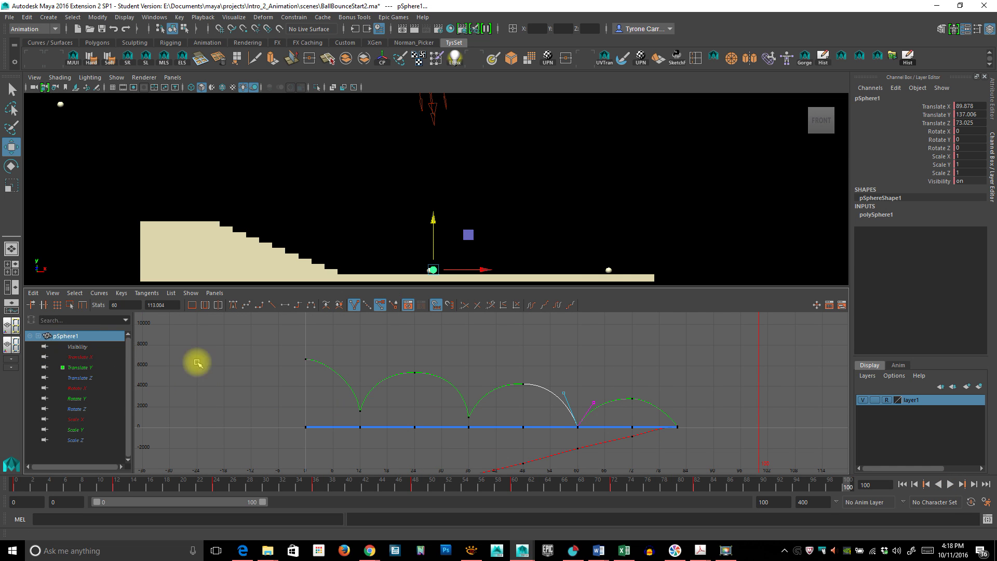
pyautogui.press('a')
pyautogui.moveTo(311, 361); pyautogui.dragTo(662, 462)
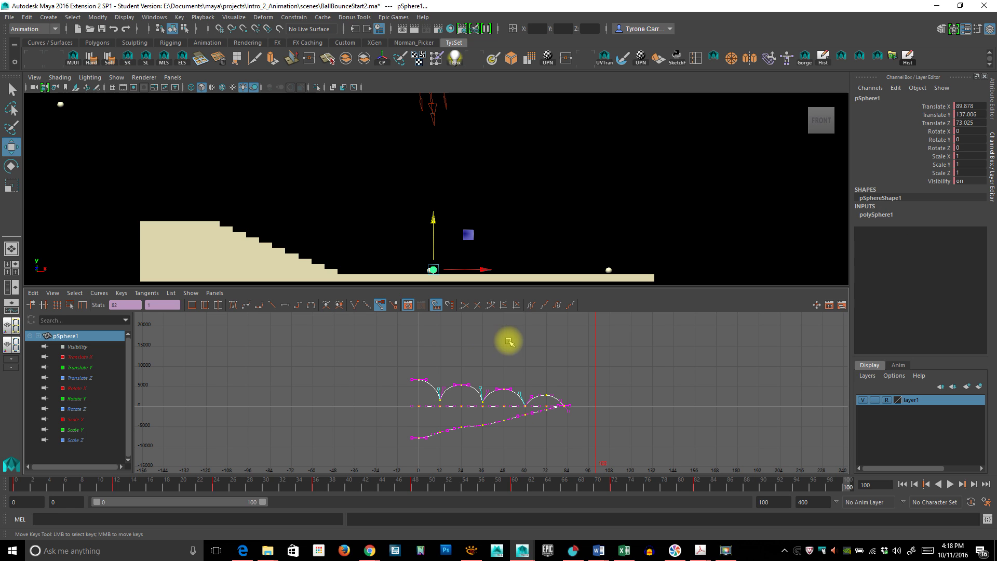
pyautogui.press('f')
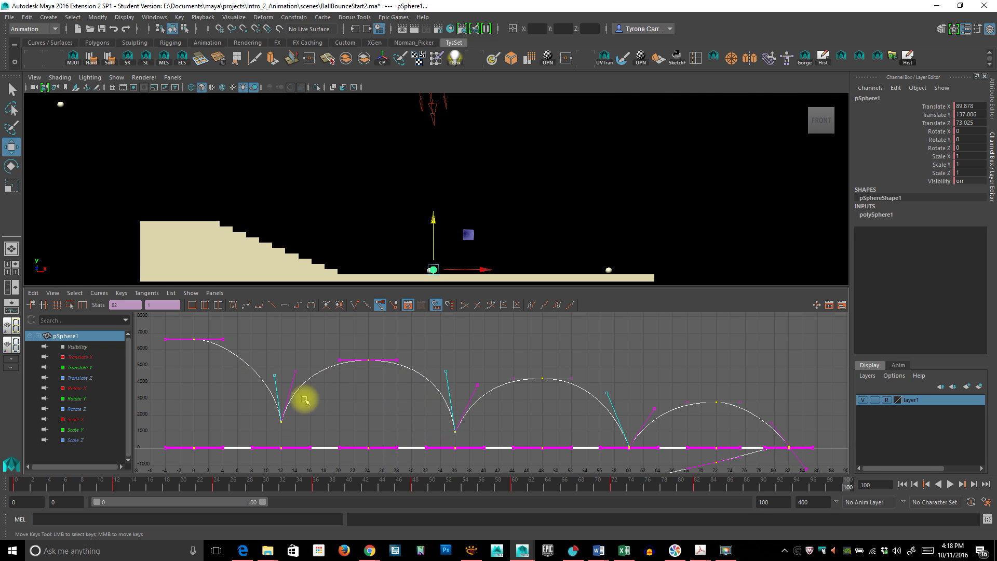
pyautogui.scroll(-3, 490, 395)
pyautogui.scroll(-3, 544, 423)
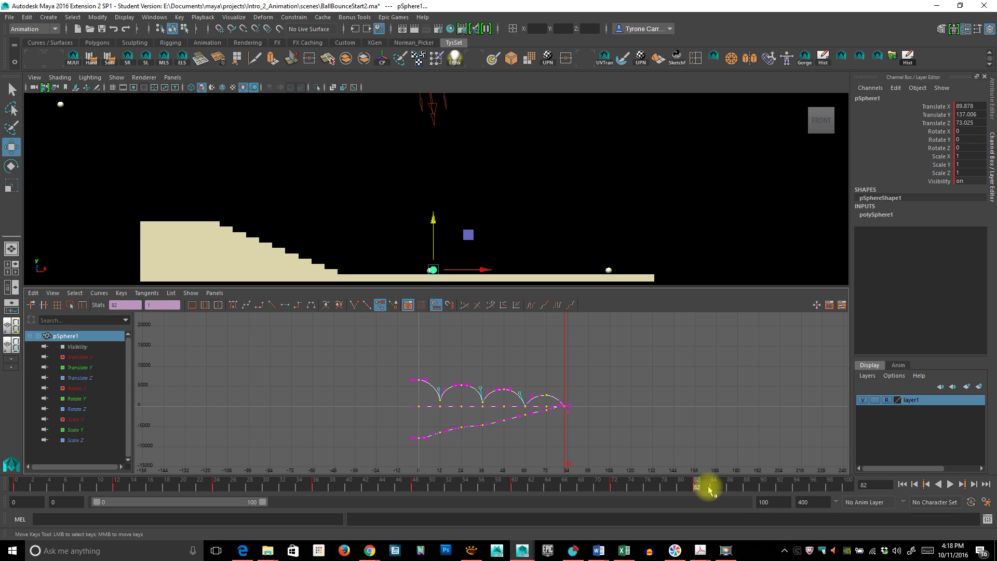
# - Scale the ball's keys from frames 0 to 82 down to end at about frame 71, and deselect the ball
pyautogui.keyDown('shift'); pyautogui.moveTo(709, 491); pyautogui.dragTo(2, 490); pyautogui.keyUp('shift')
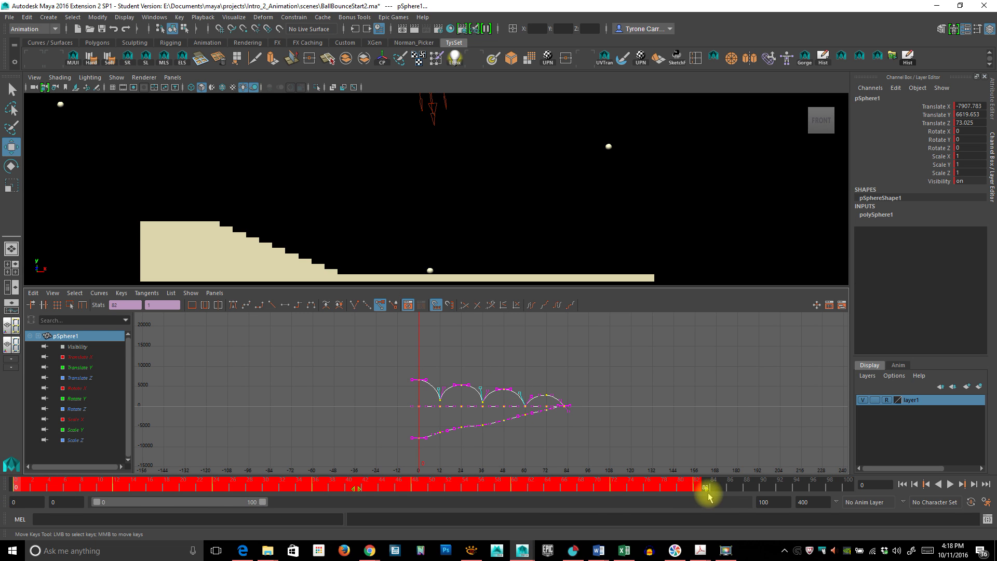
pyautogui.moveTo(709, 492); pyautogui.dragTo(610, 505)
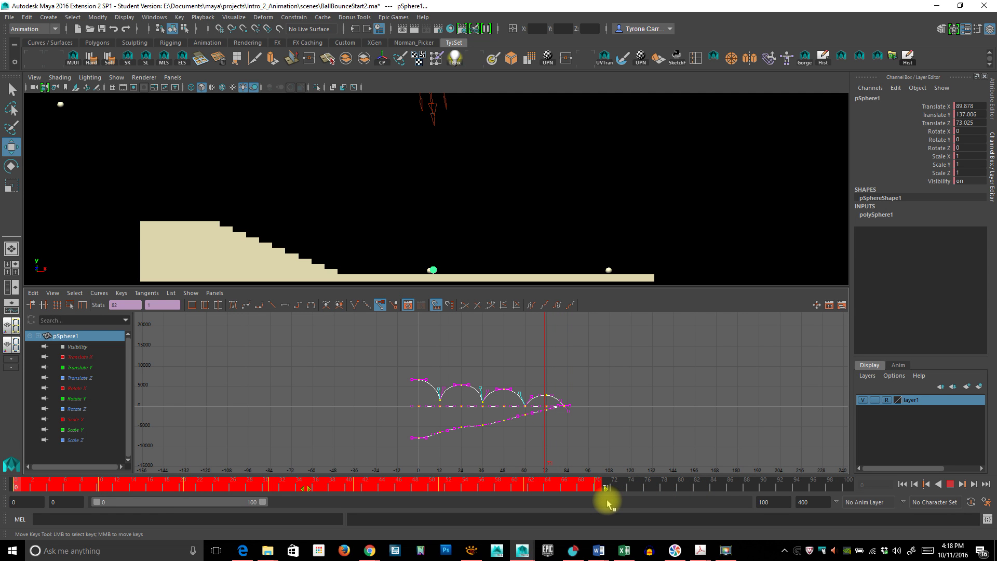
pyautogui.click(634, 202)
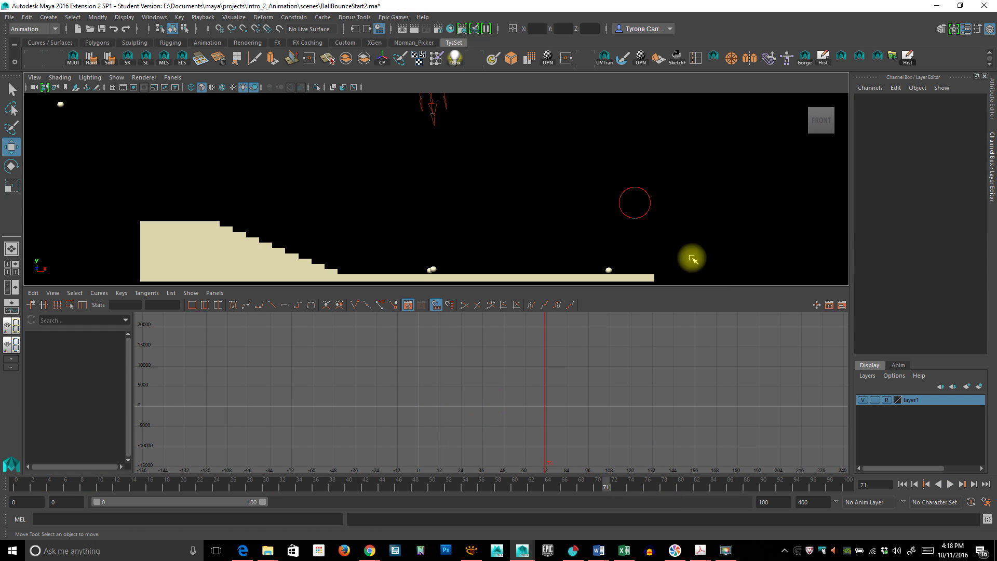
# - Play the retimed animation from the first frame to check the faster bounce
pyautogui.click(903, 484)
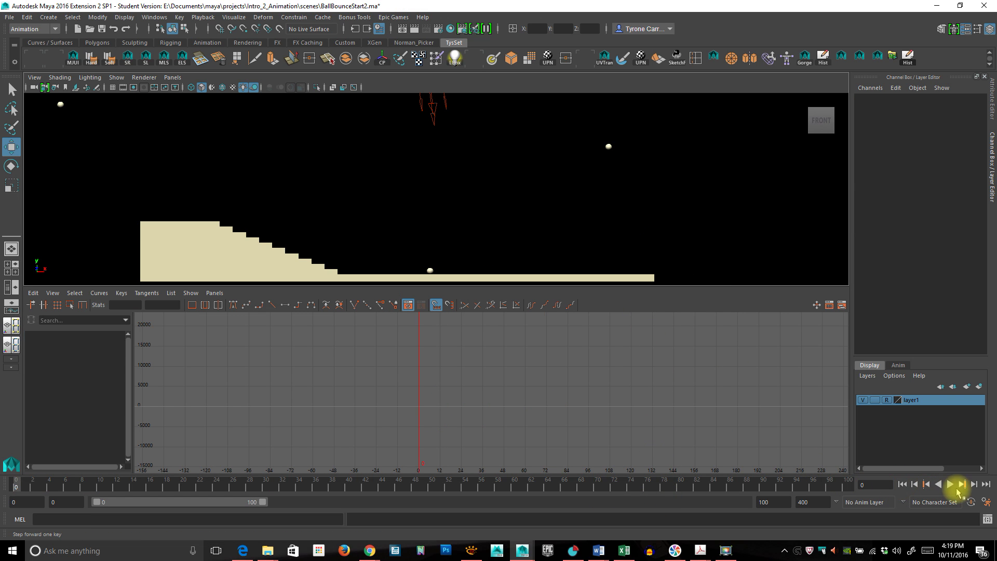
pyautogui.click(951, 484)
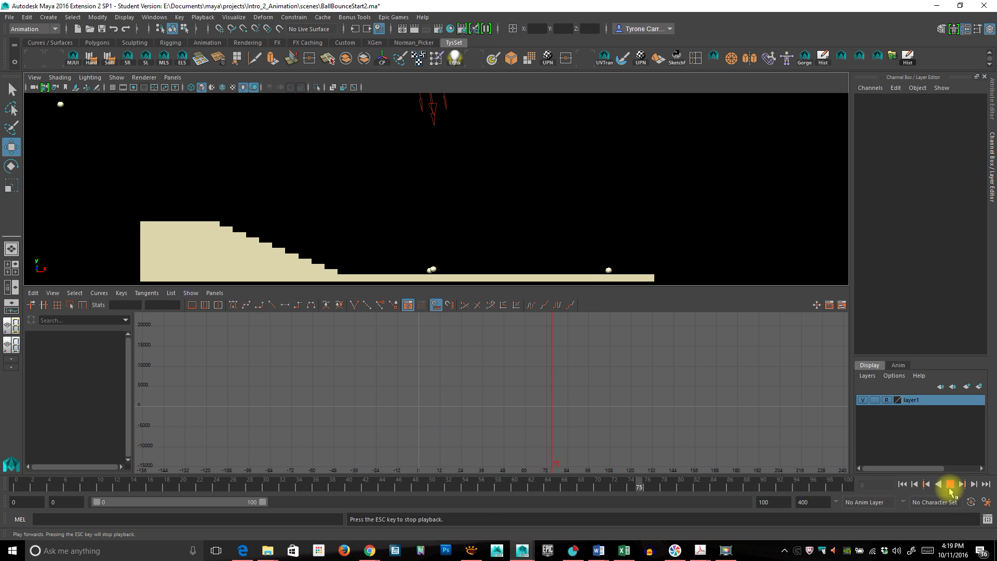
pyautogui.click(951, 484)
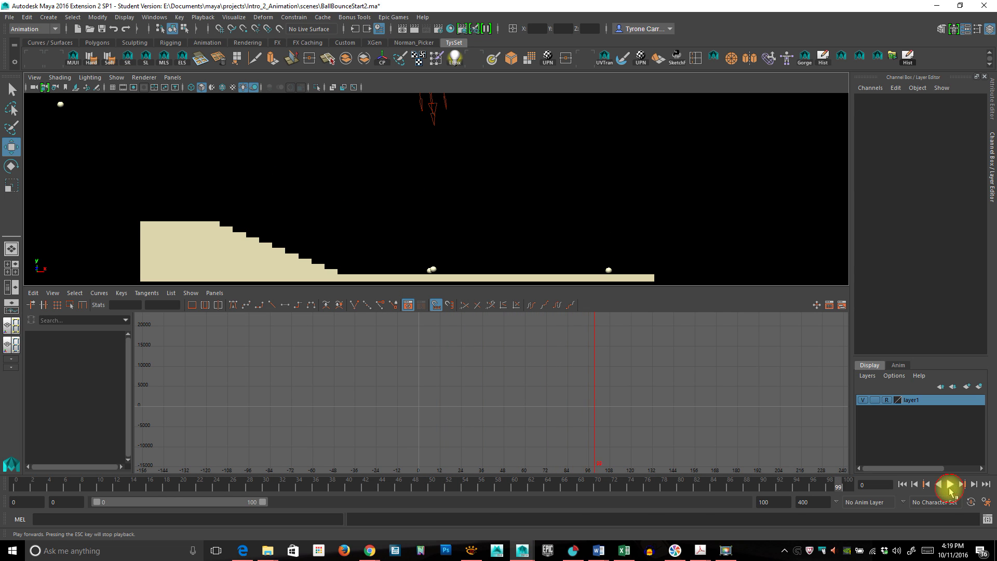
# - Playblast the animation and copy the output path of the BallBounceStart2.mov movie
pyautogui.rightClick(593, 487)
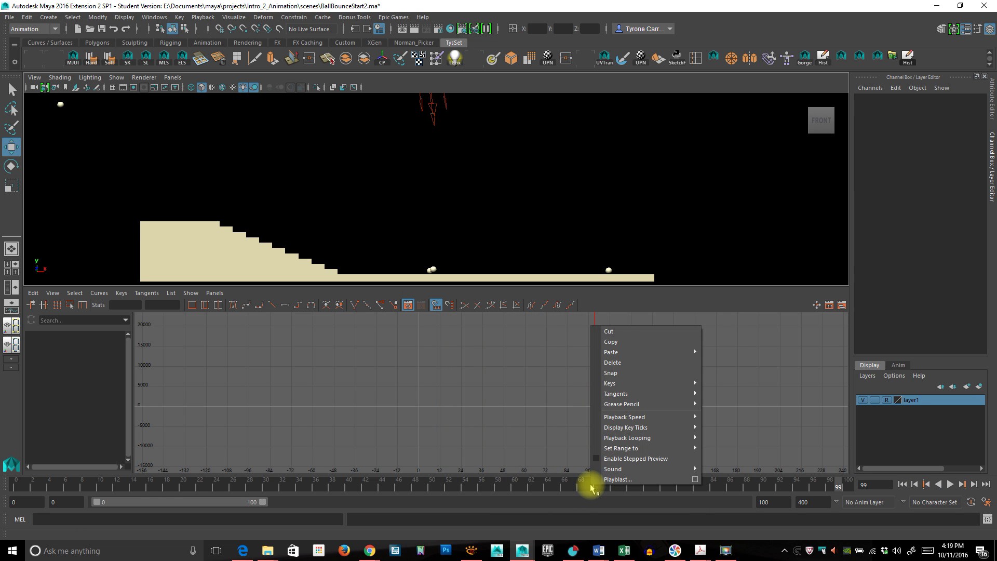
pyautogui.click(633, 480)
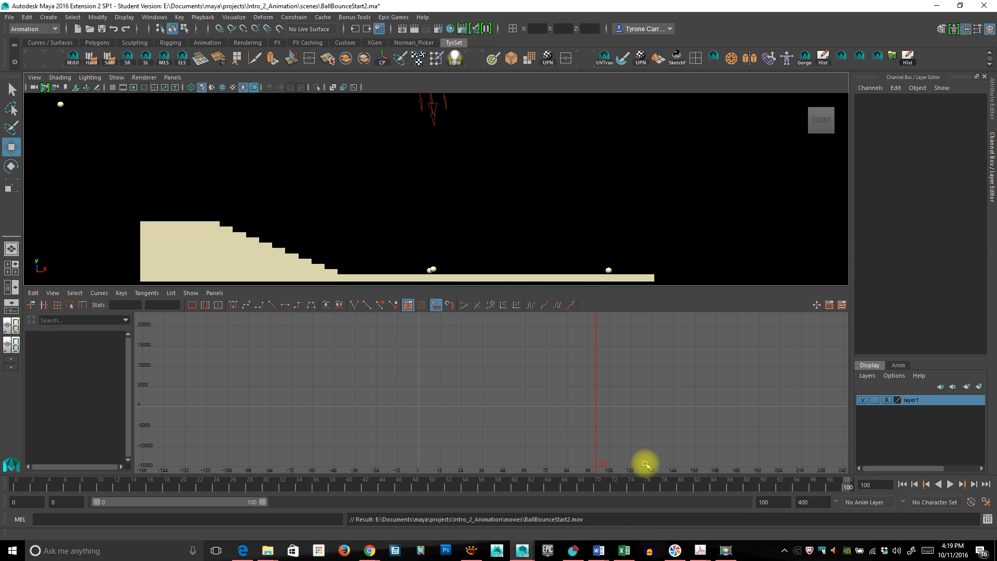
pyautogui.moveTo(603, 520); pyautogui.dragTo(382, 532)
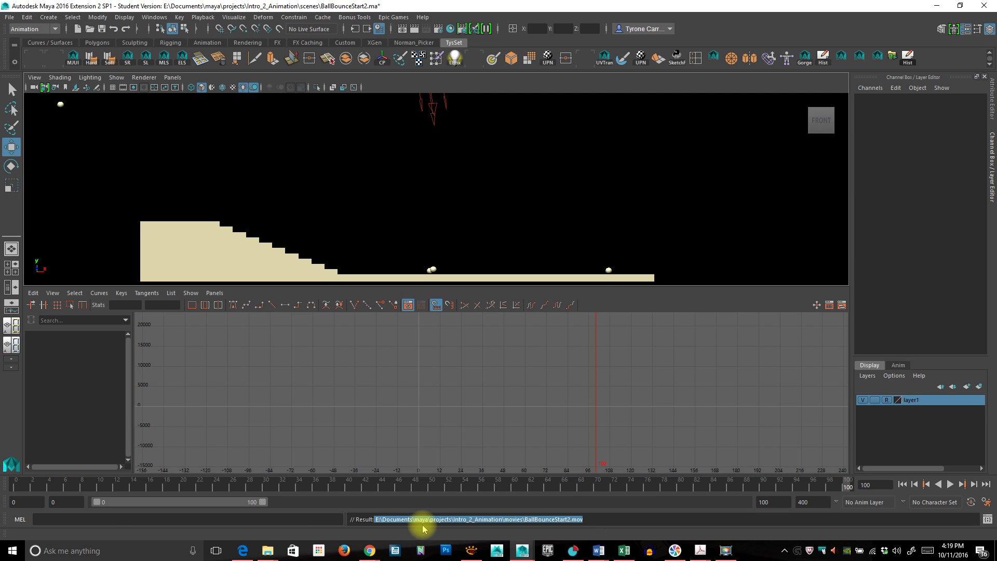
pyautogui.hotkey('ctrl', 'c')
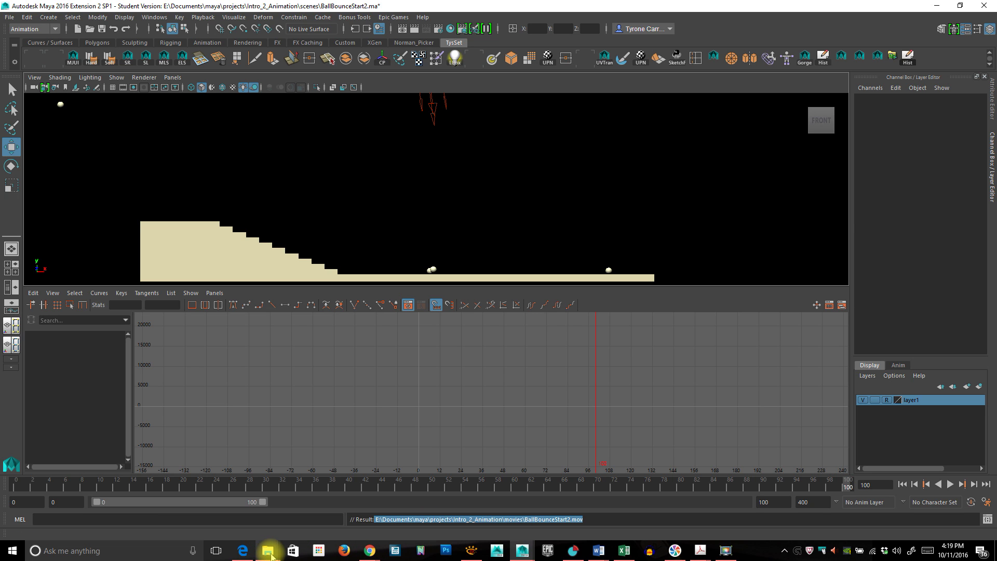
# - Switch to the Dropbox File Explorer window and open BallBounceStart2.mov from the copied path
pyautogui.moveTo(271, 554)
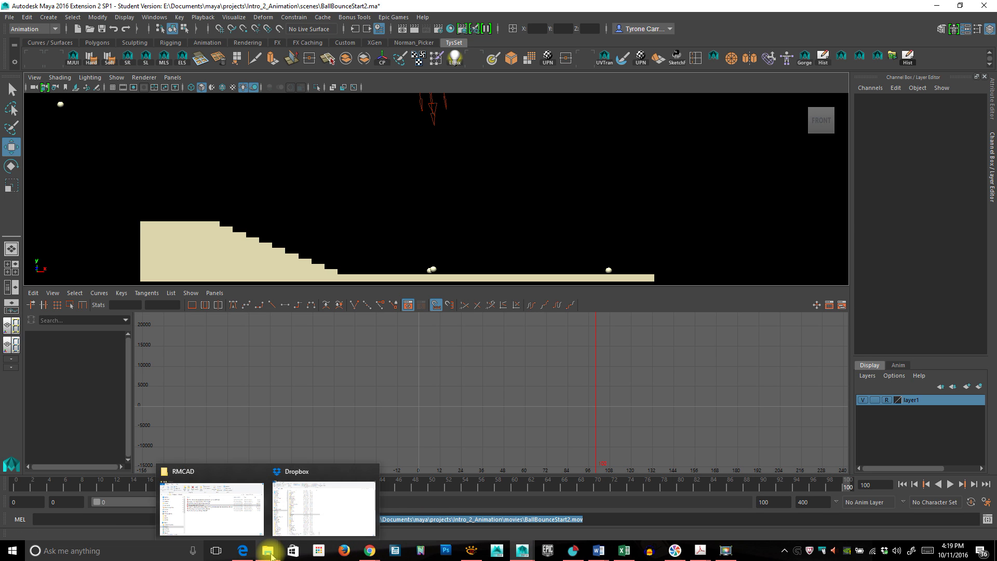
pyautogui.click(318, 470)
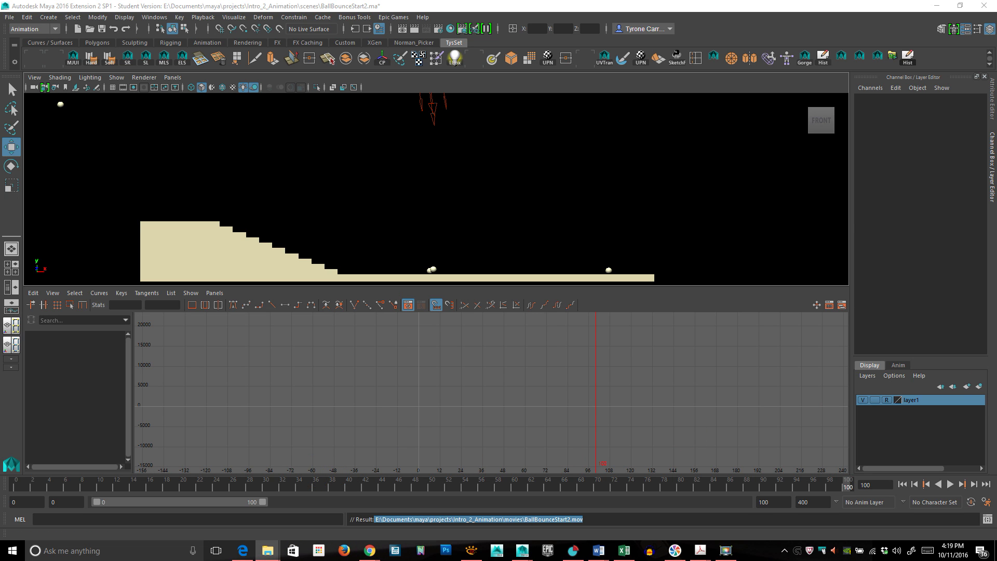
pyautogui.hotkey('ctrl', 'v')
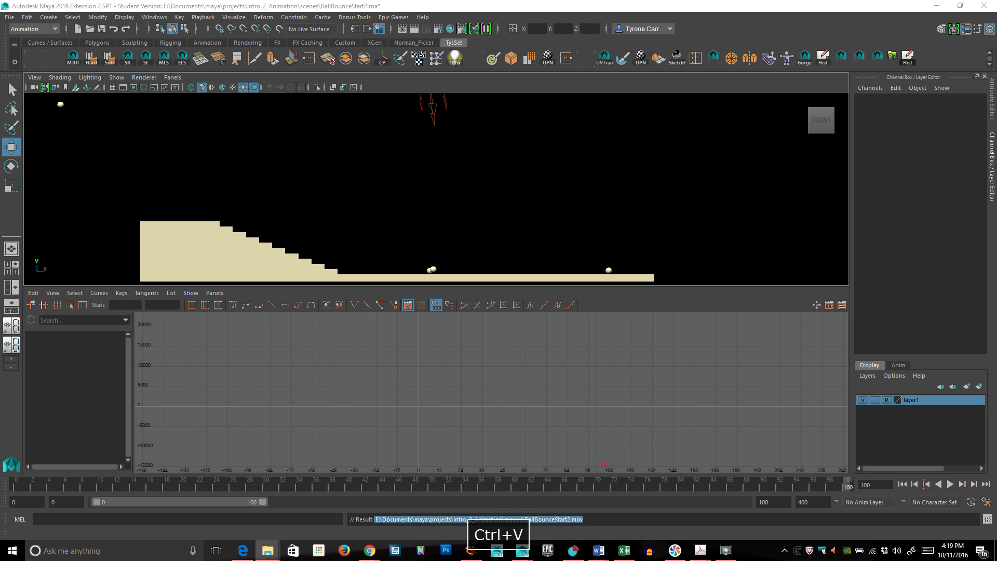
pyautogui.press('Return')
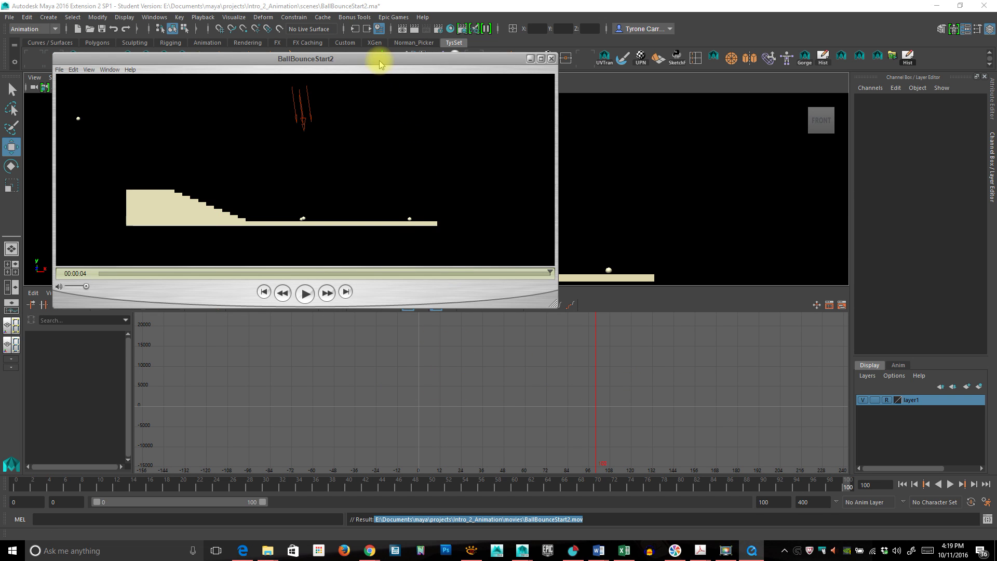
# - Enlarge the movie player window and reposition it so the whole playblast fits on screen
pyautogui.moveTo(381, 58); pyautogui.dragTo(480, 58)
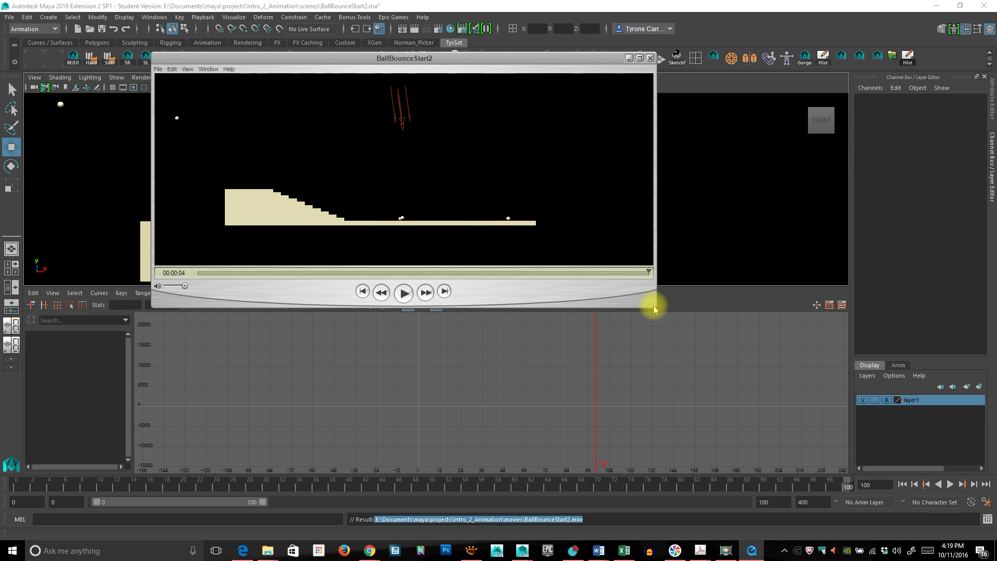
pyautogui.moveTo(650, 306); pyautogui.dragTo(994, 434)
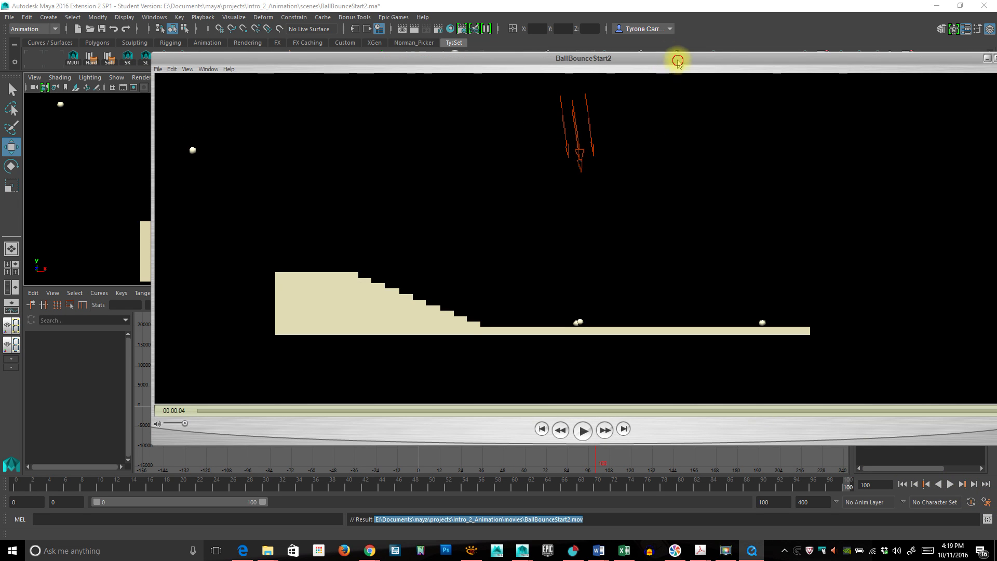
pyautogui.moveTo(679, 57); pyautogui.dragTo(590, 48)
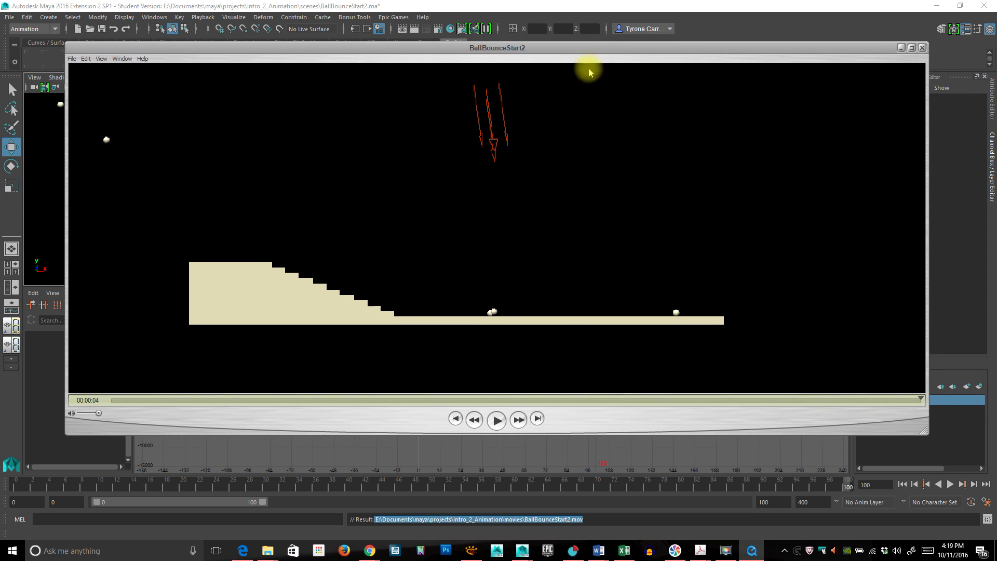
# - Play the BallBounceStart2 playblast movie and close the player
pyautogui.click(502, 422)
pyautogui.click(923, 47)
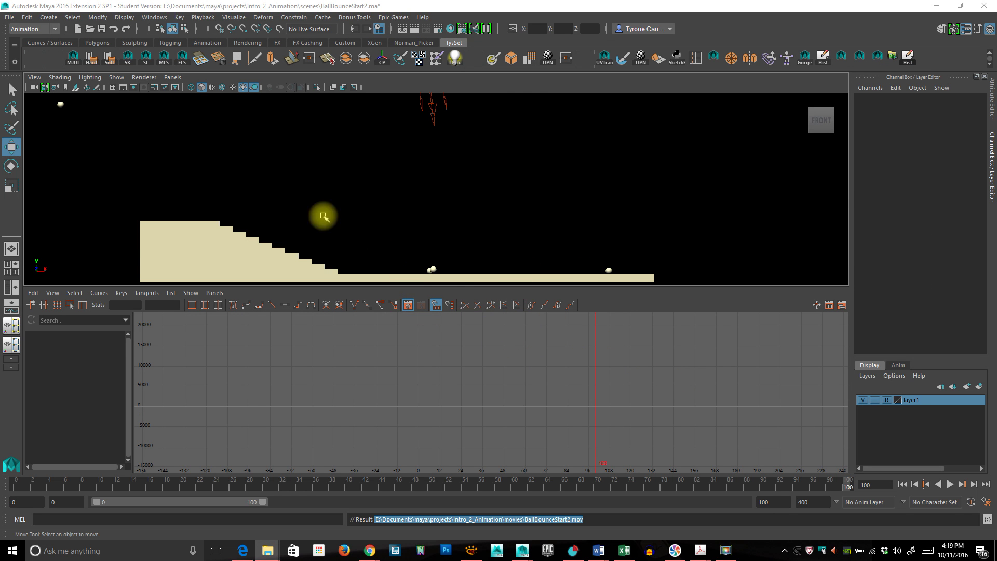
# - Play the ball animation in the front viewport from around frame 13 and stop it
pyautogui.click(126, 488)
pyautogui.hotkey('alt', 'v')
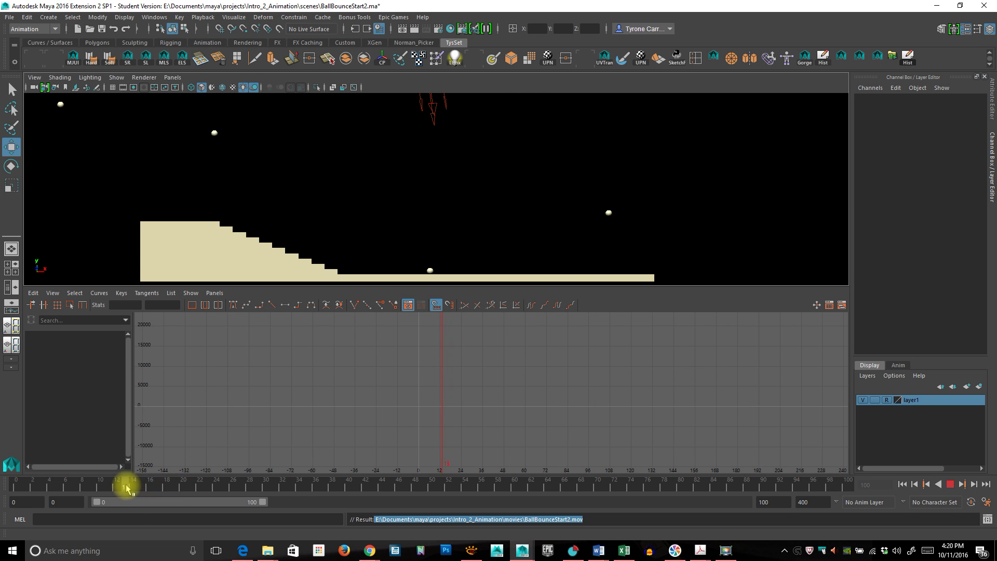
pyautogui.hotkey('alt', 'v')
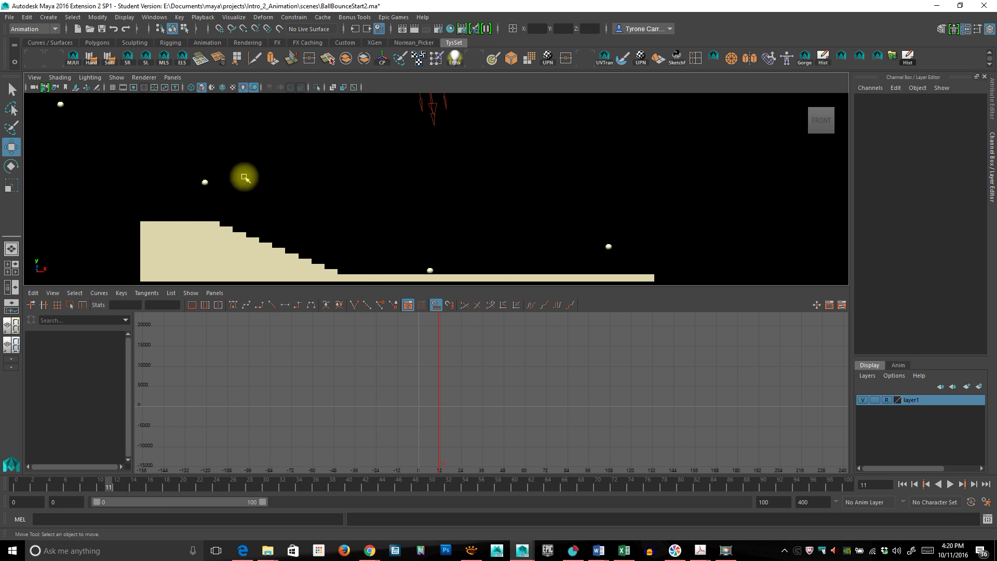
# - Select the bouncing ball above the stairs and snap its key near frame 10 to a whole frame
pyautogui.moveTo(163, 161); pyautogui.dragTo(240, 197)
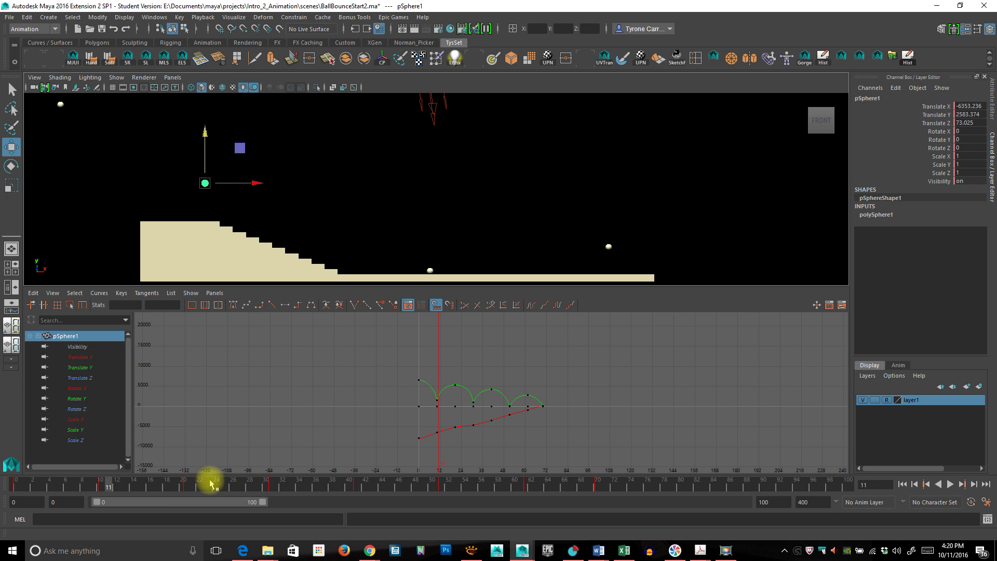
pyautogui.moveTo(85, 488); pyautogui.dragTo(188, 488)
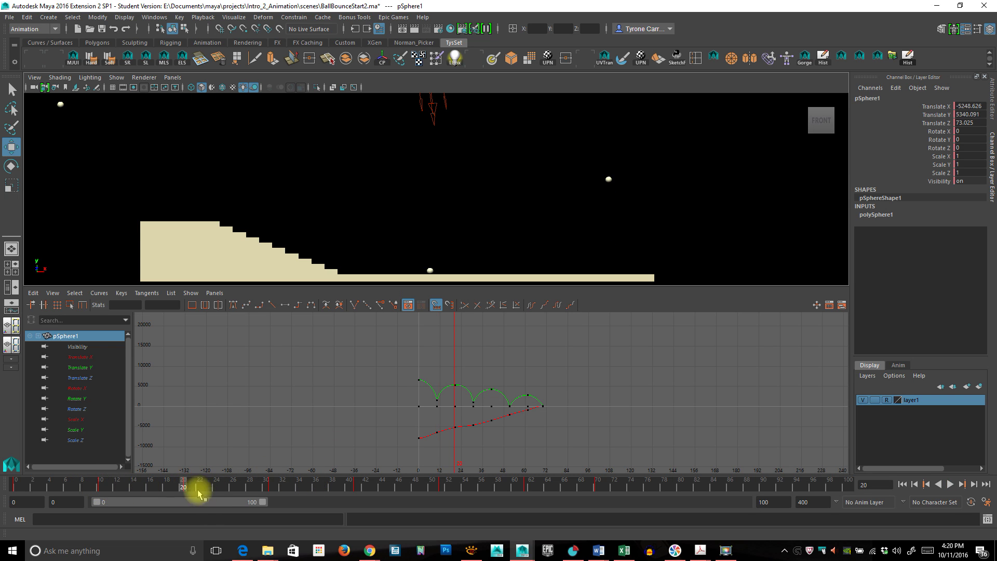
pyautogui.click(927, 484)
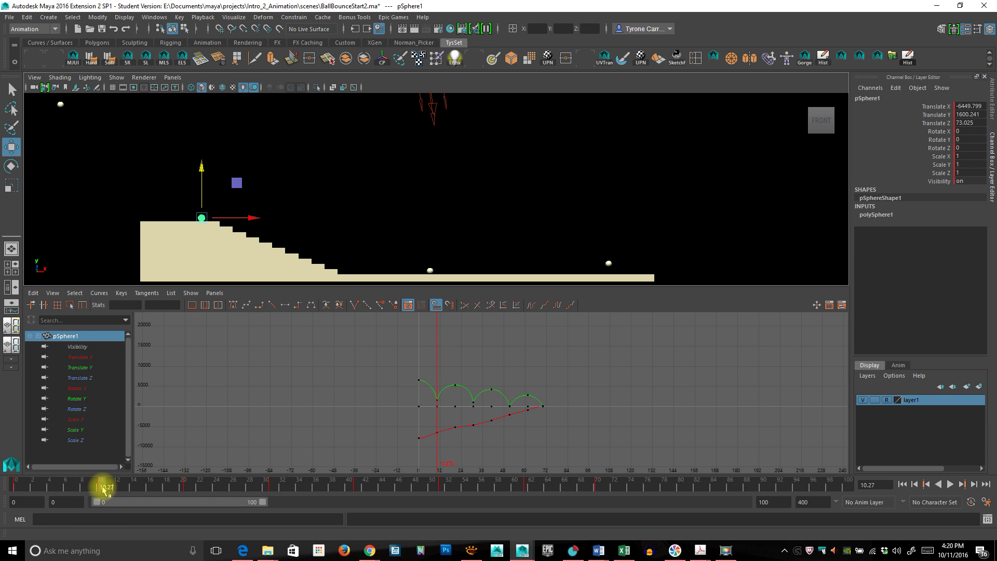
pyautogui.keyDown('shift'); pyautogui.click(102, 489); pyautogui.keyUp('shift')
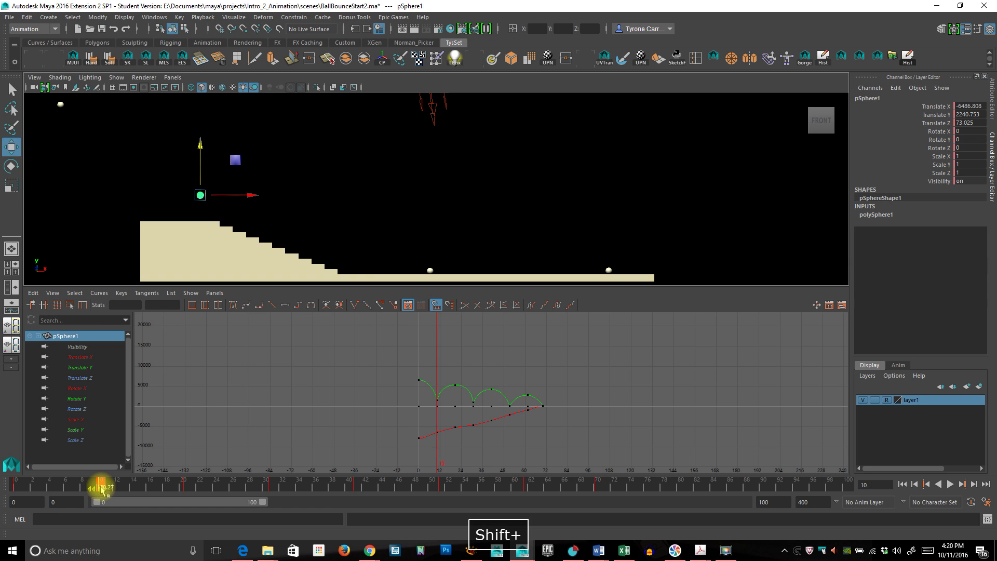
pyautogui.rightClick(102, 488)
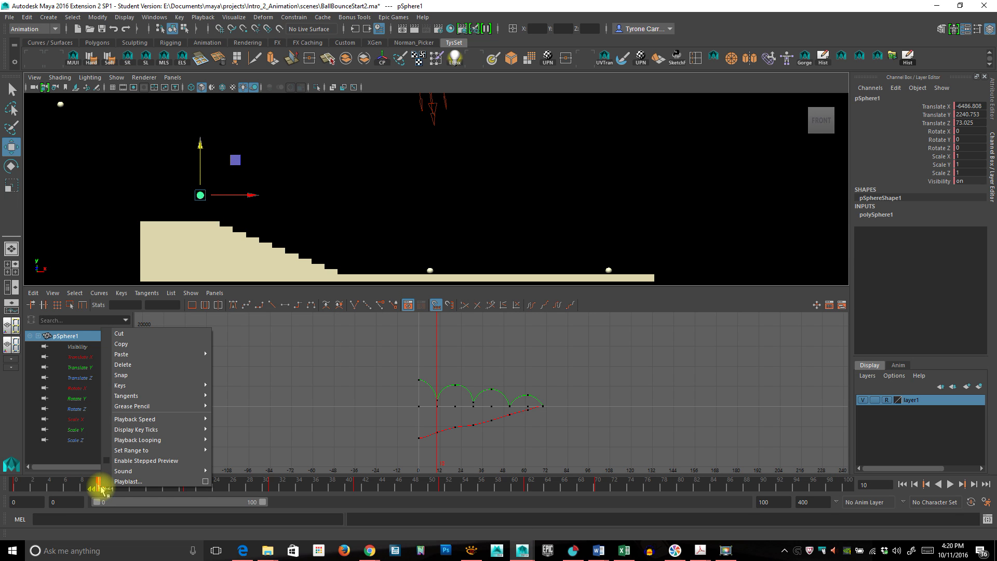
pyautogui.click(139, 376)
# - Snap the ball's remaining keys in the frame 18 to 72 range to whole frames
pyautogui.moveTo(169, 483); pyautogui.dragTo(594, 485)
pyautogui.rightClick(595, 485)
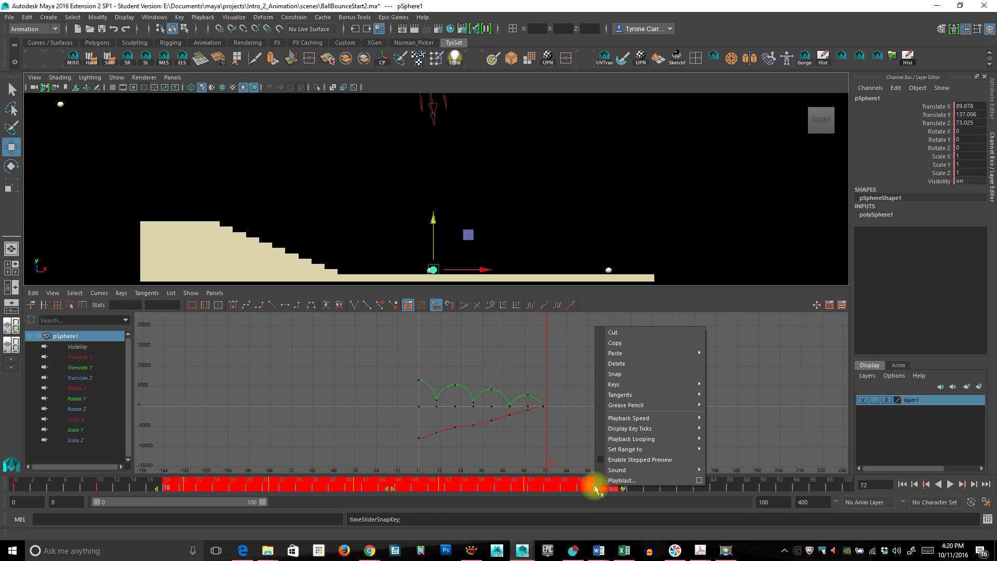
pyautogui.click(630, 375)
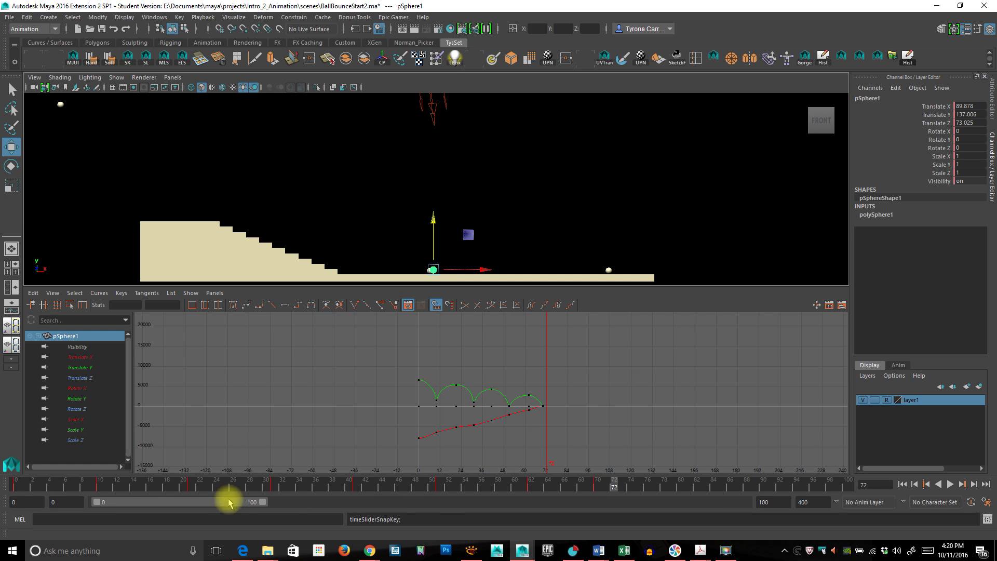
# - Step through the ball's keys from frame 21 to 70 and back to 51 to check their timing and contacts
pyautogui.click(191, 488)
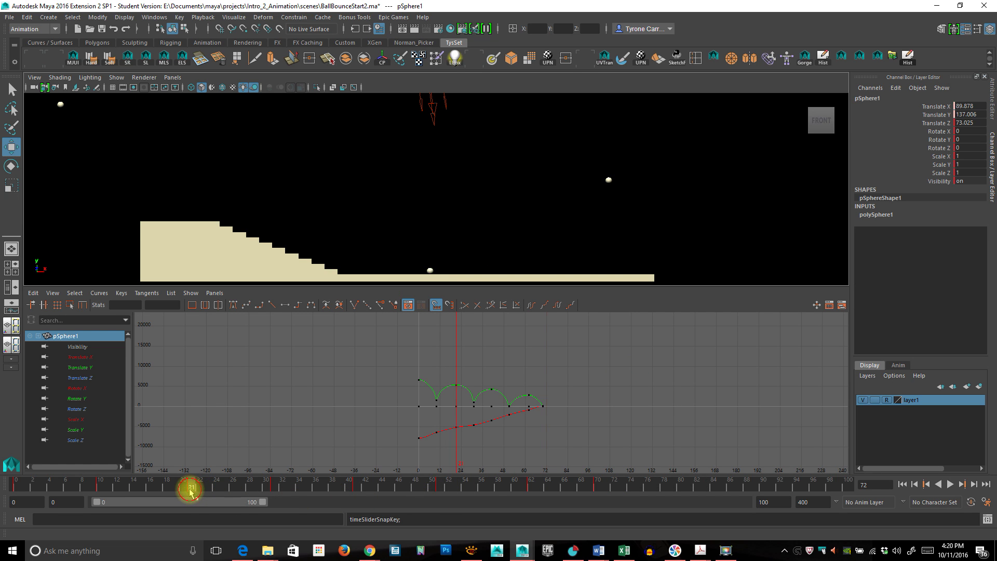
pyautogui.click(274, 486)
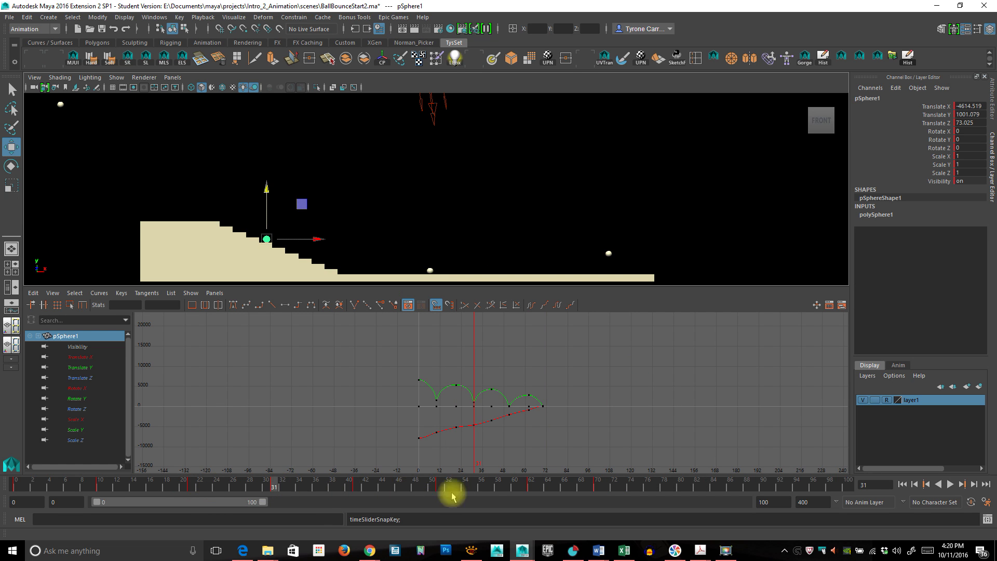
pyautogui.click(962, 484)
pyautogui.click(962, 484)
pyautogui.click(962, 484)
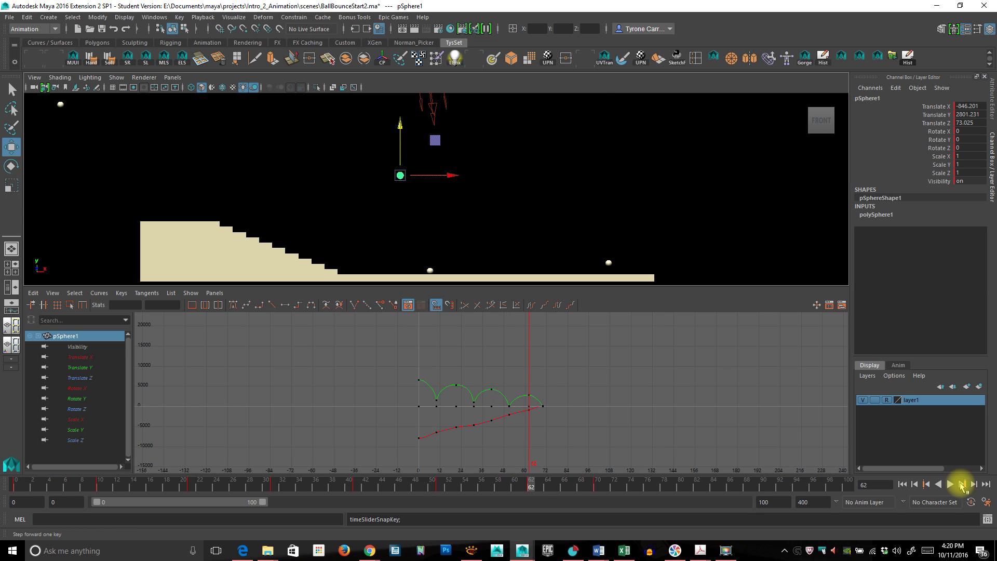
pyautogui.click(962, 484)
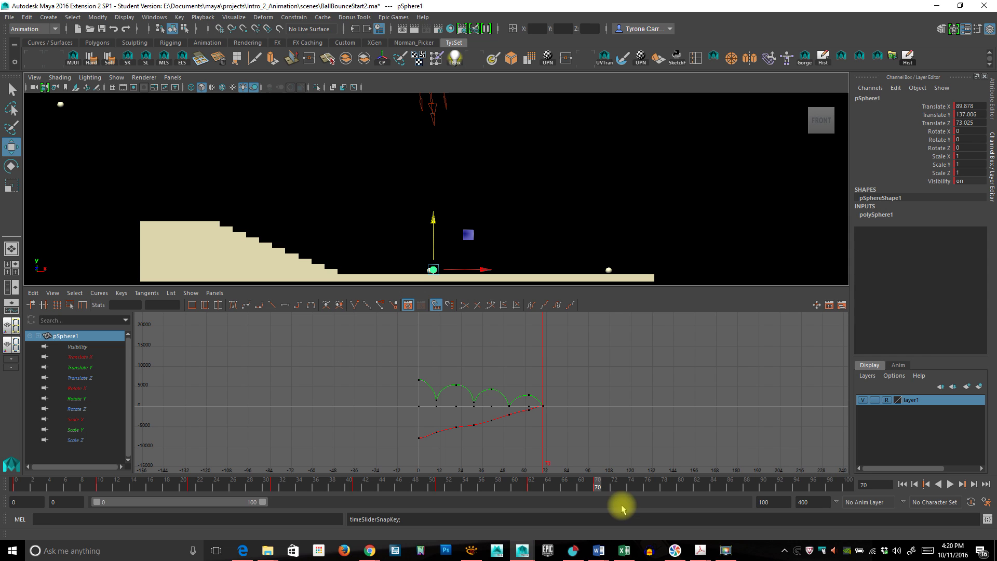
pyautogui.click(441, 487)
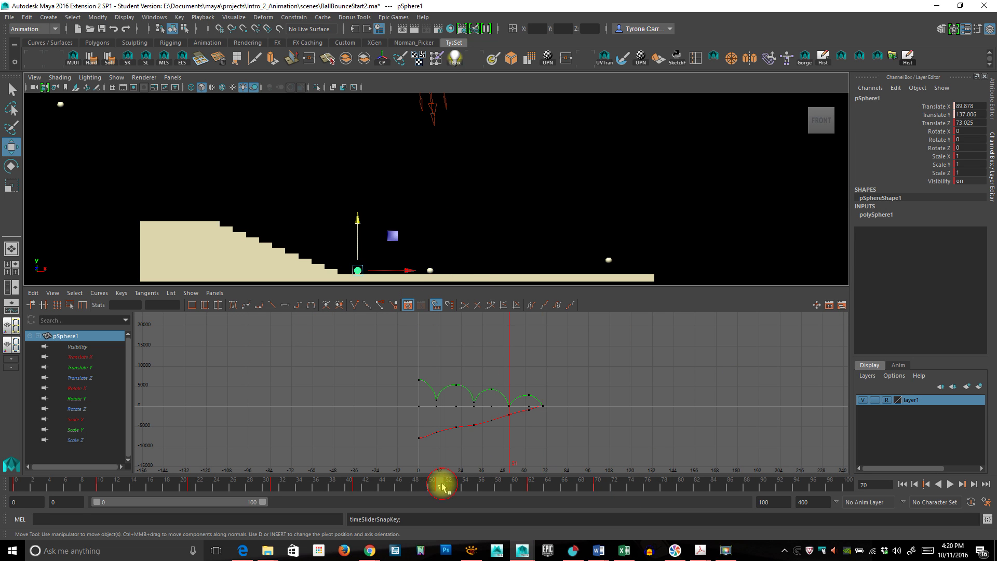
pyautogui.moveTo(443, 487)
pyautogui.mouseDown()
pyautogui.moveTo(450, 485)
pyautogui.moveTo(440, 489)
pyautogui.mouseUp()
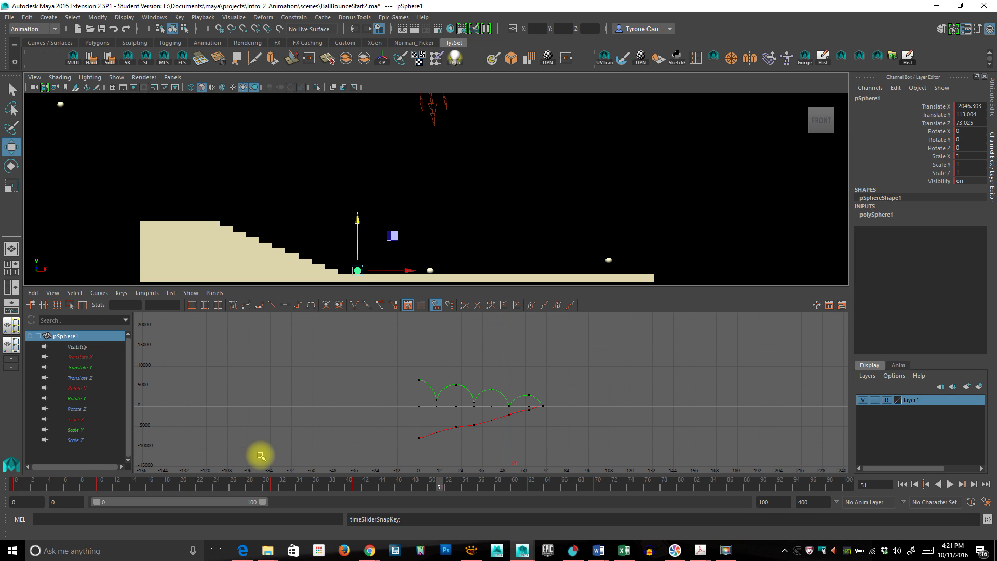
# - Snap the ball's keys across the frame 5 to 73 range to whole frames
pyautogui.moveTo(55, 485); pyautogui.dragTo(601, 492)
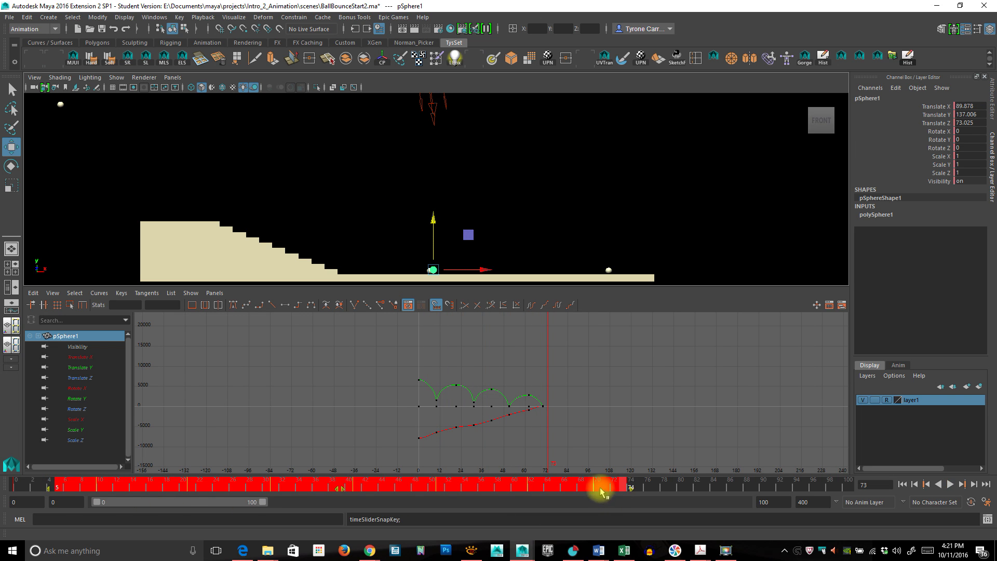
pyautogui.rightClick(570, 488)
pyautogui.click(623, 372)
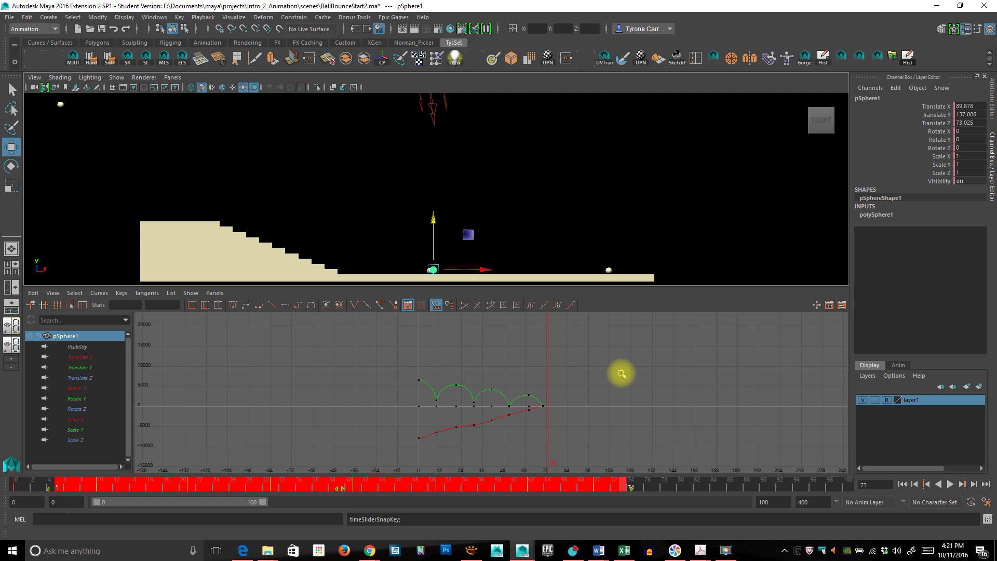
# - Check the snapped keys backward from frame 70 and return to frame 0
pyautogui.moveTo(652, 484)
pyautogui.mouseDown()
pyautogui.moveTo(661, 485)
pyautogui.moveTo(597, 488)
pyautogui.mouseUp()
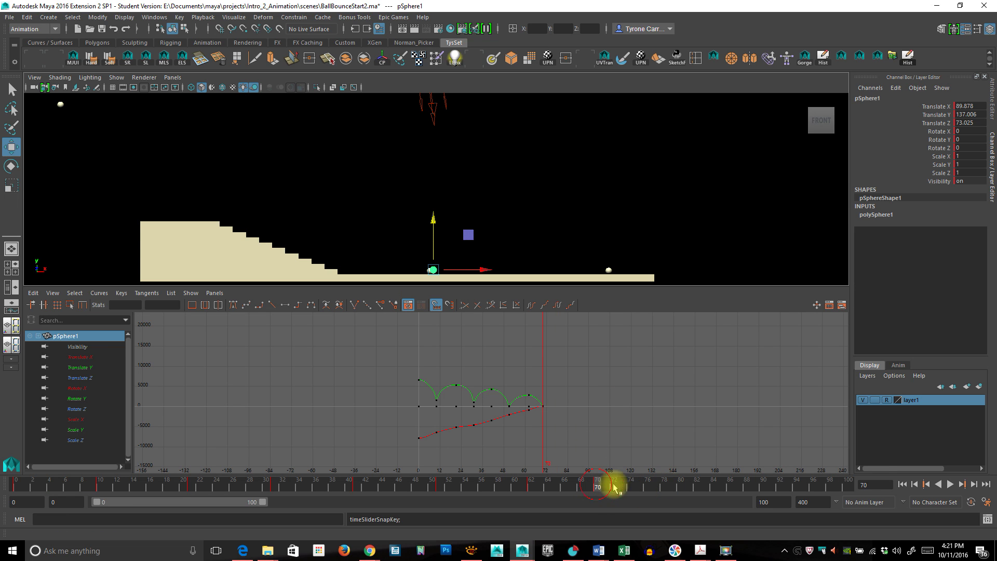
pyautogui.click(927, 484)
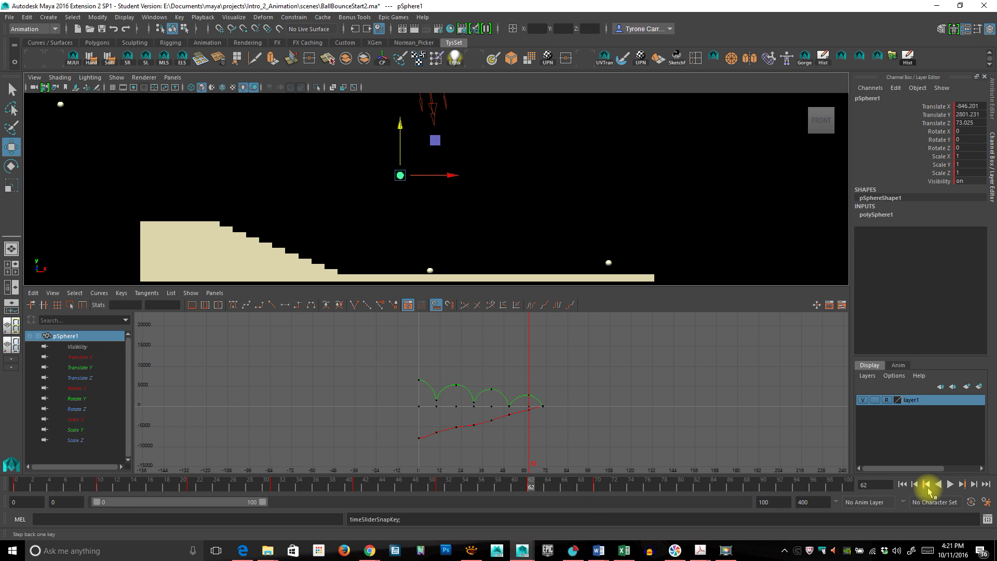
pyautogui.click(929, 488)
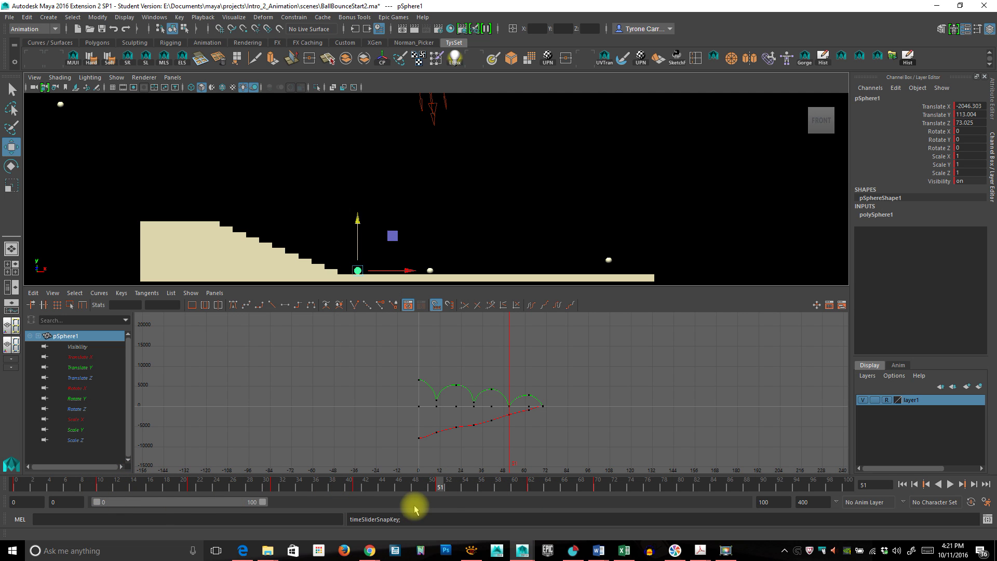
pyautogui.click(359, 488)
pyautogui.click(12, 486)
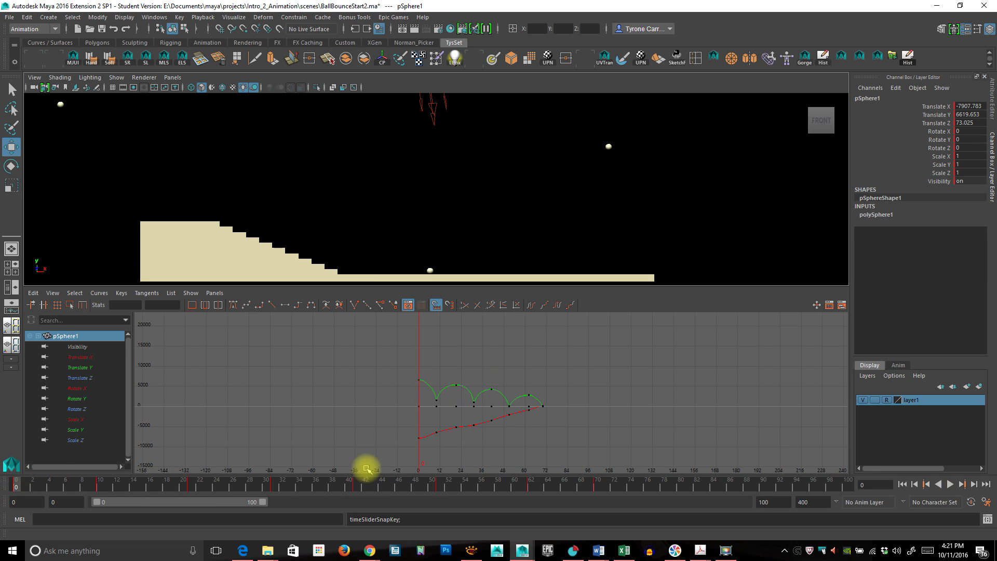
# - Play the snapped animation from frame 0 and replay it from mid-timeline to review the bounces
pyautogui.click(950, 484)
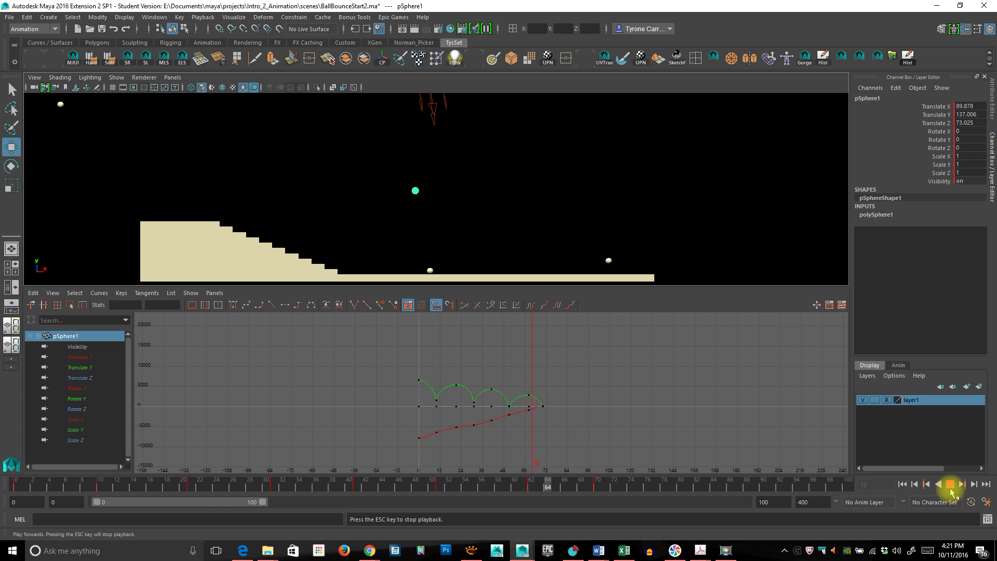
pyautogui.click(950, 484)
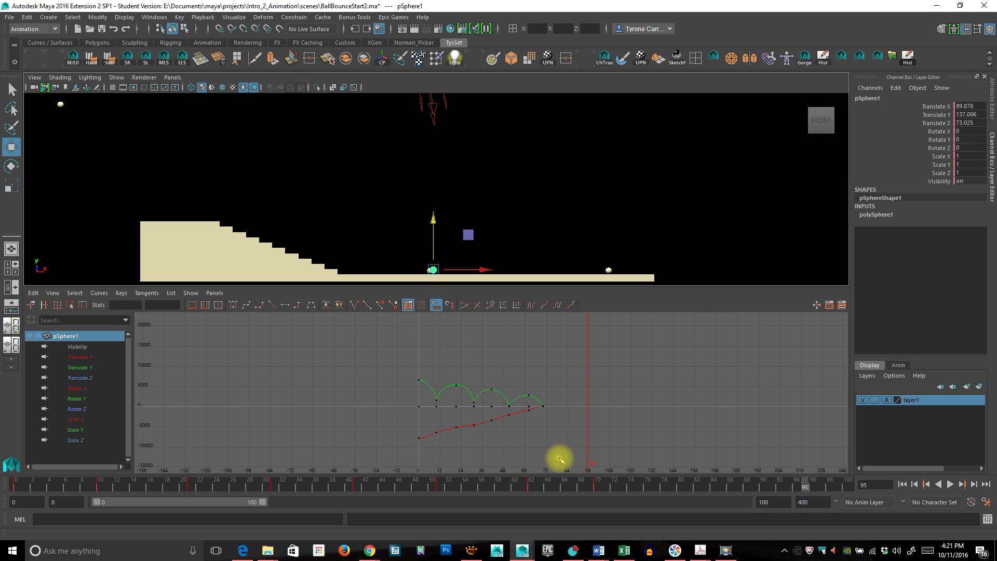
pyautogui.click(434, 486)
pyautogui.hotkey('alt', 'v')
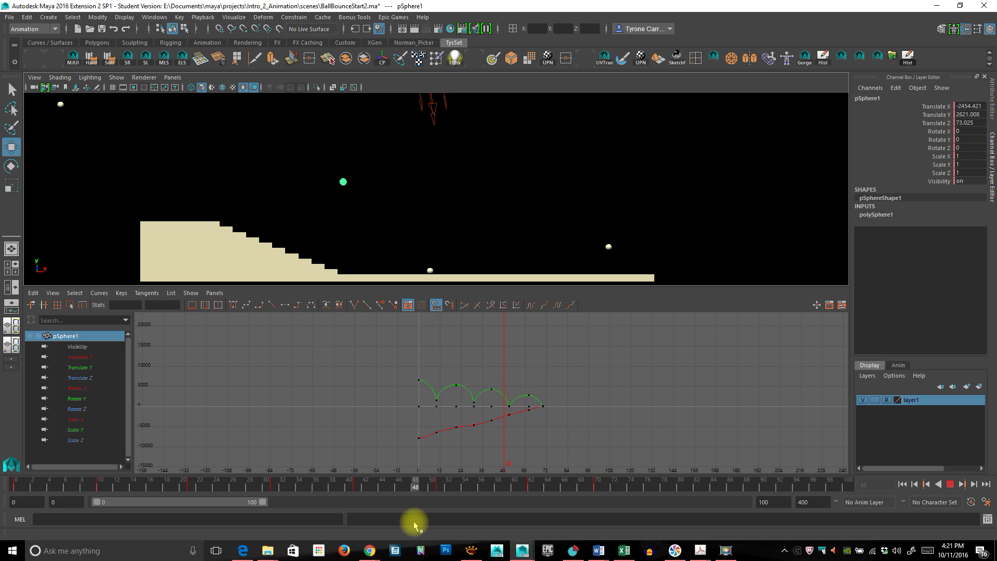
pyautogui.hotkey('alt', 'v')
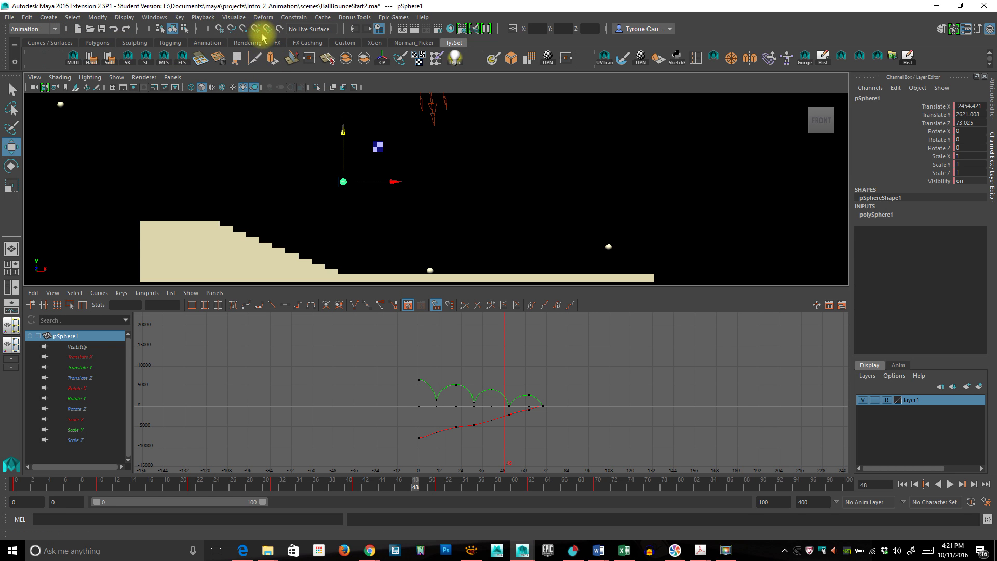
# - Create an editable motion trail for the ball, show it in a maximized front view, and go to frame 13
pyautogui.click(235, 17)
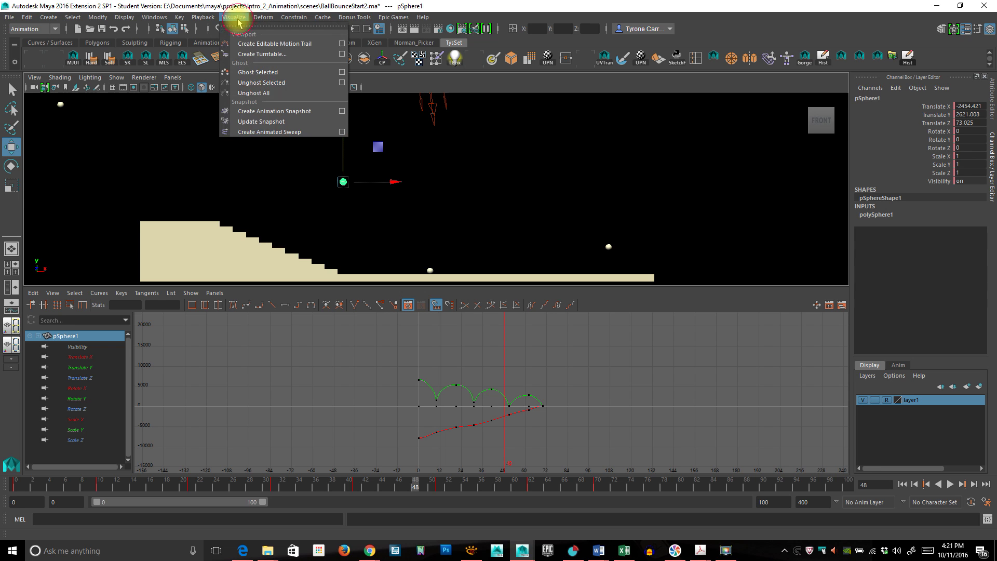
pyautogui.click(306, 43)
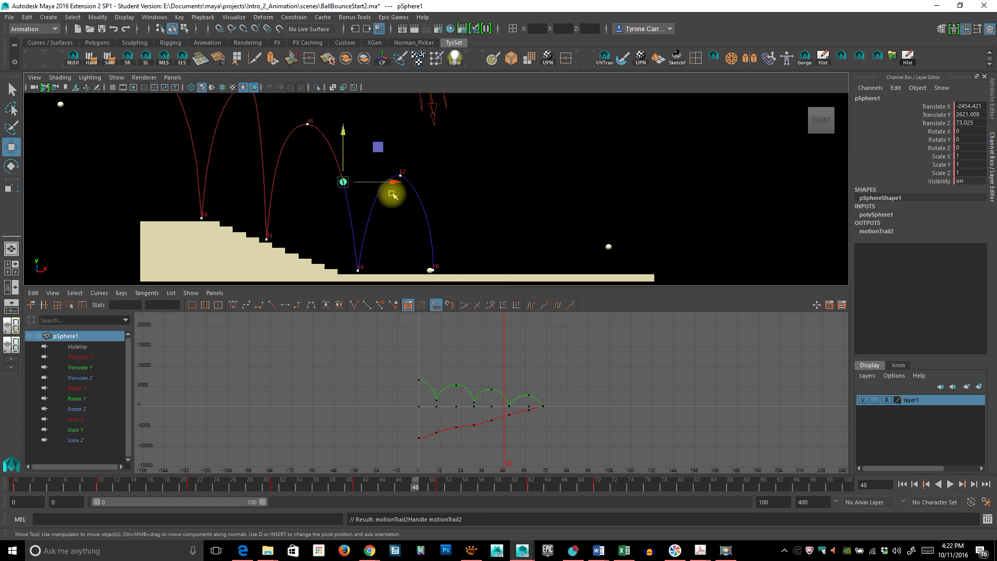
pyautogui.press('space')
pyautogui.keyDown('alt'); pyautogui.moveTo(289, 290); pyautogui.dragTo(562, 410, button='right'); pyautogui.keyUp('alt')
pyautogui.keyDown('alt'); pyautogui.moveTo(562, 409); pyautogui.dragTo(540, 421, button='middle'); pyautogui.keyUp('alt')
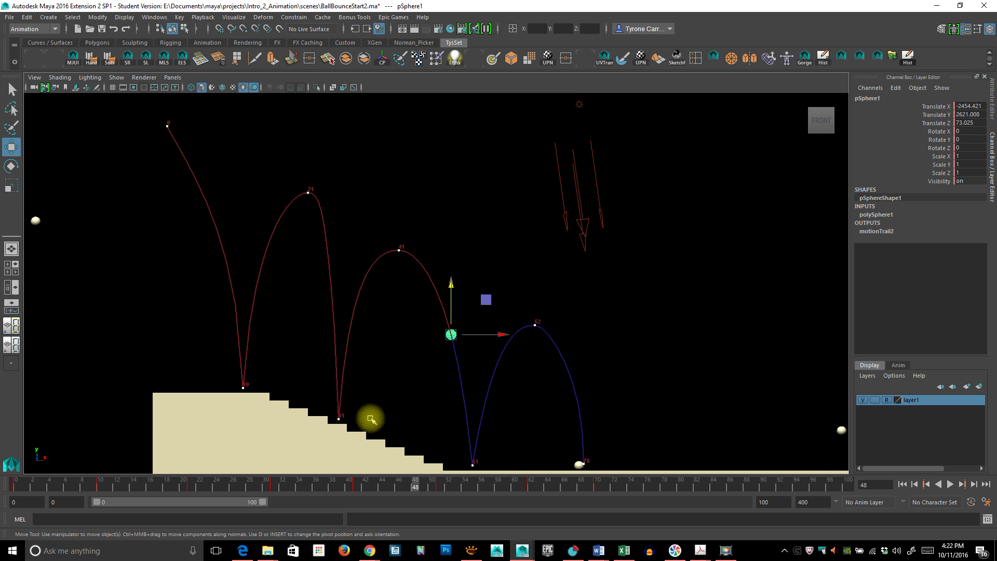
pyautogui.moveTo(136, 484)
pyautogui.mouseDown()
pyautogui.moveTo(89, 478)
pyautogui.moveTo(125, 481)
pyautogui.mouseUp()
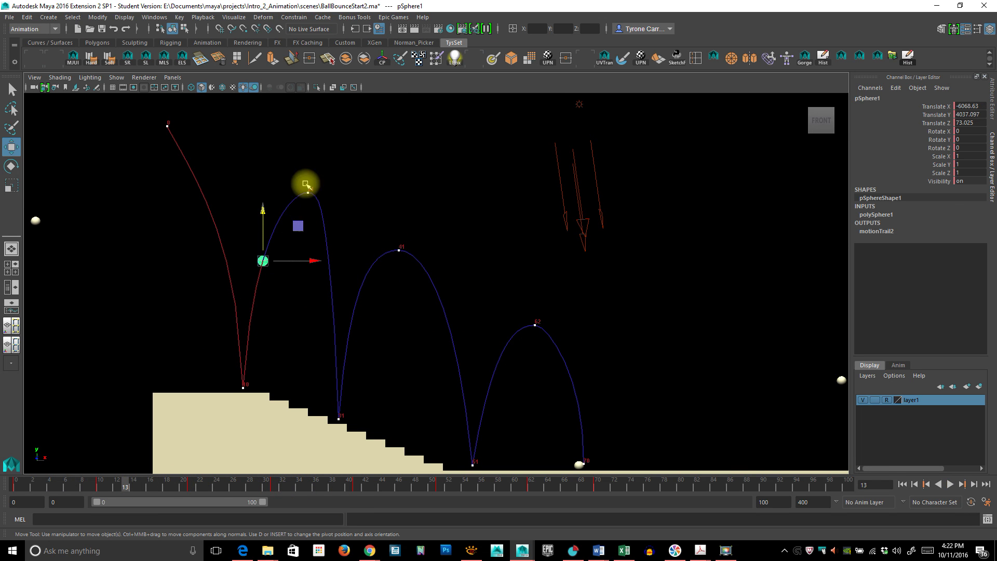
# - Try shifting the motion trail's frame 21 key point sideways along X, and undo the move
pyautogui.moveTo(293, 166); pyautogui.dragTo(378, 233)
pyautogui.moveTo(357, 192); pyautogui.dragTo(350, 191)
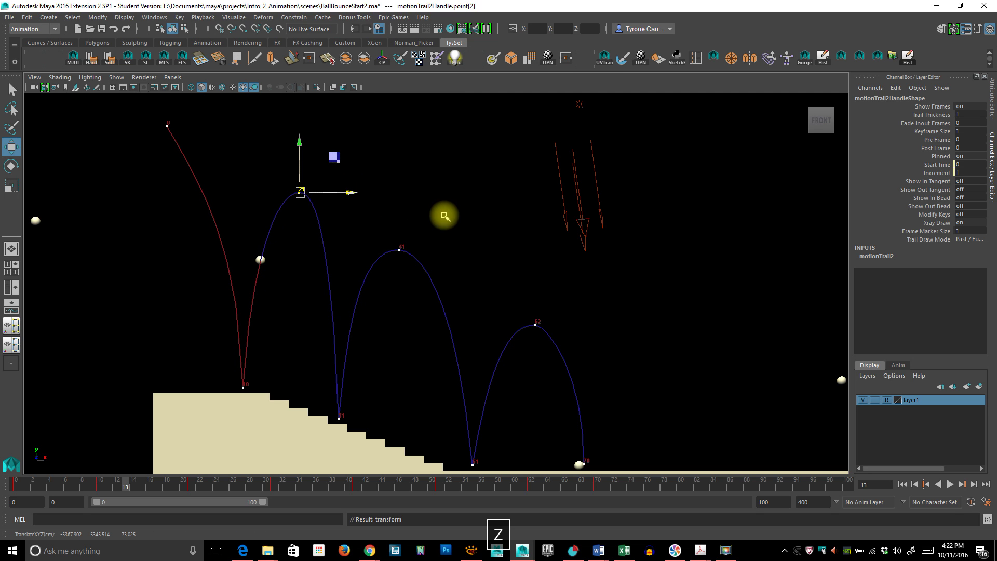
pyautogui.hotkey('ctrl', 'z')
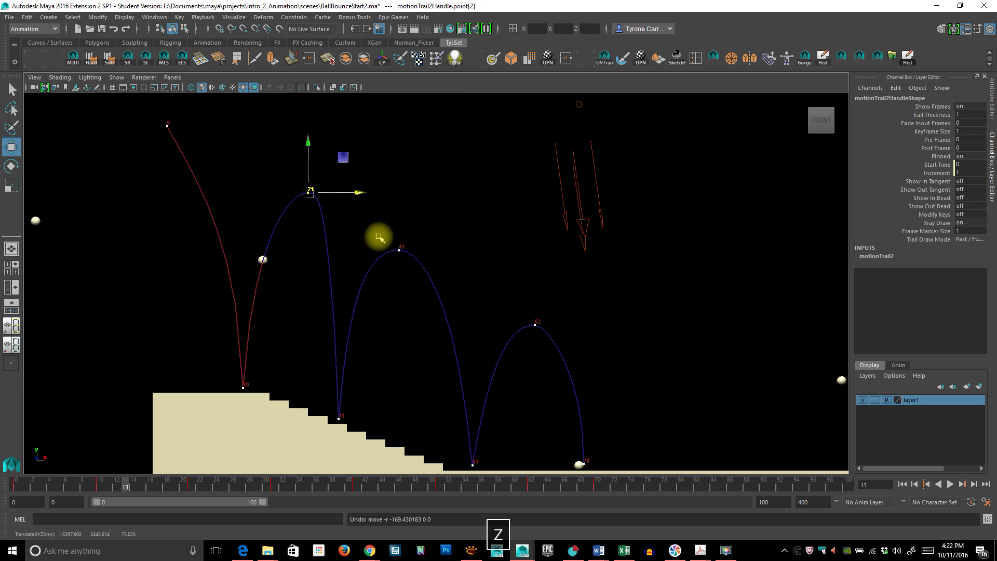
# - Turn on the display of out tangents and in tangents for the ball's motion trail
pyautogui.rightClick(324, 212)
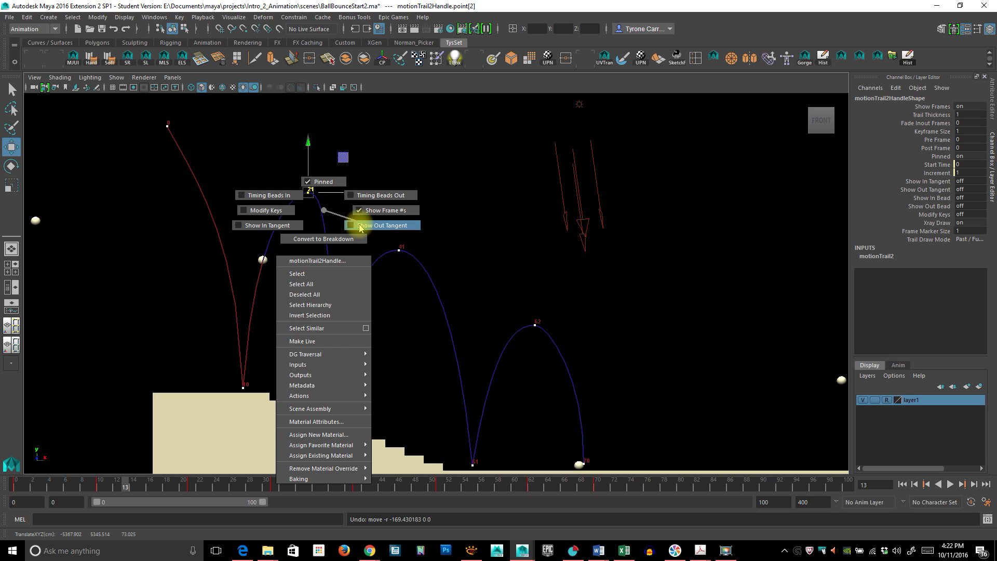
pyautogui.click(359, 225)
pyautogui.rightClick(324, 224)
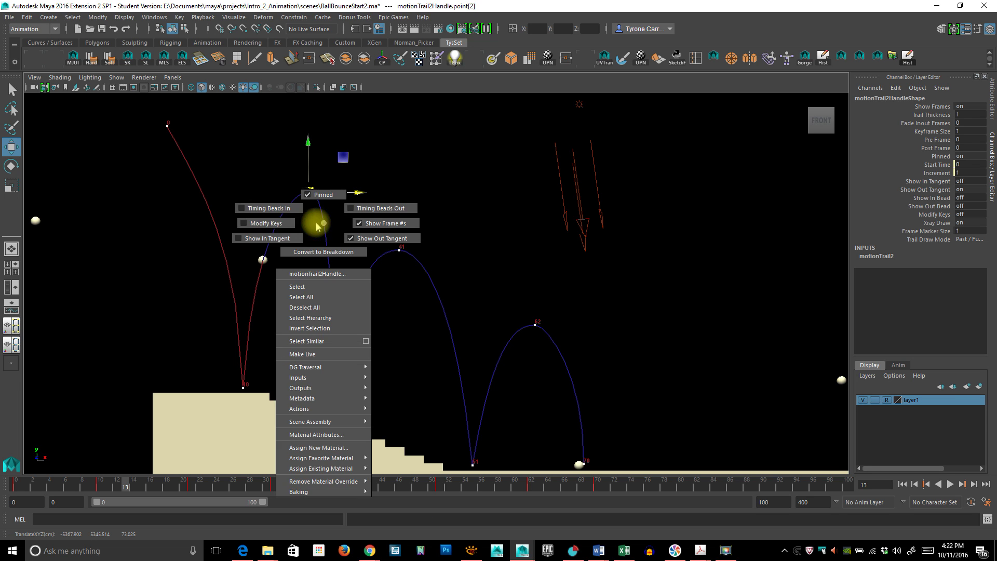
pyautogui.click(275, 240)
pyautogui.click(347, 237)
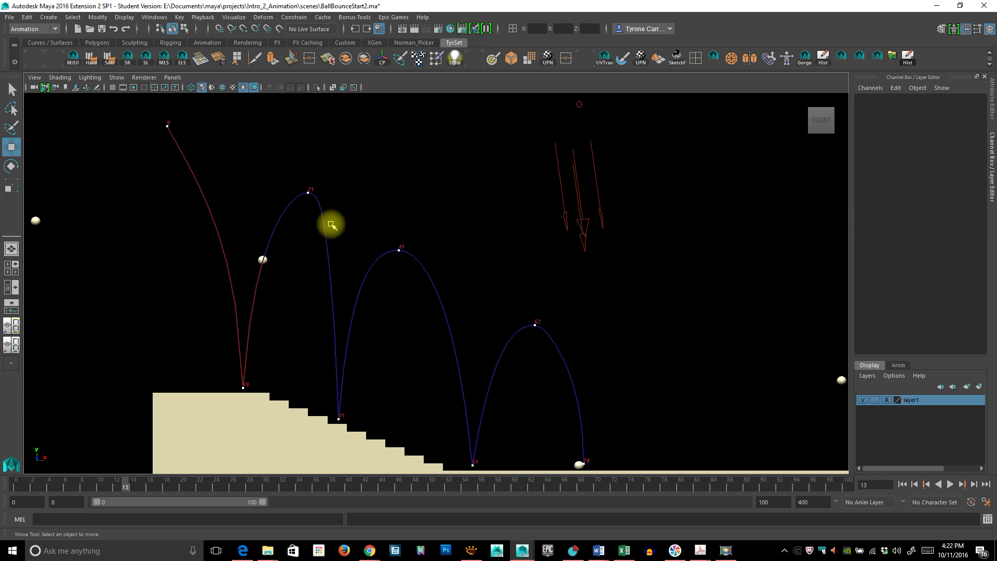
# - Select the motion trail's frame 21 key point at the top of the first arc to display its tangent handles
pyautogui.moveTo(292, 178); pyautogui.dragTo(349, 218)
pyautogui.moveTo(334, 174); pyautogui.dragTo(320, 203)
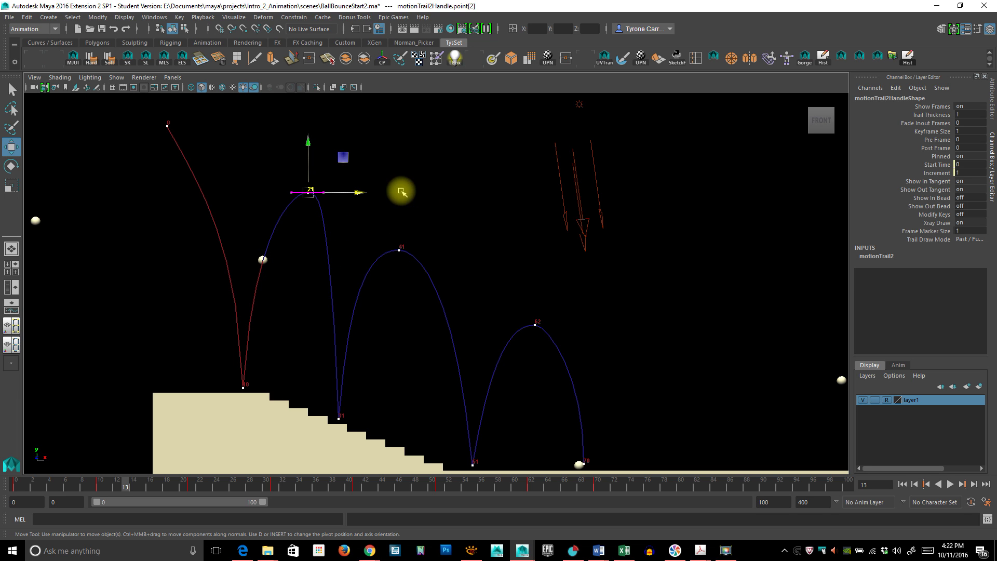
pyautogui.click(378, 309)
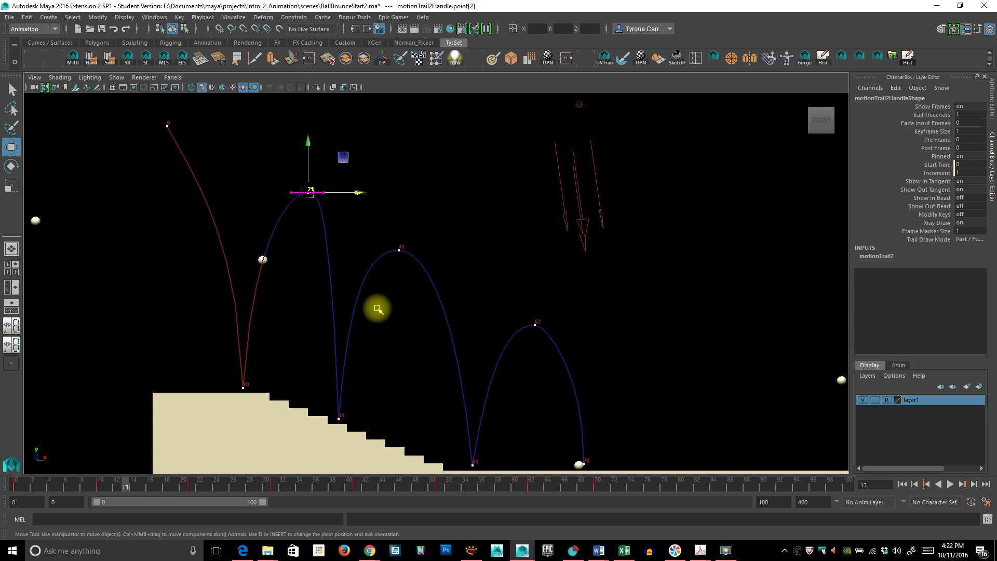
pyautogui.press('Escape')
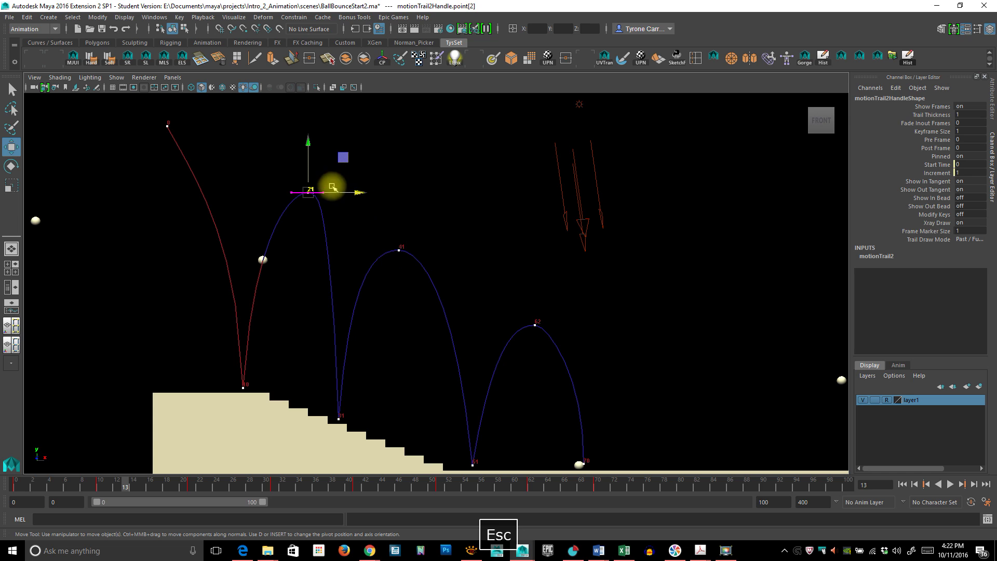